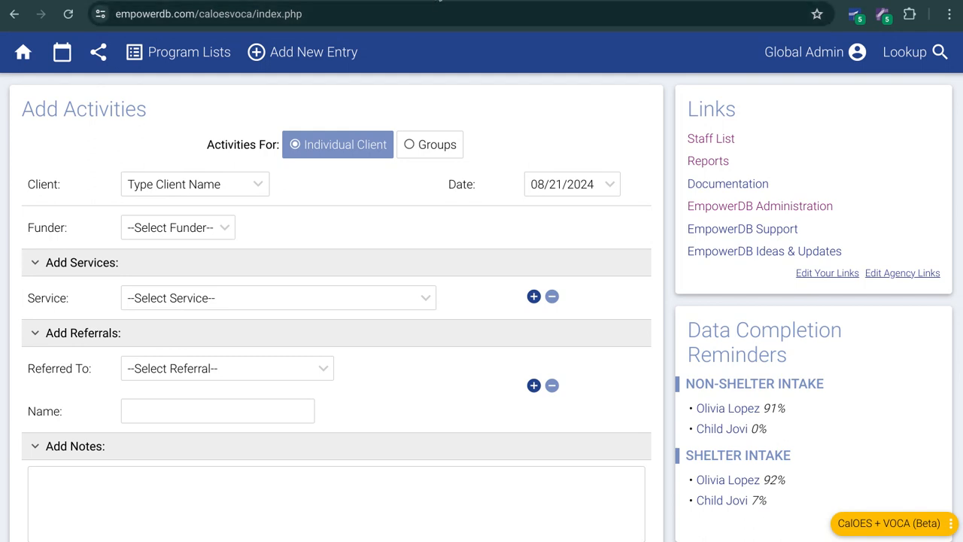
# Step: Open the free template creation page on the EmpowerDB website and look through the available templates, including CalOES & VOCA Reports
pyautogui.click(438, 0)
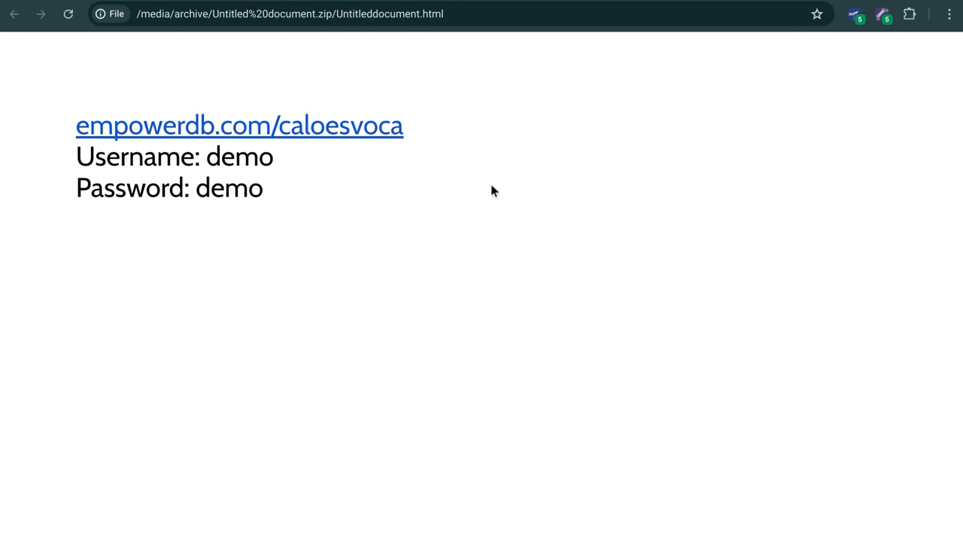
pyautogui.click(544, 2)
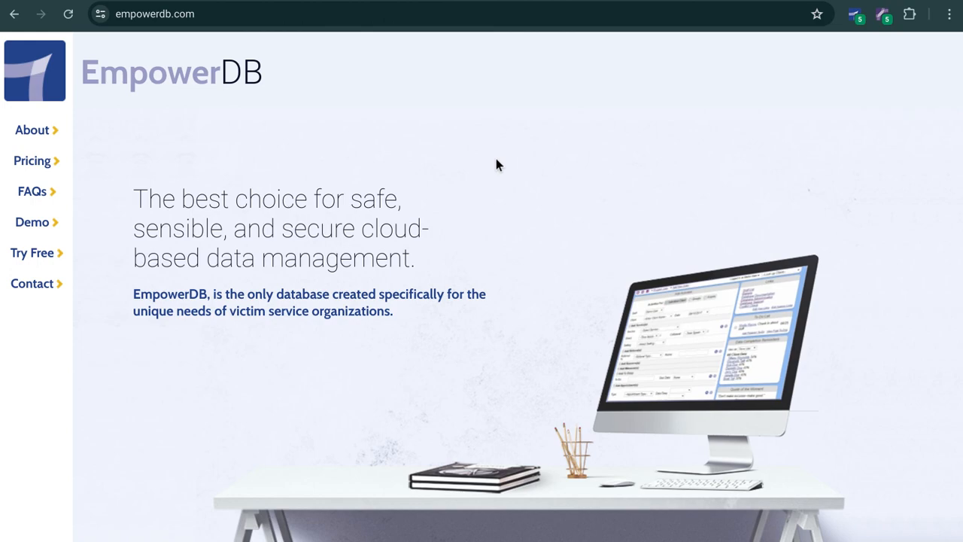
pyautogui.click(43, 256)
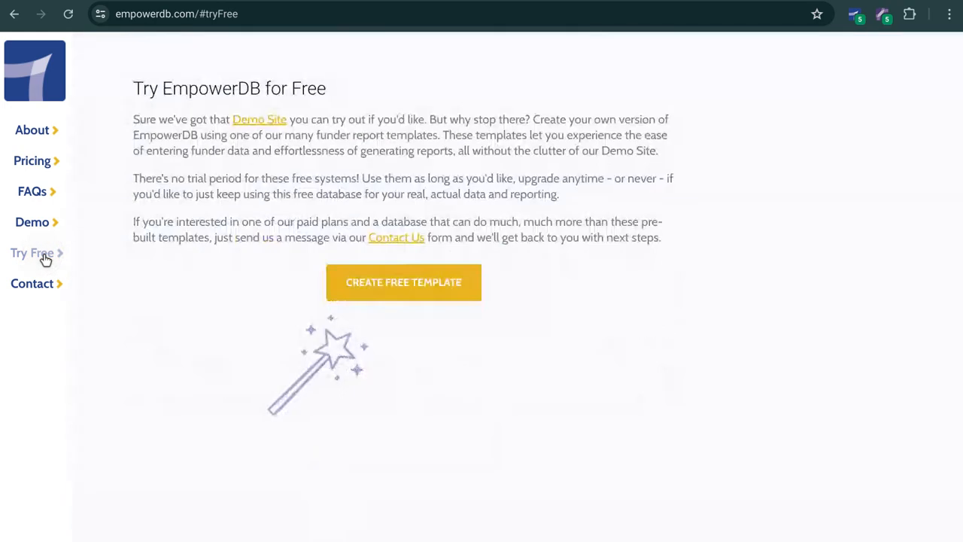
pyautogui.click(382, 288)
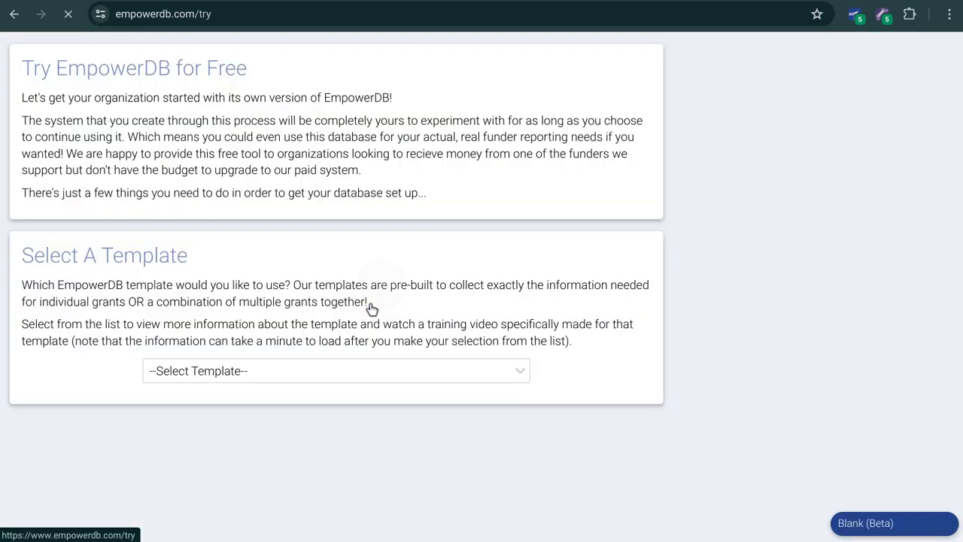
pyautogui.click(269, 380)
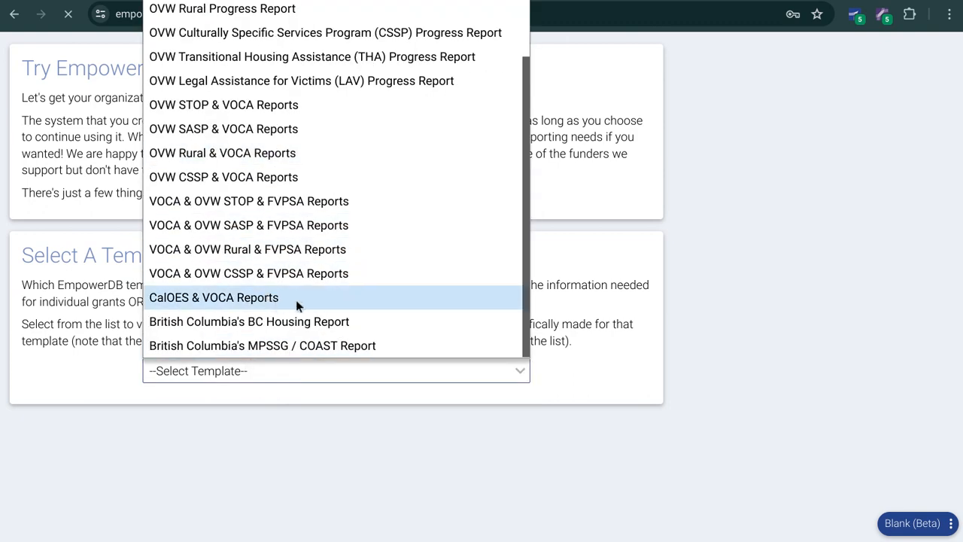
pyautogui.click(797, 345)
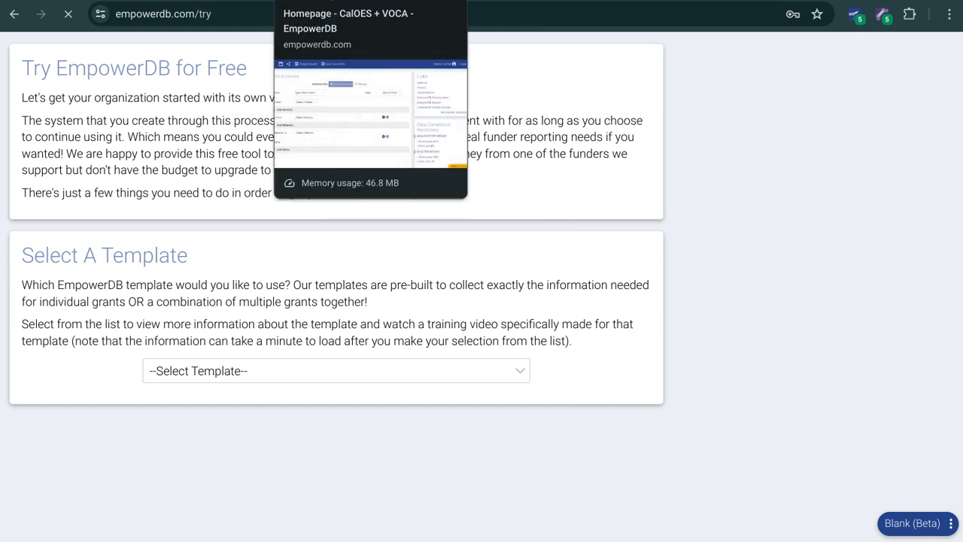
# Step: Review the annual subscription fees on the EmpowerDB website's pricing page
pyautogui.click(361, 1)
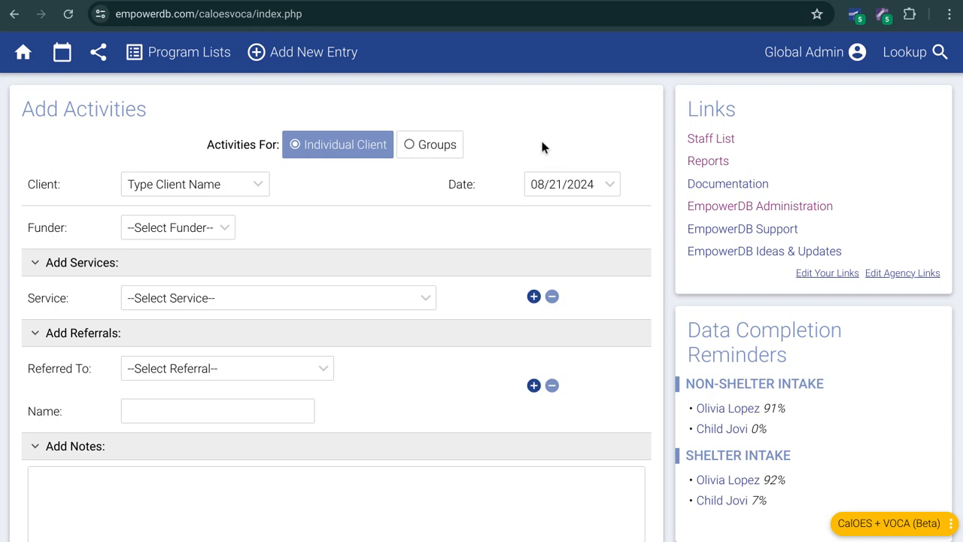
pyautogui.click(546, 0)
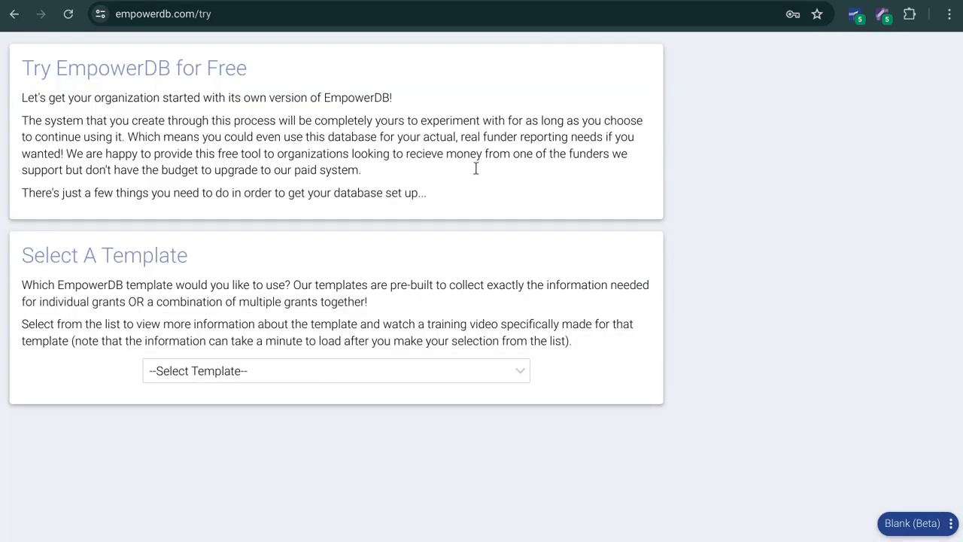
pyautogui.hotkey('alt', 'Left')
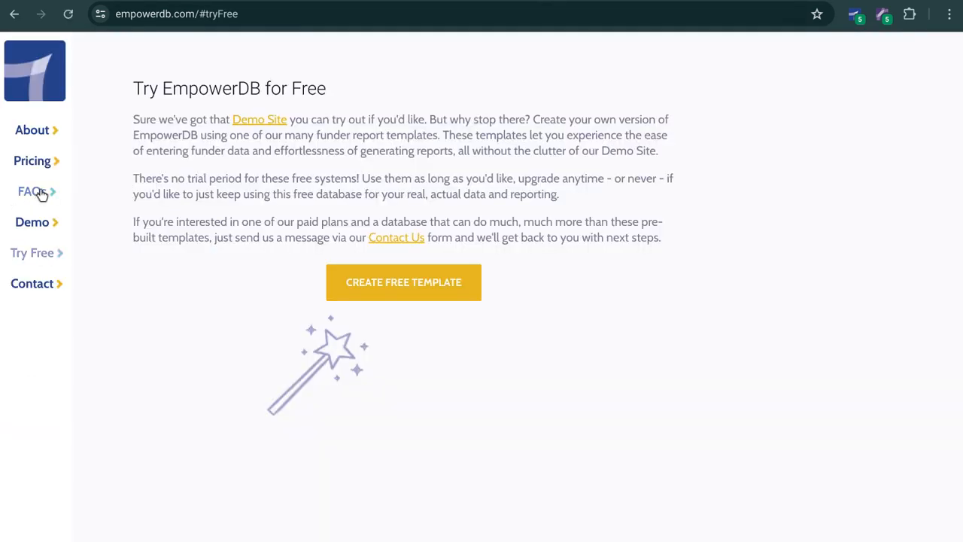
pyautogui.click(42, 169)
pyautogui.scroll(-2, 298, 351)
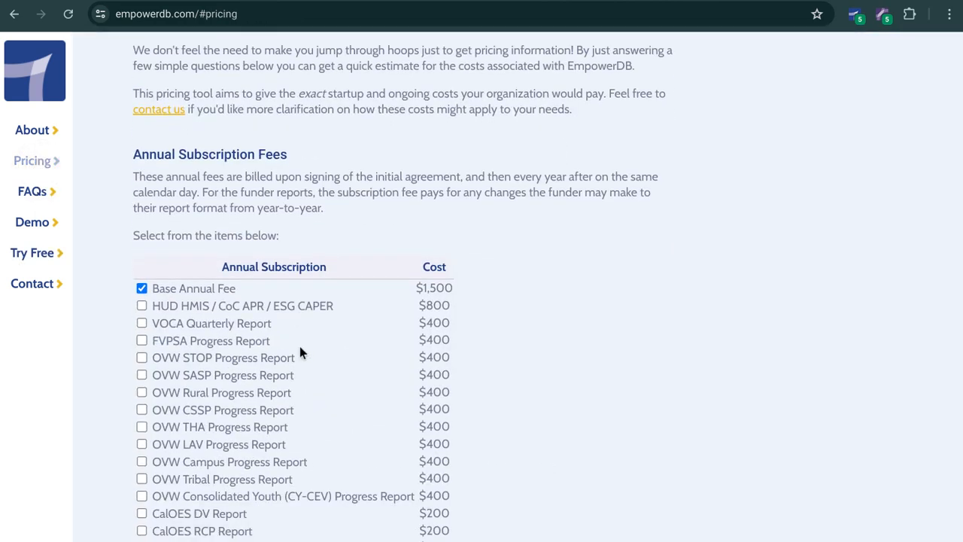
pyautogui.scroll(-2, 194, 245)
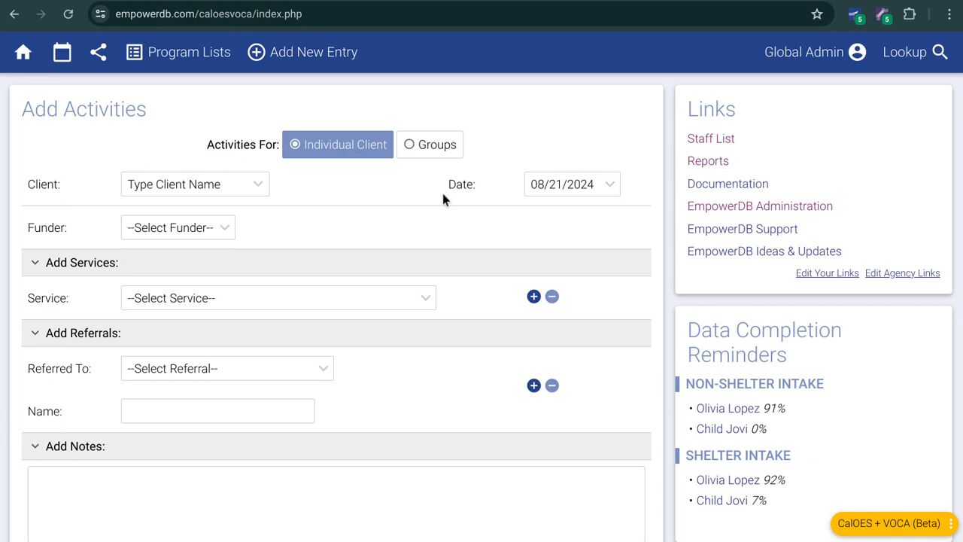
# Step: Look over the Add Activities form and the surrounding sections on the CalOES + VOCA demo database's homepage
pyautogui.click(449, 187)
pyautogui.scroll(-1, 428, 201)
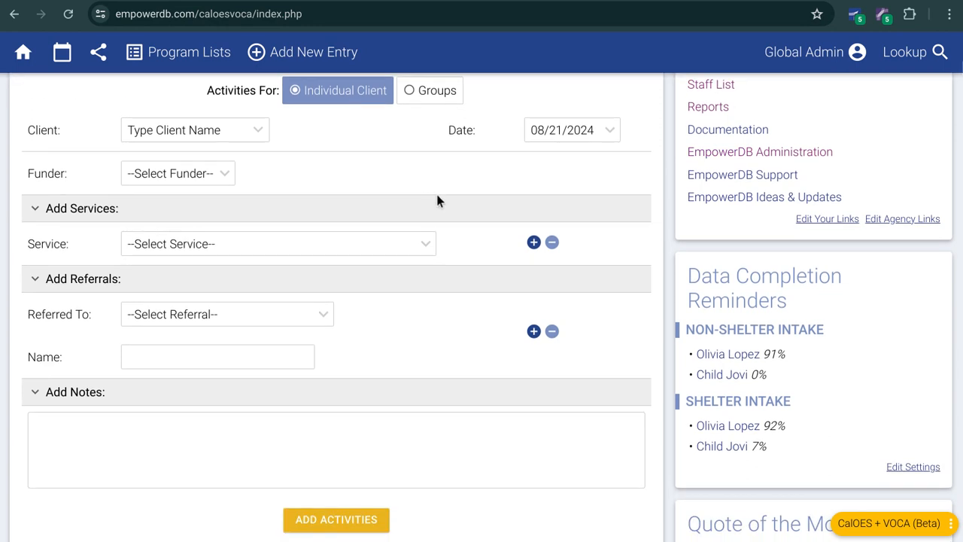
pyautogui.scroll(1, 443, 195)
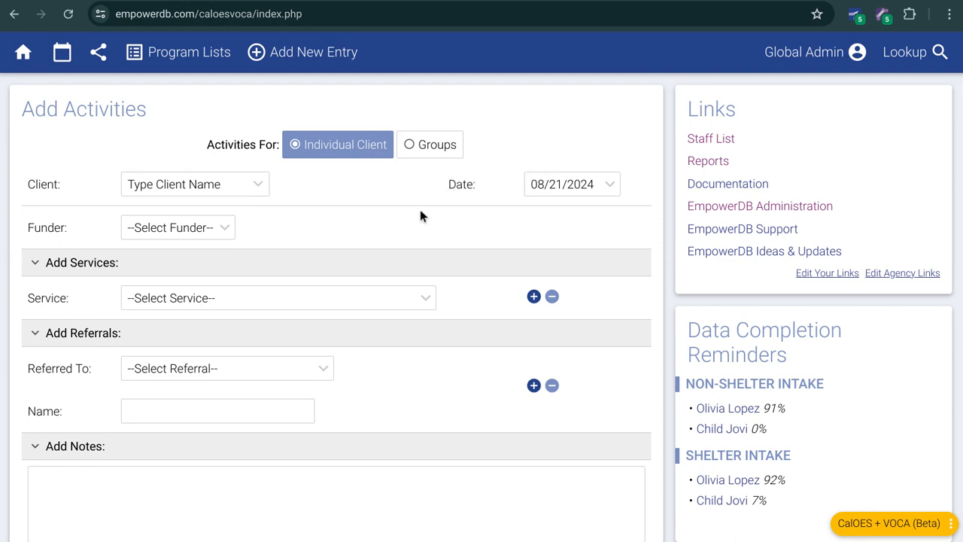
pyautogui.scroll(-1, 416, 209)
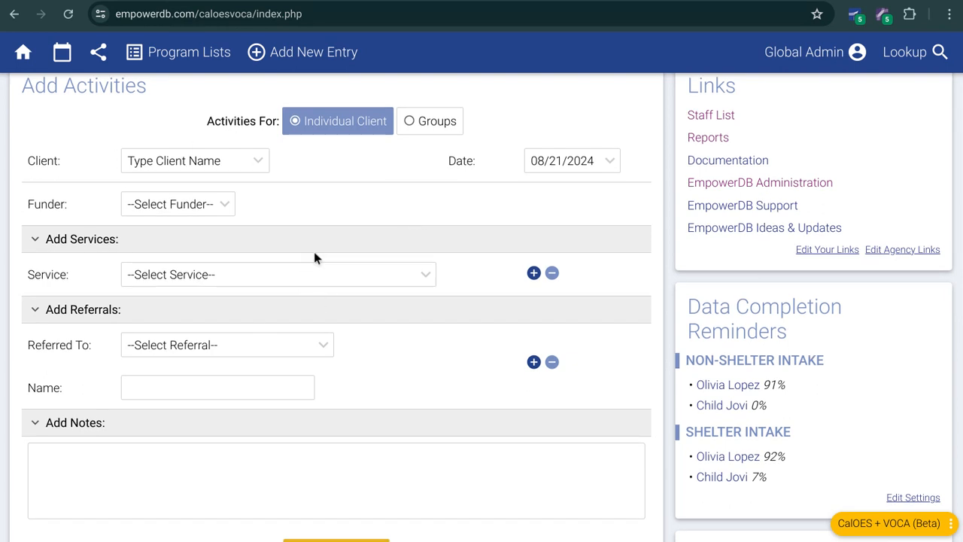
pyautogui.scroll(1, 314, 257)
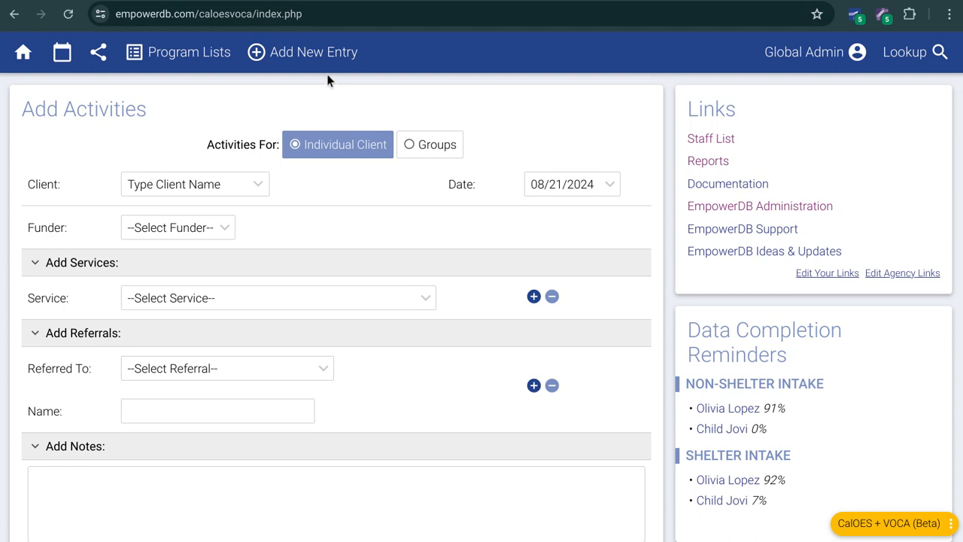
# Step: Start a new client entry enrolled in the Hotline / Crisis Contacts program
pyautogui.moveTo(321, 69)
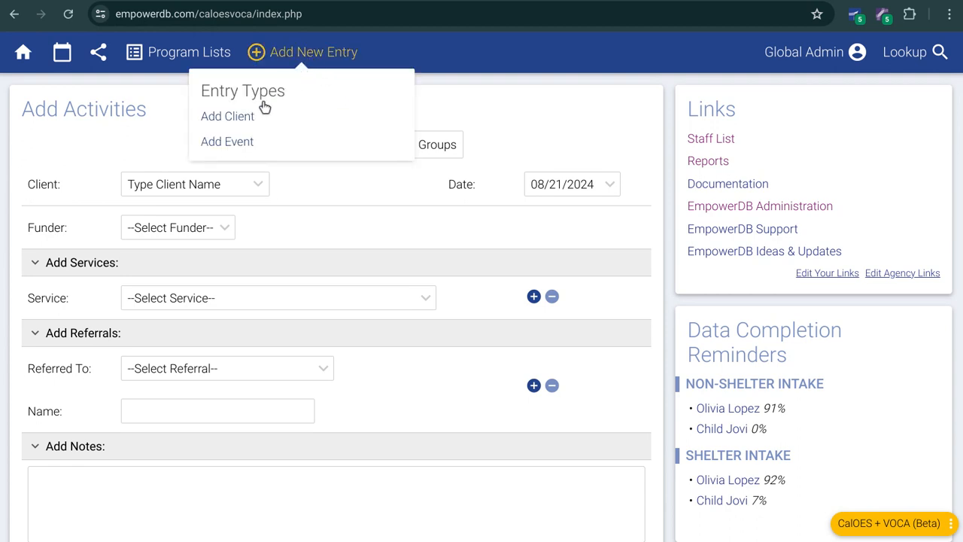
pyautogui.click(242, 126)
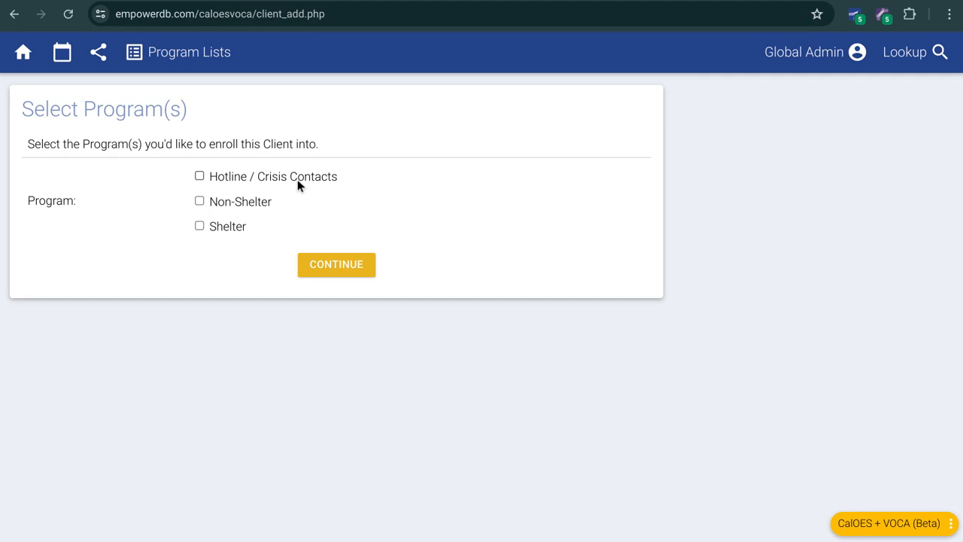
pyautogui.click(273, 179)
pyautogui.click(336, 269)
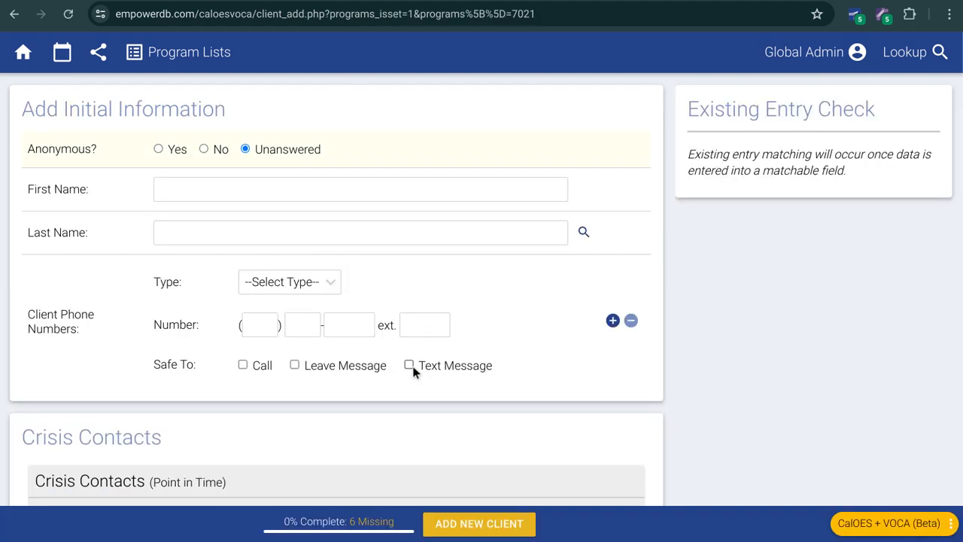
# Step: Enter the client's first and last name and set Anonymous to No
pyautogui.click(215, 198)
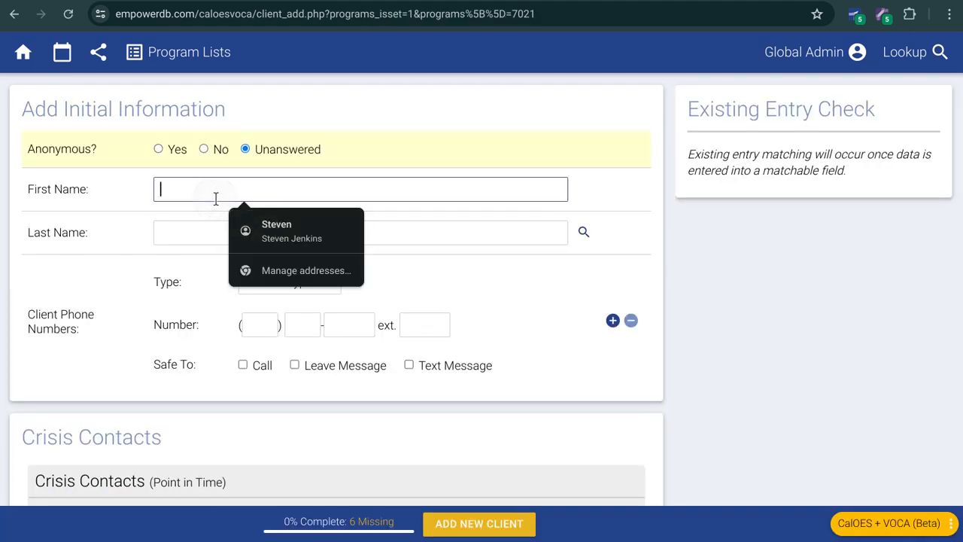
pyautogui.press('Tab')
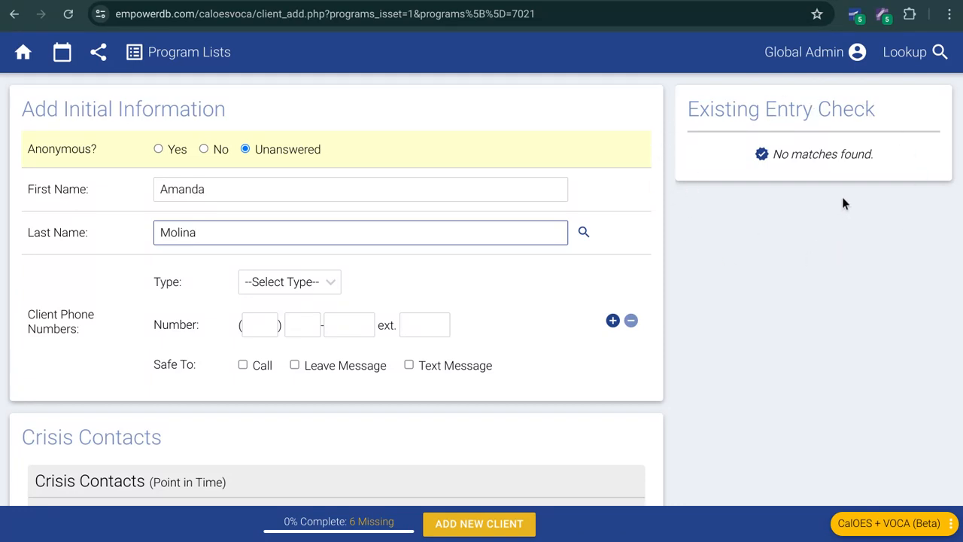
pyautogui.click(818, 239)
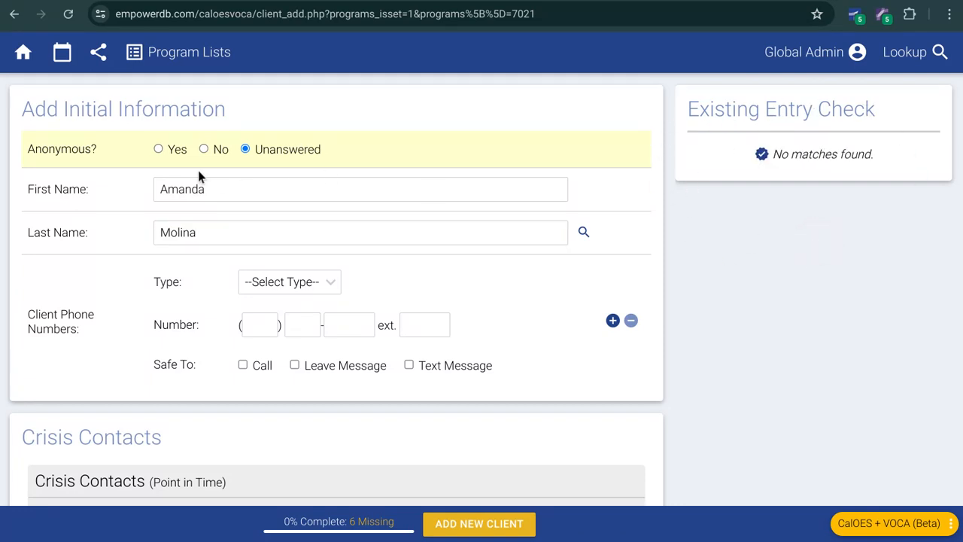
pyautogui.click(205, 149)
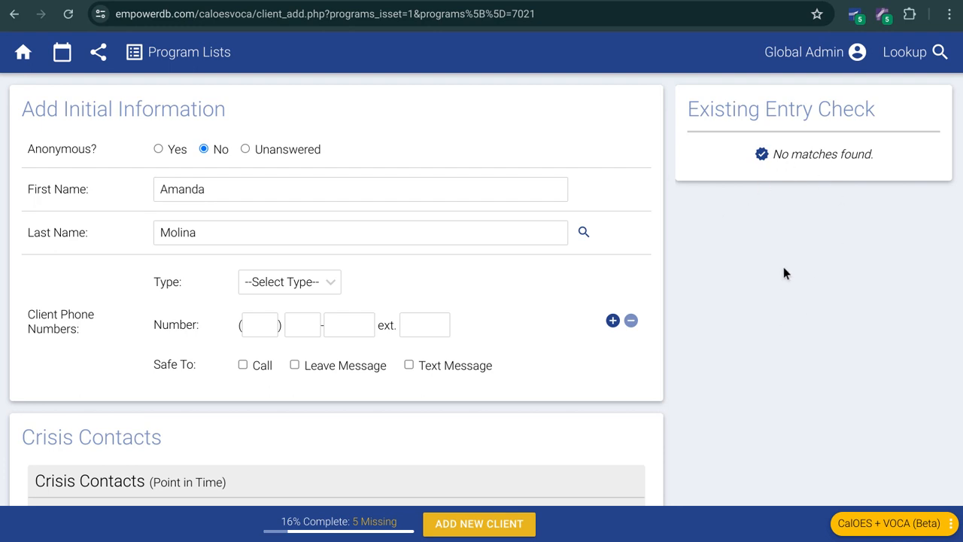
# Step: Enter the client's phone number with the type Work Phone and mark it as safe to call
pyautogui.click(318, 291)
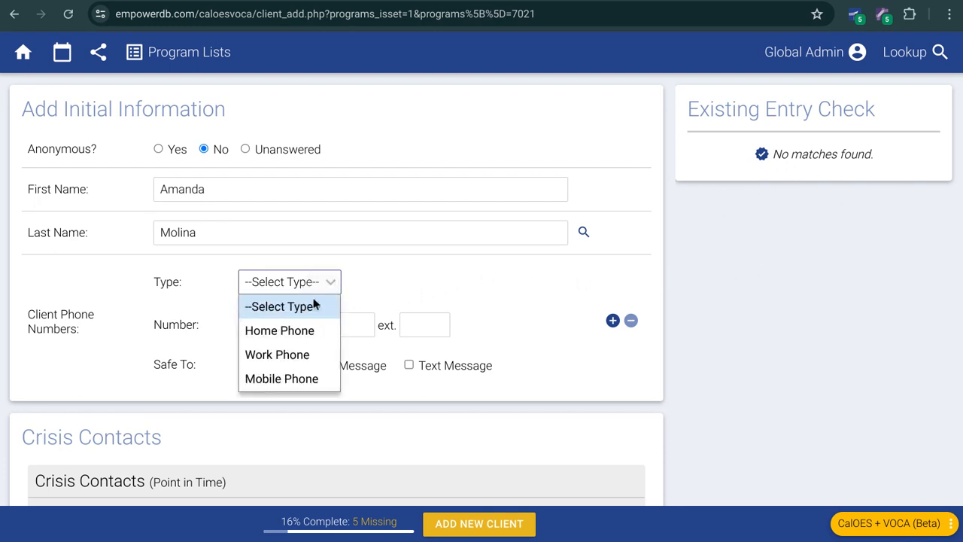
pyautogui.click(309, 356)
pyautogui.click(264, 330)
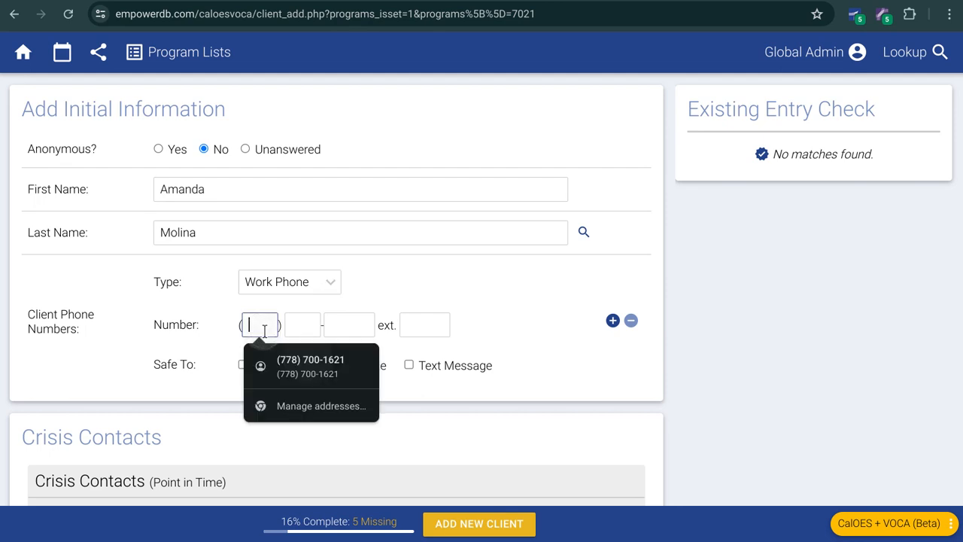
pyautogui.write('555) 555-5')
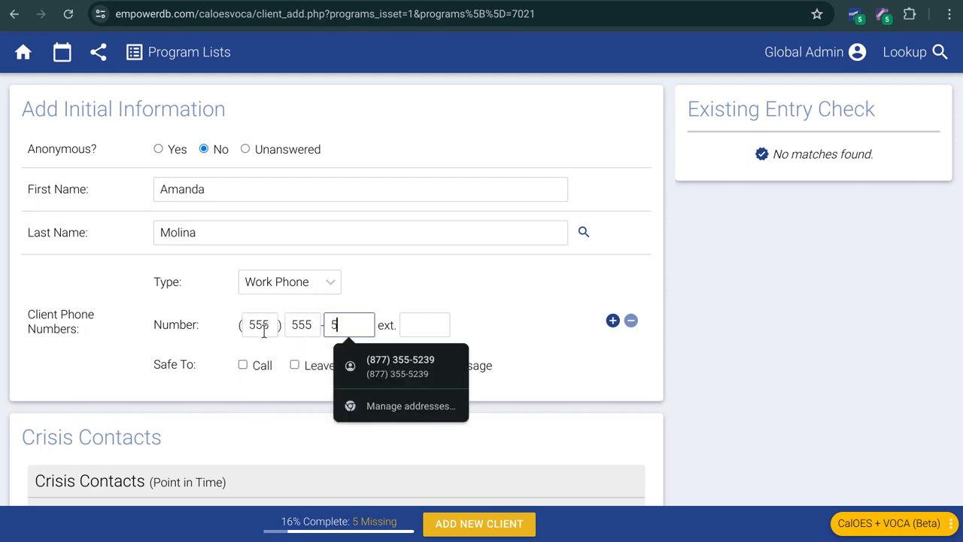
pyautogui.write('555')
pyautogui.click(795, 313)
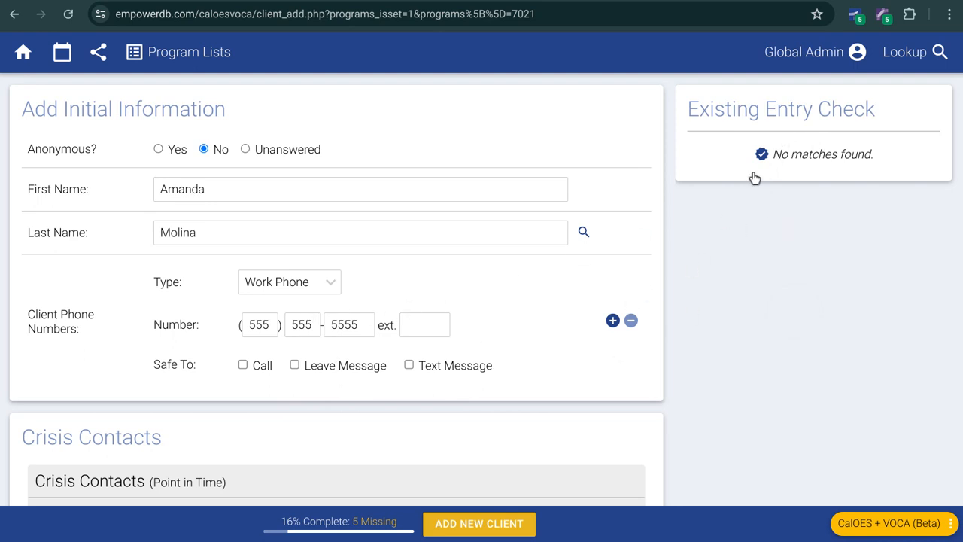
pyautogui.click(250, 367)
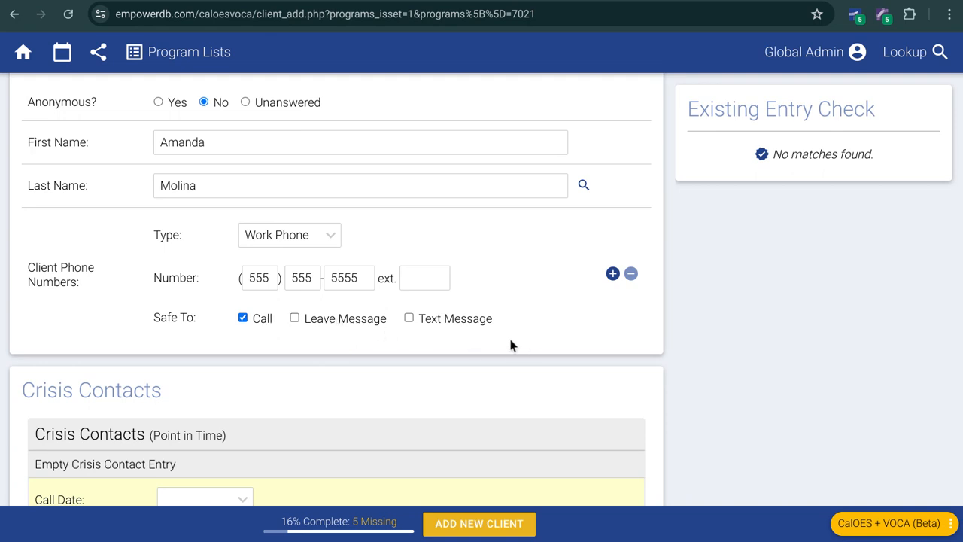
# Step: Add a second client phone number with the type Home Phone and mark it as safe to call
pyautogui.click(613, 275)
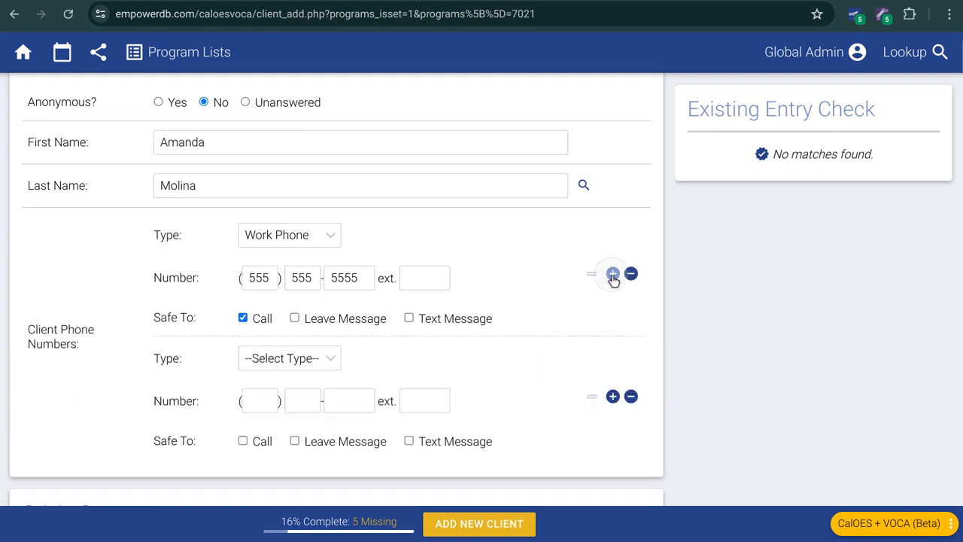
pyautogui.click(307, 359)
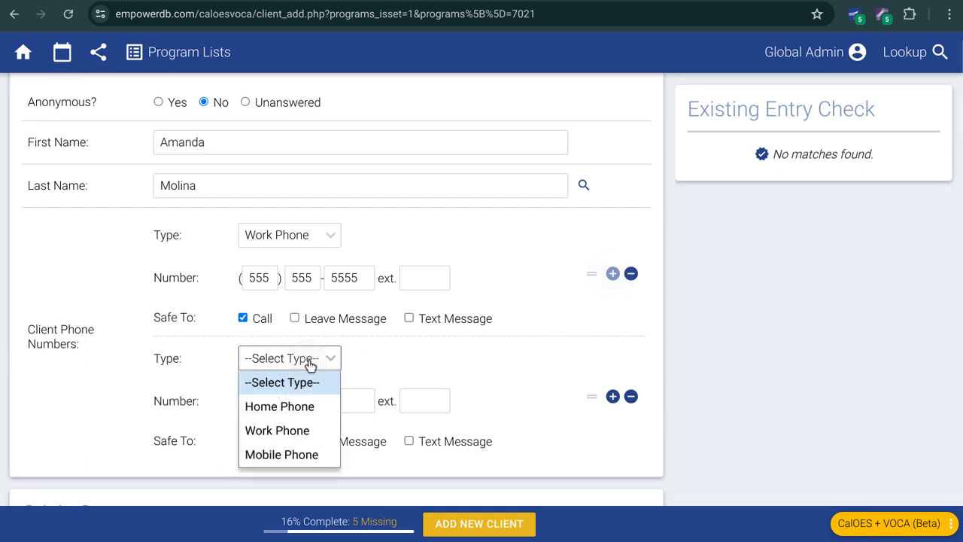
pyautogui.click(292, 406)
pyautogui.click(267, 408)
pyautogui.write('5555555555')
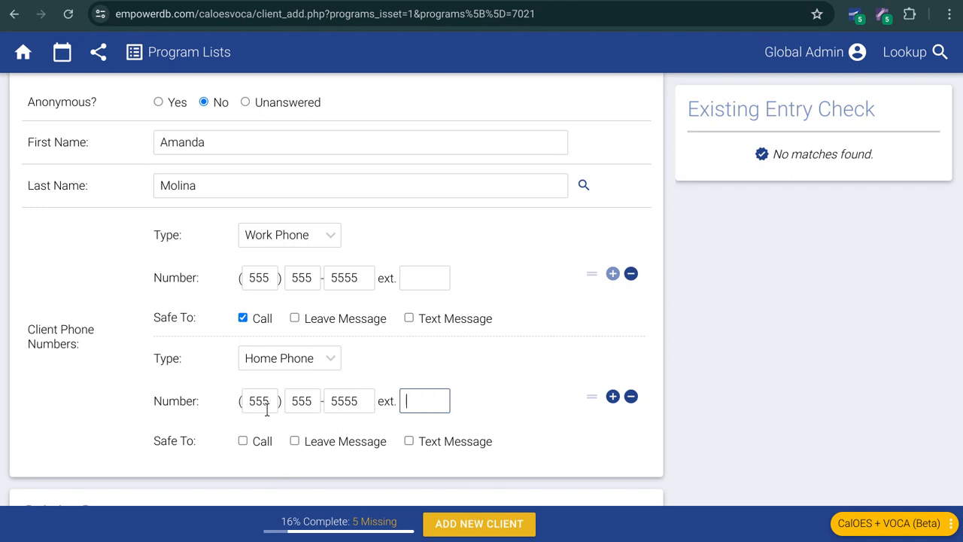
pyautogui.click(756, 376)
pyautogui.click(256, 447)
# Step: Set the crisis contact's call date to 08/21/2024 and assign Demo User as staff
pyautogui.scroll(-2, 506, 415)
pyautogui.scroll(-4, 575, 384)
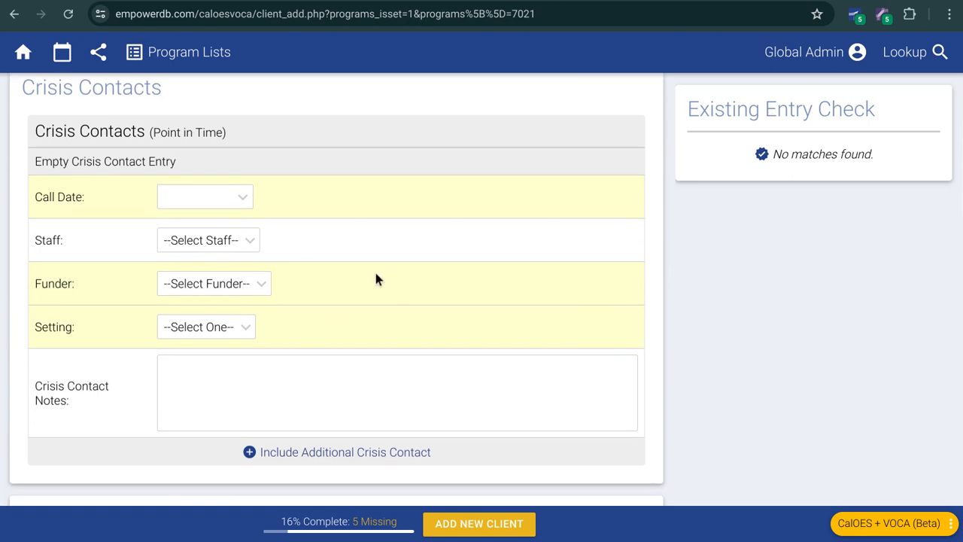
pyautogui.click(214, 203)
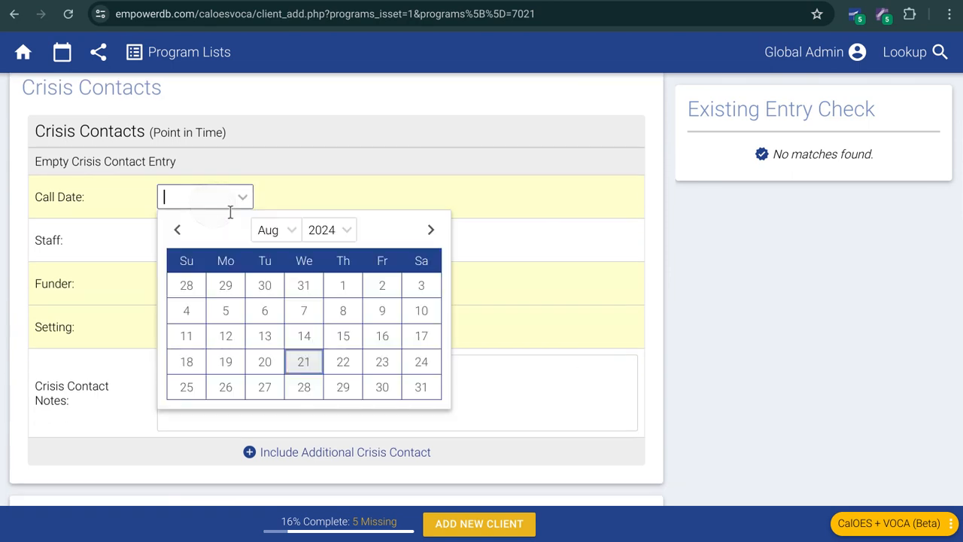
pyautogui.click(307, 366)
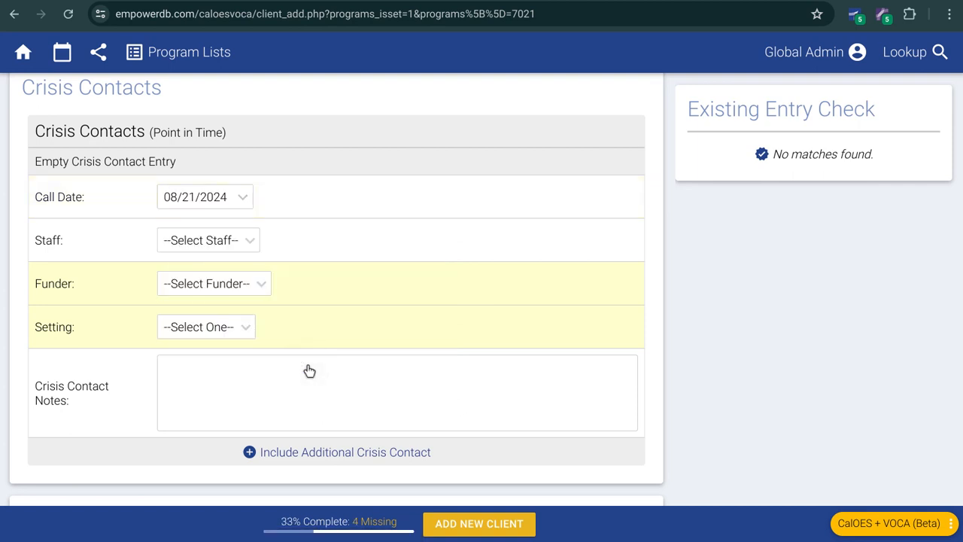
pyautogui.click(235, 245)
pyautogui.click(213, 290)
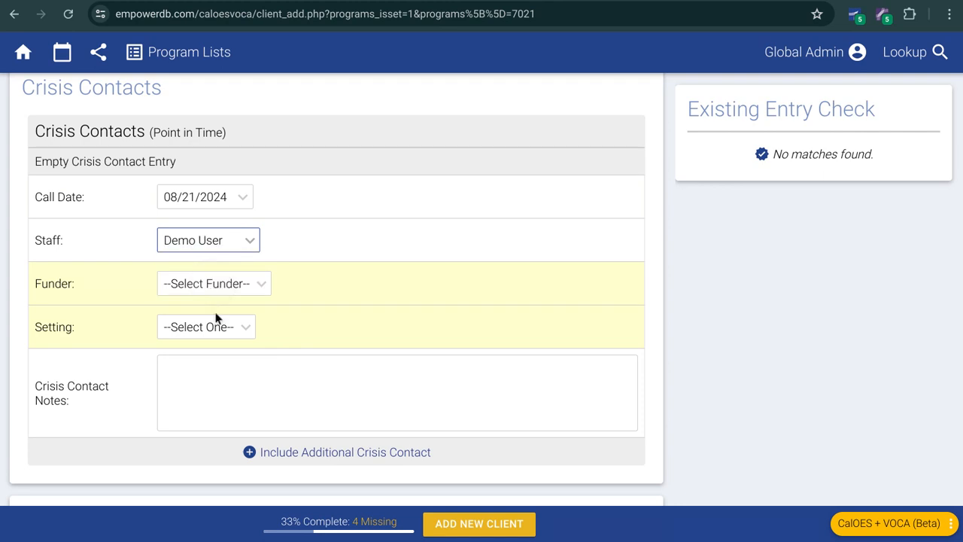
# Step: Set the crisis contact's funder to CalOES DV and its setting to Phone
pyautogui.click(217, 292)
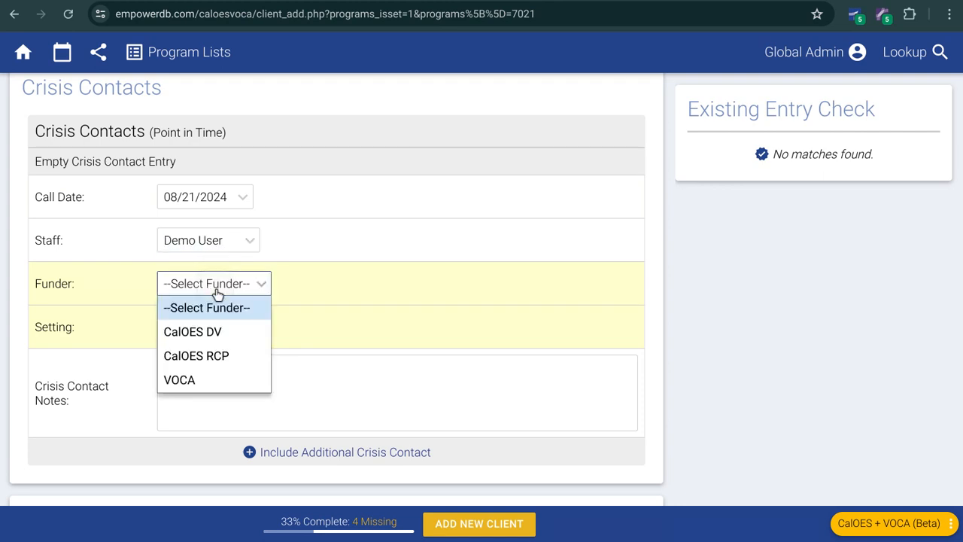
pyautogui.click(221, 332)
pyautogui.click(183, 334)
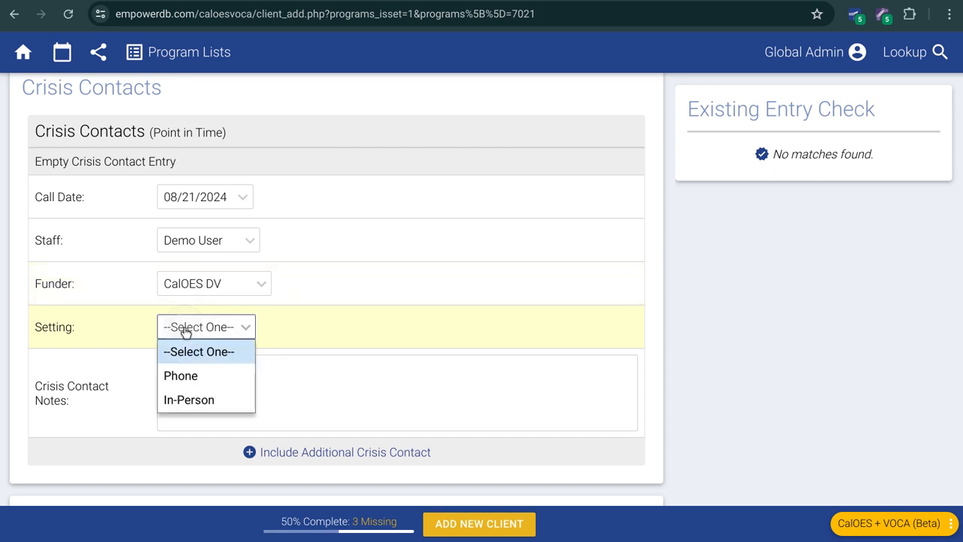
pyautogui.click(175, 375)
# Step: Enter "we talked about XYZ" as the crisis contact notes
pyautogui.click(201, 388)
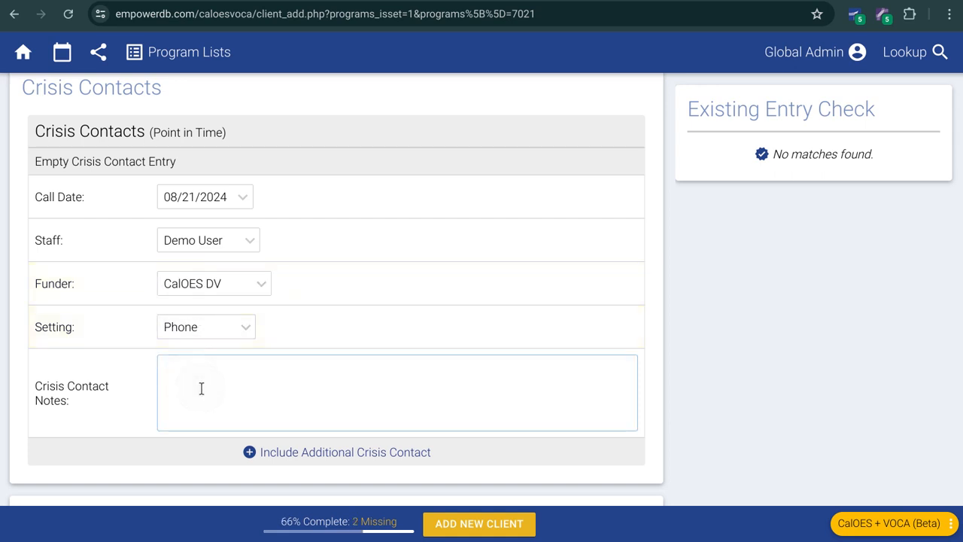
pyautogui.write('we talked about XYZ')
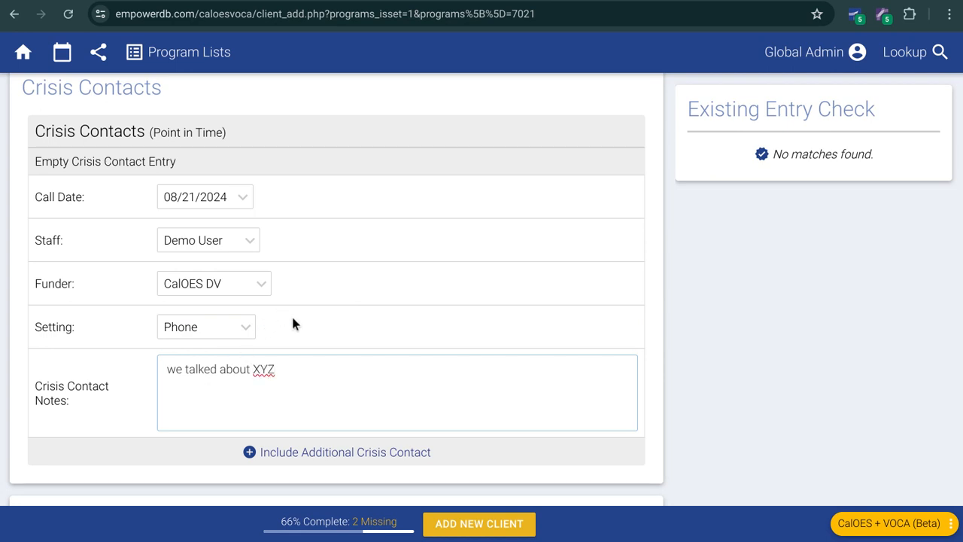
pyautogui.click(675, 328)
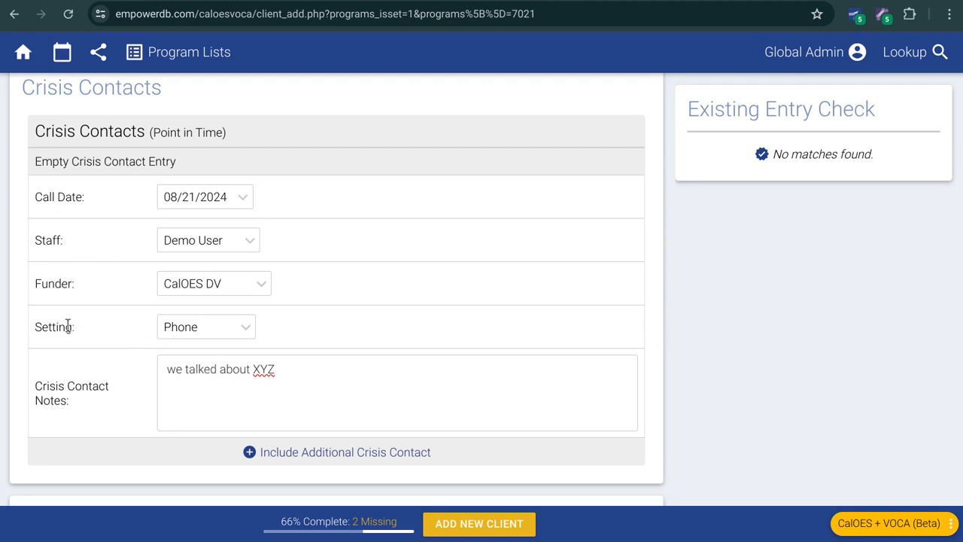
pyautogui.scroll(-1, 69, 327)
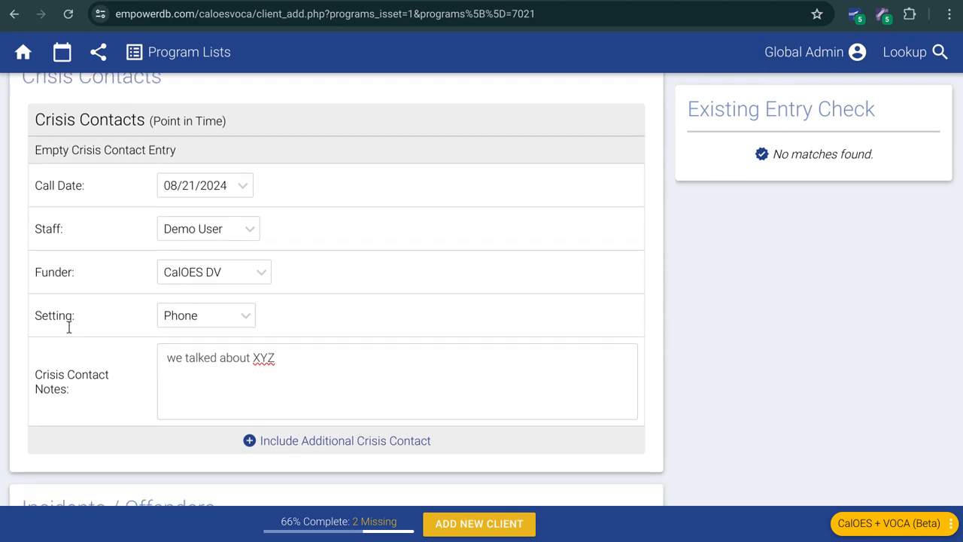
pyautogui.scroll(1, 70, 327)
pyautogui.scroll(-3, 68, 328)
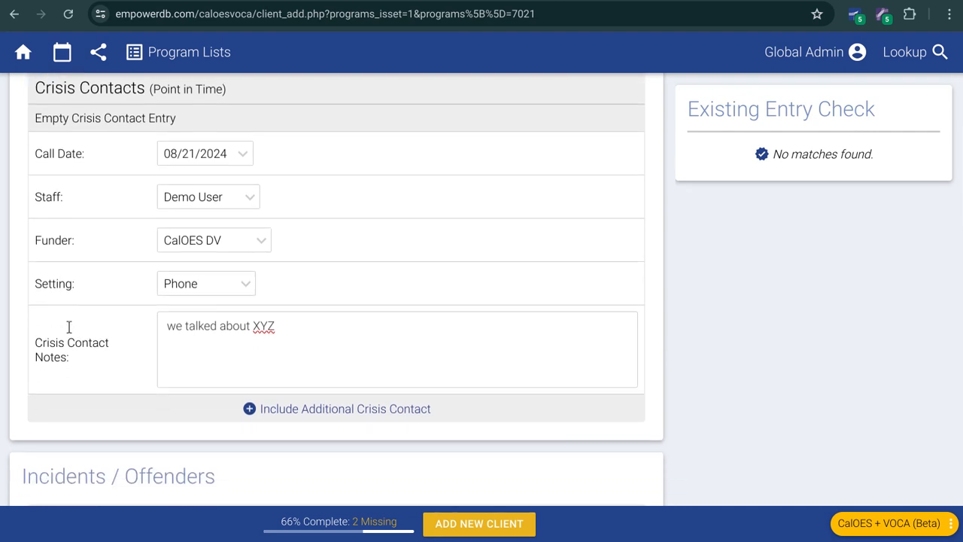
pyautogui.scroll(-1, 69, 325)
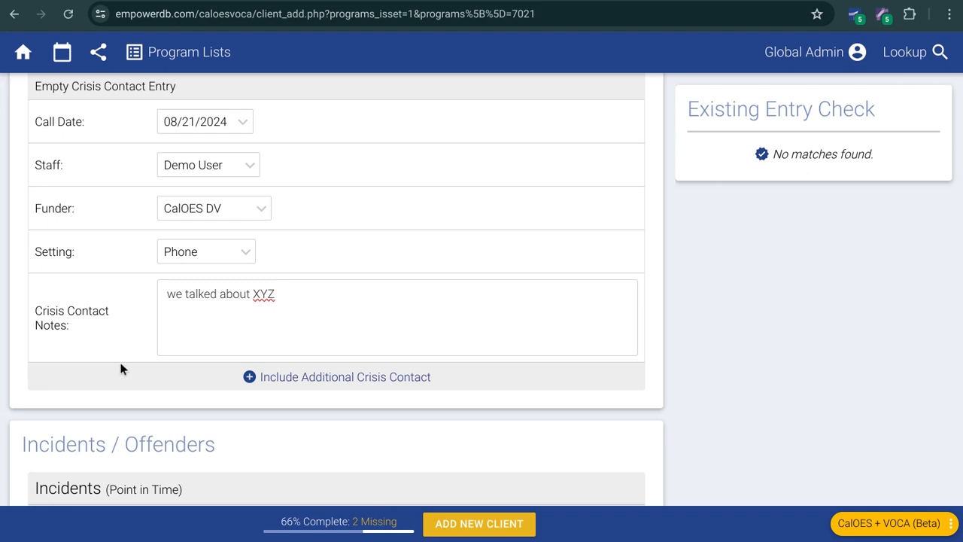
pyautogui.click(350, 379)
pyautogui.scroll(-5, 94, 337)
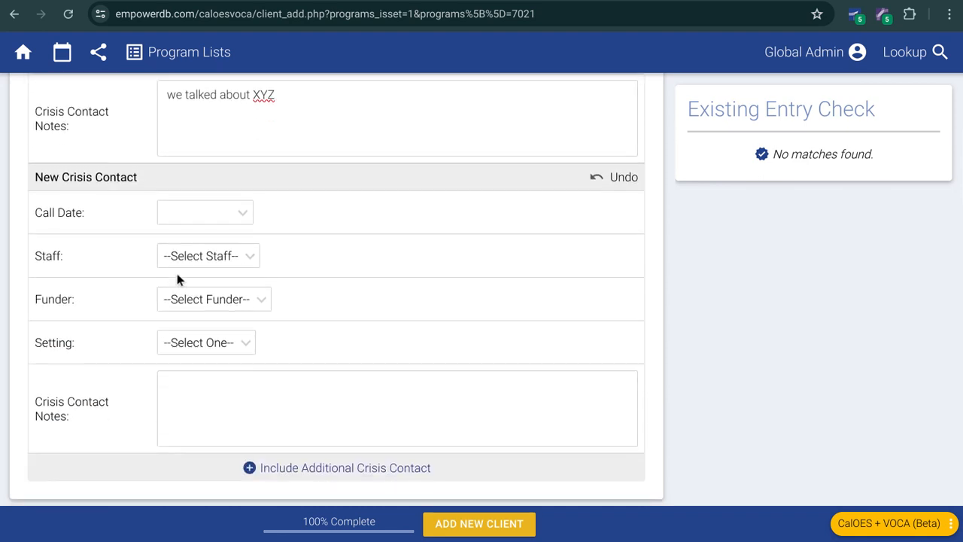
pyautogui.click(624, 177)
# Step: Mark Domestic and/or Family Violence and Adult Sexual Assault as the incident's types of victimization
pyautogui.scroll(-3, 564, 357)
pyautogui.scroll(-1, 489, 346)
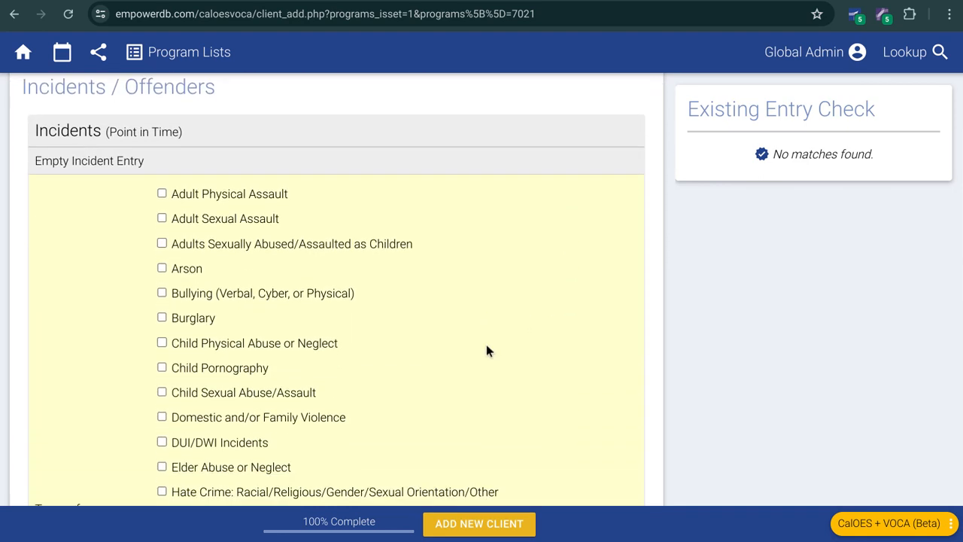
pyautogui.scroll(-1, 484, 346)
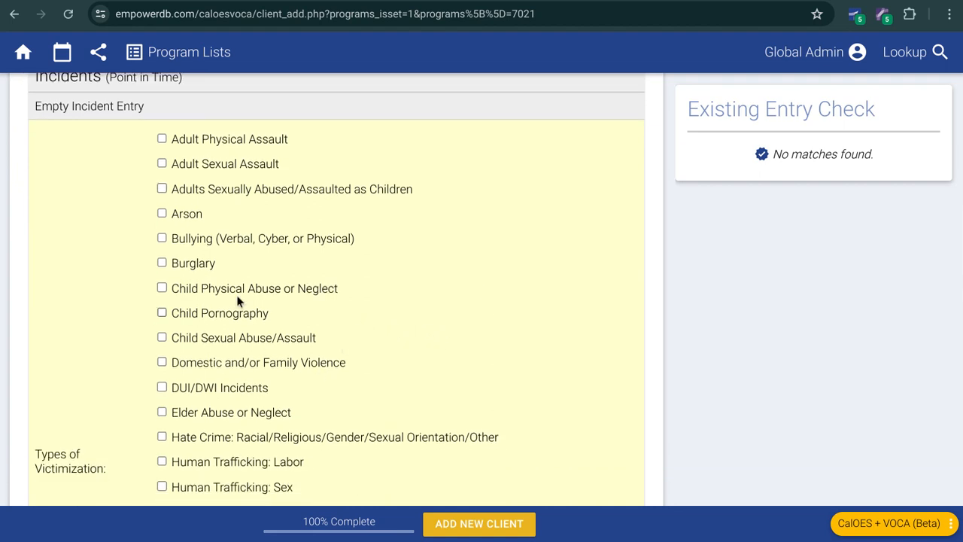
pyautogui.scroll(-1, 226, 408)
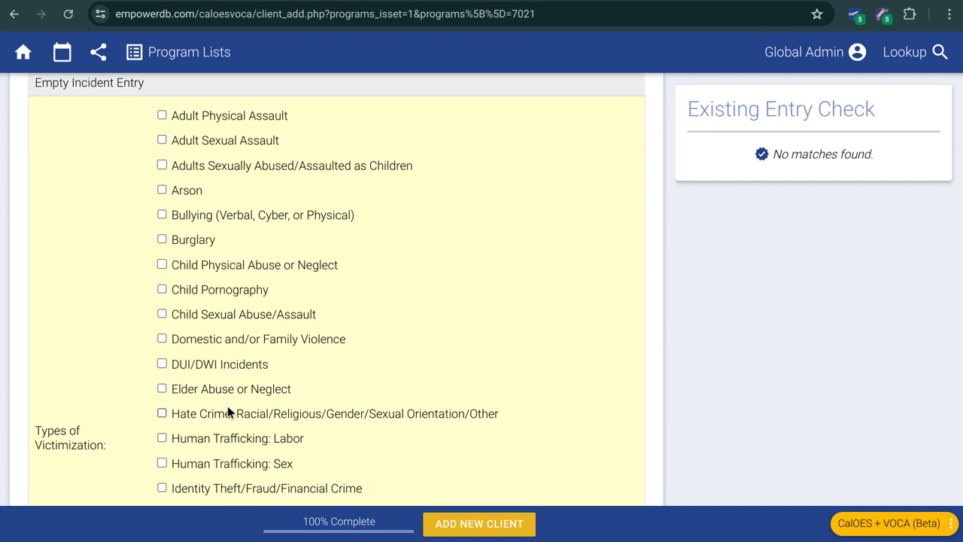
pyautogui.click(242, 342)
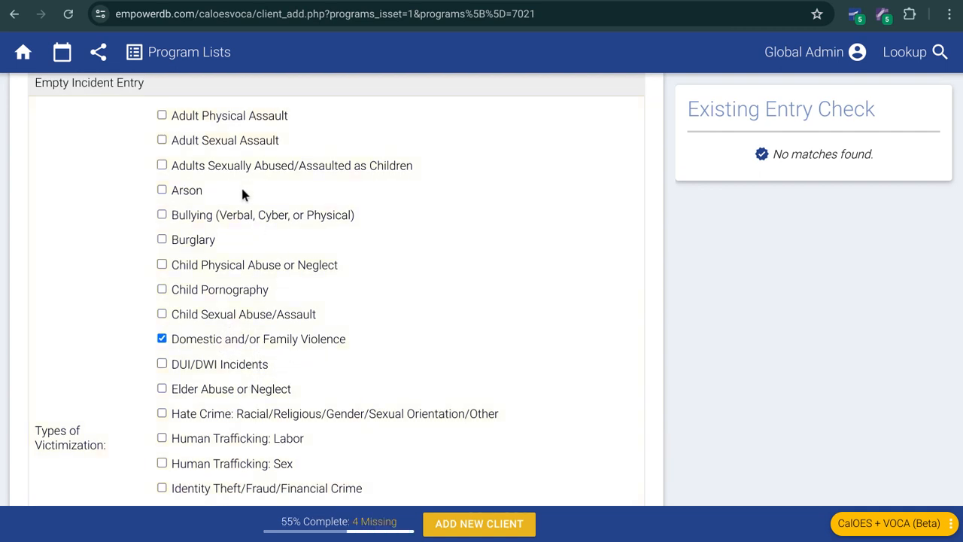
pyautogui.click(219, 144)
# Step: Fill in the incident notes with the placeholder text "lkjhflafsdjkfhalkshfl asdjfh asldkjfh aslkdf jh"
pyautogui.scroll(-6, 346, 276)
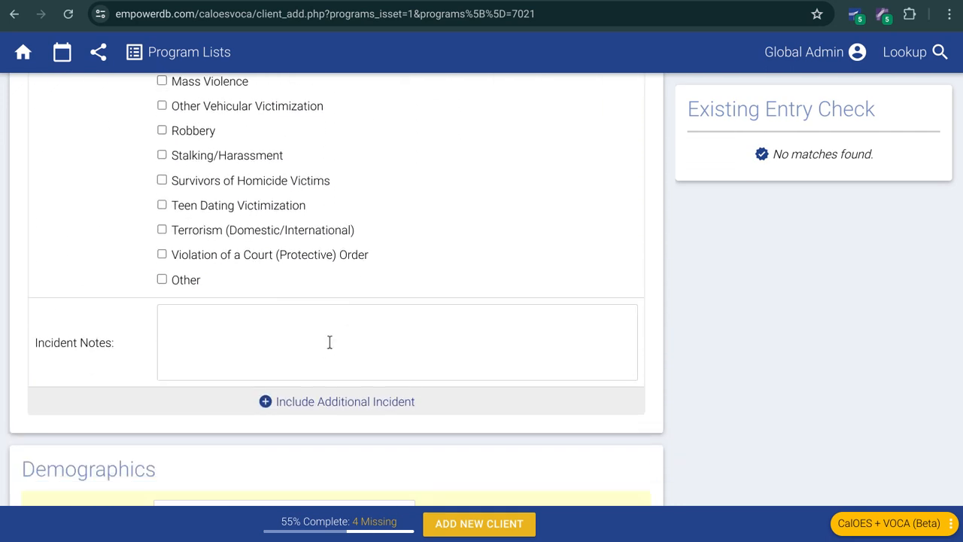
pyautogui.click(329, 342)
pyautogui.write('lkjhflafsdjkfhalkshfl asdjfh asldkjfh aslkdf jh')
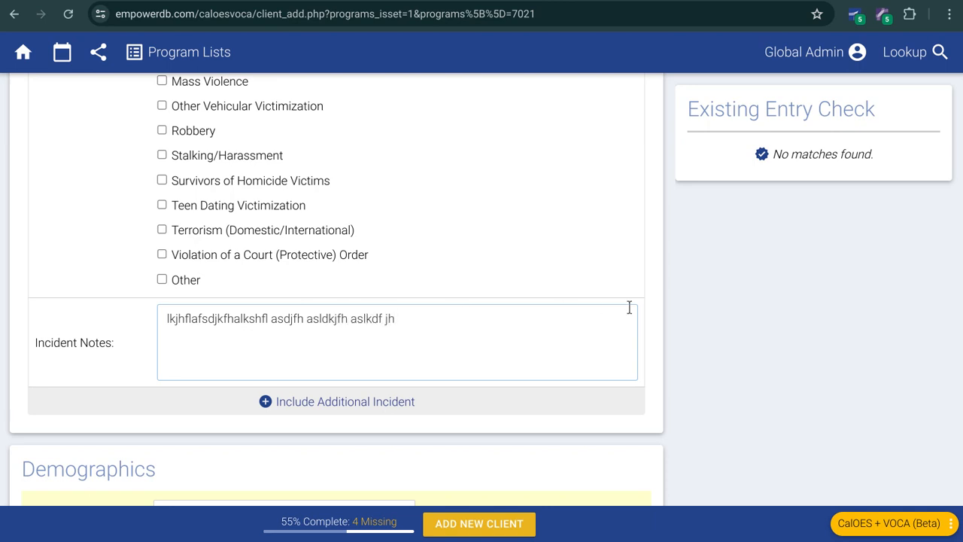
pyautogui.click(719, 305)
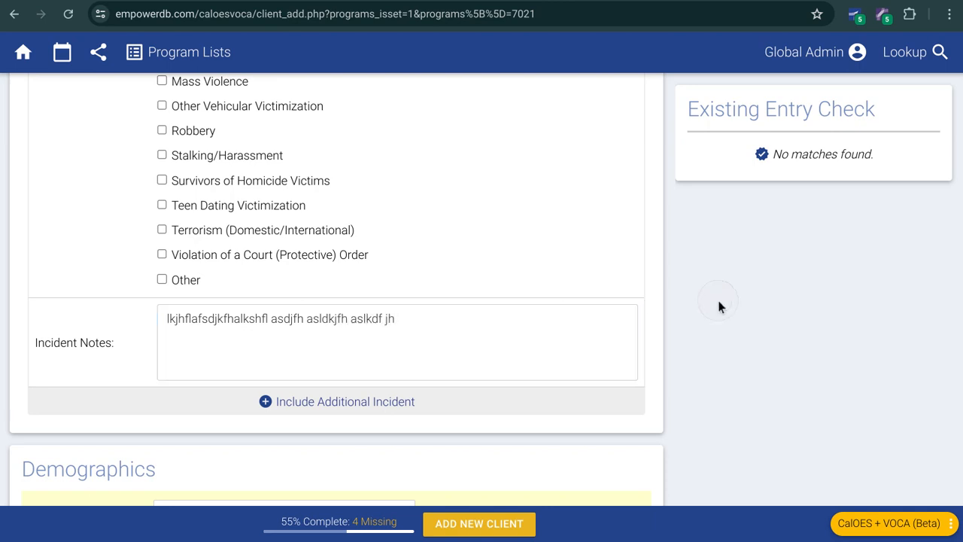
pyautogui.scroll(4, 276, 203)
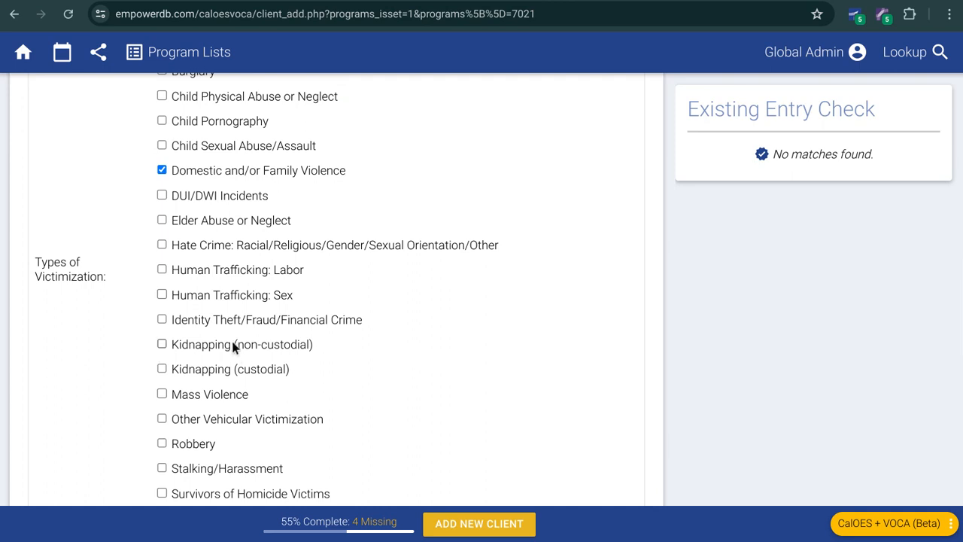
pyautogui.scroll(-3, 232, 344)
pyautogui.scroll(-1, 175, 348)
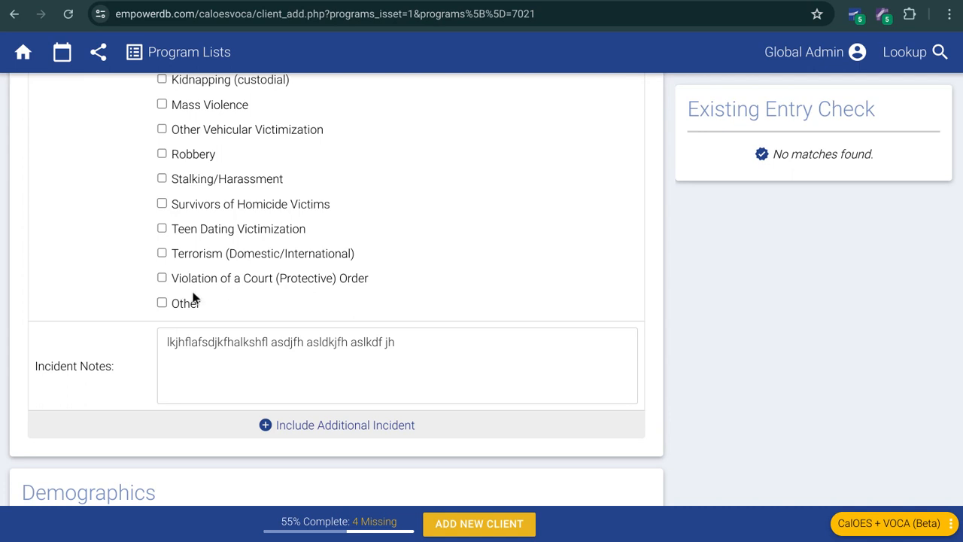
# Step: Set the client's referral source in Demographics to Hospital ER, Medical Clinic, or Medical Office
pyautogui.scroll(-1, 193, 296)
pyautogui.scroll(-6, 183, 446)
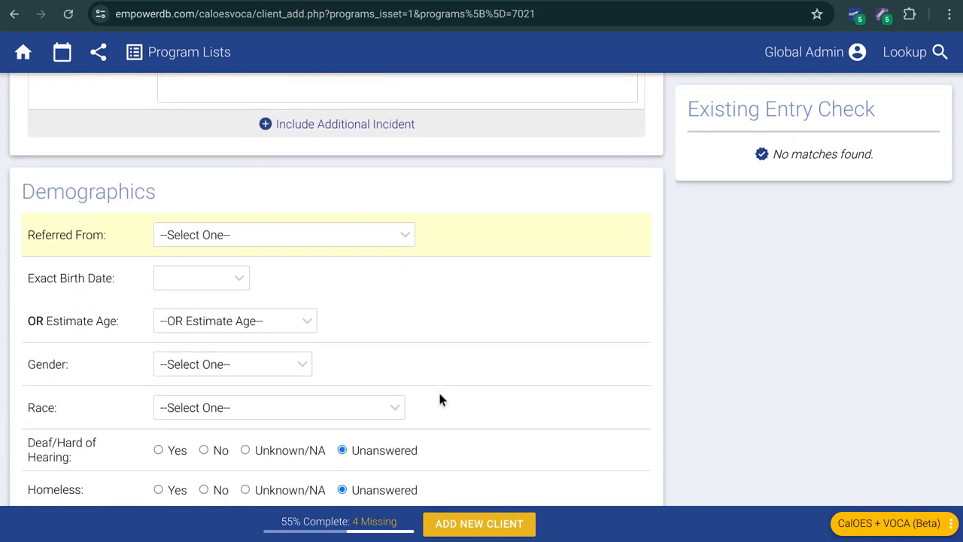
pyautogui.scroll(-2, 450, 335)
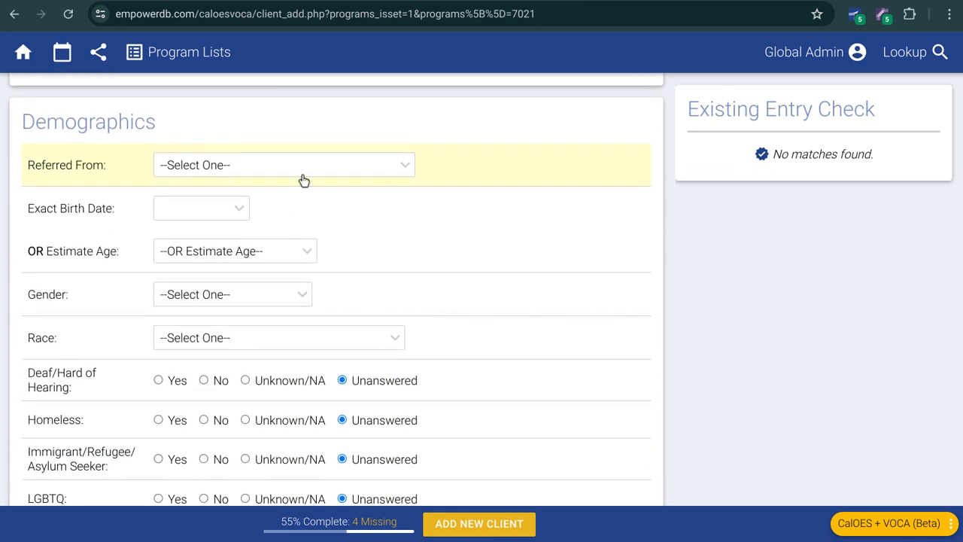
pyautogui.click(302, 175)
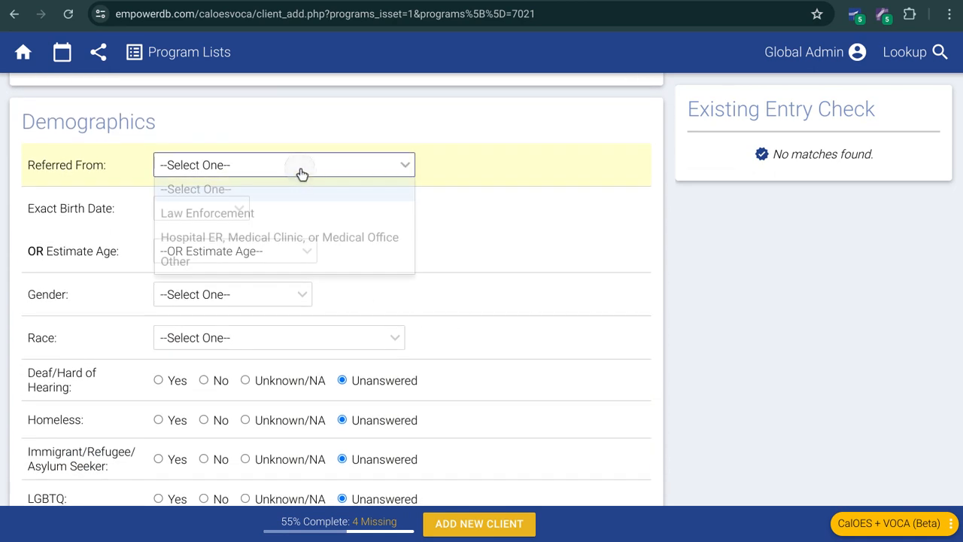
pyautogui.click(288, 238)
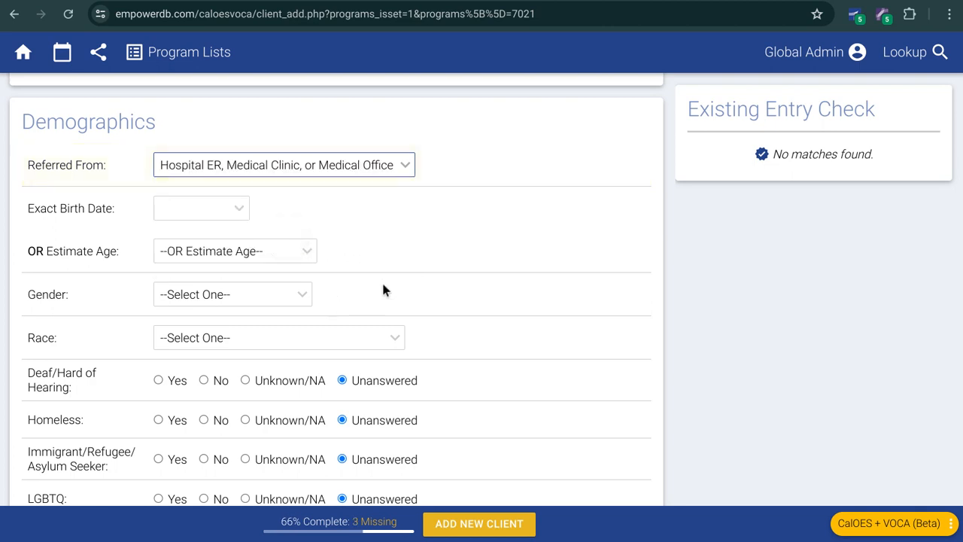
pyautogui.click(406, 267)
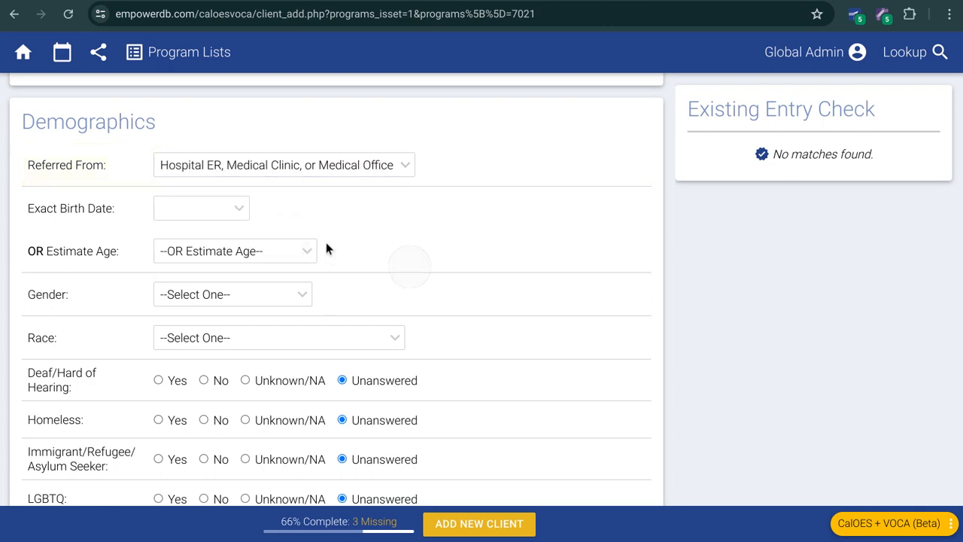
pyautogui.click(197, 213)
pyautogui.write('4/12/')
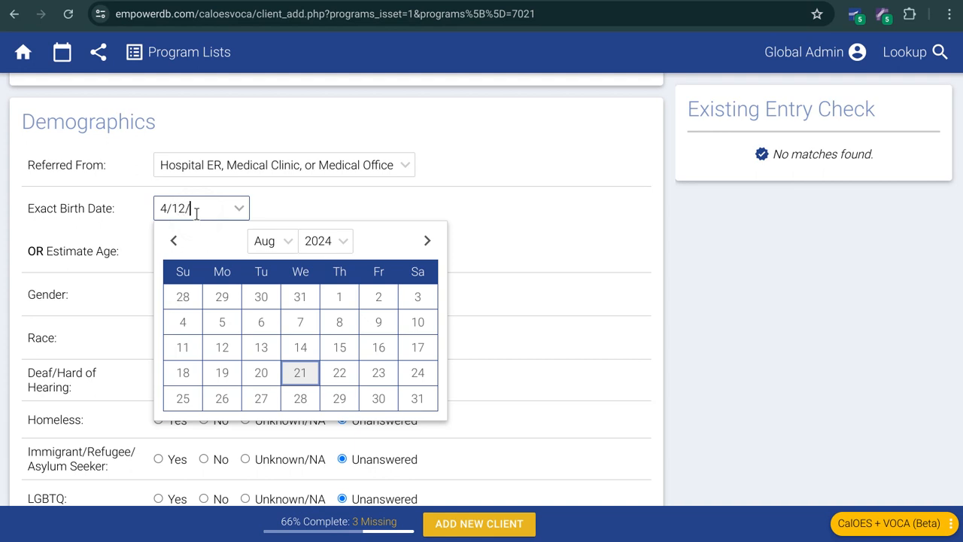
pyautogui.write('1997')
pyautogui.click(588, 220)
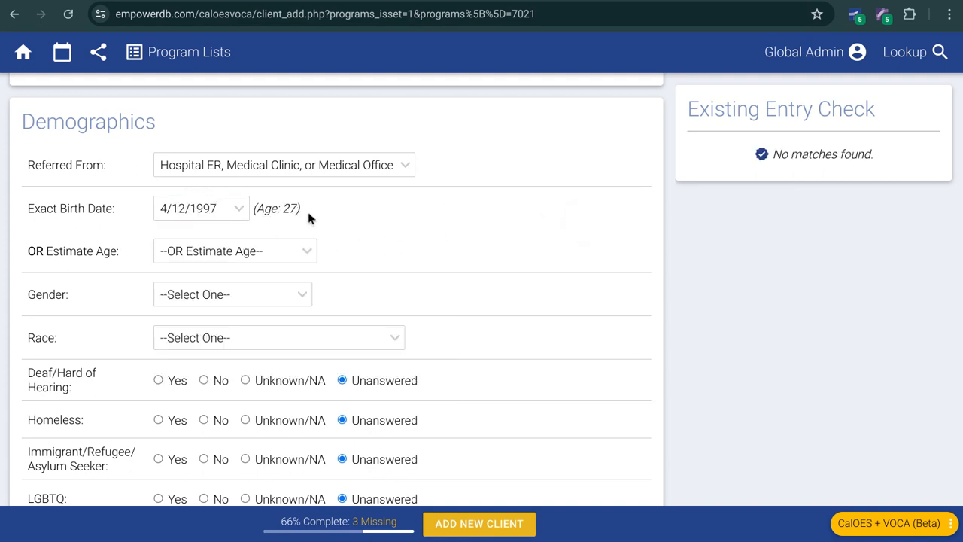
pyautogui.moveTo(308, 217); pyautogui.dragTo(254, 208)
pyautogui.click(354, 217)
pyautogui.scroll(-1, 248, 221)
pyautogui.click(129, 184)
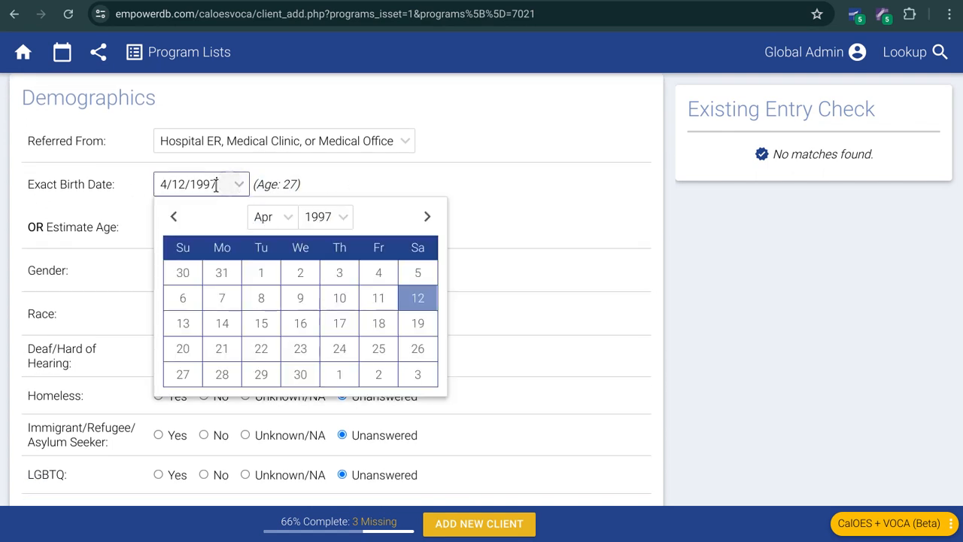
pyautogui.press('BackSpace')
pyautogui.click(551, 183)
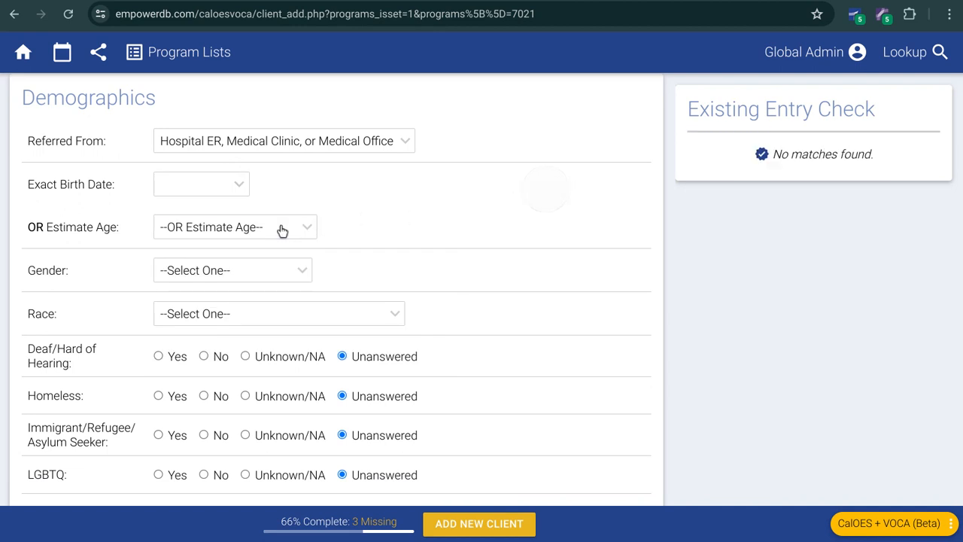
# Step: Set the client's estimated age to 25 years
pyautogui.click(270, 227)
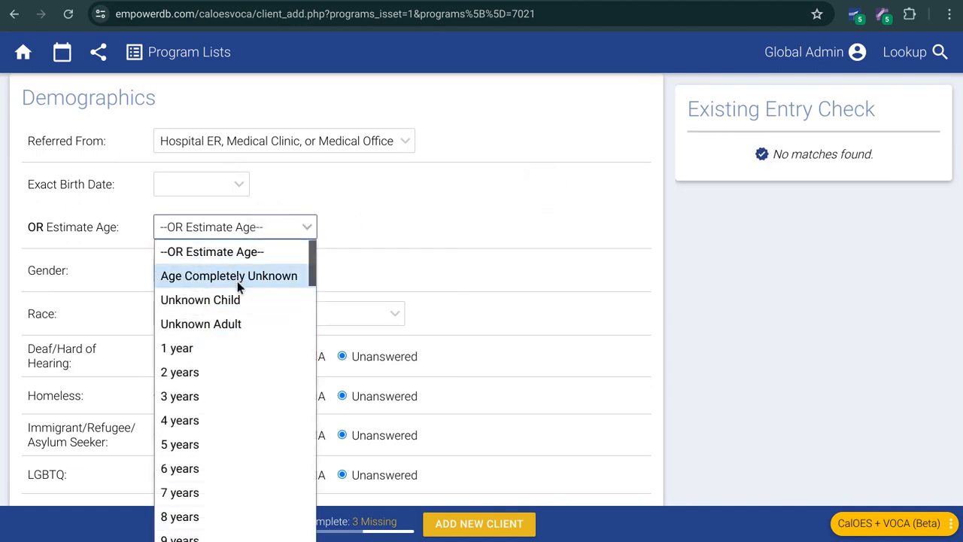
pyautogui.scroll(-6, 236, 338)
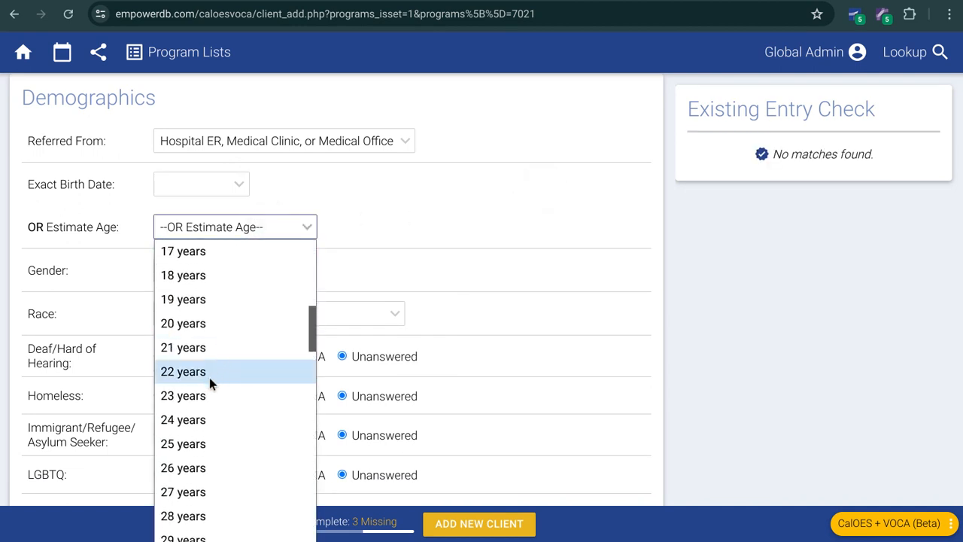
pyautogui.click(205, 446)
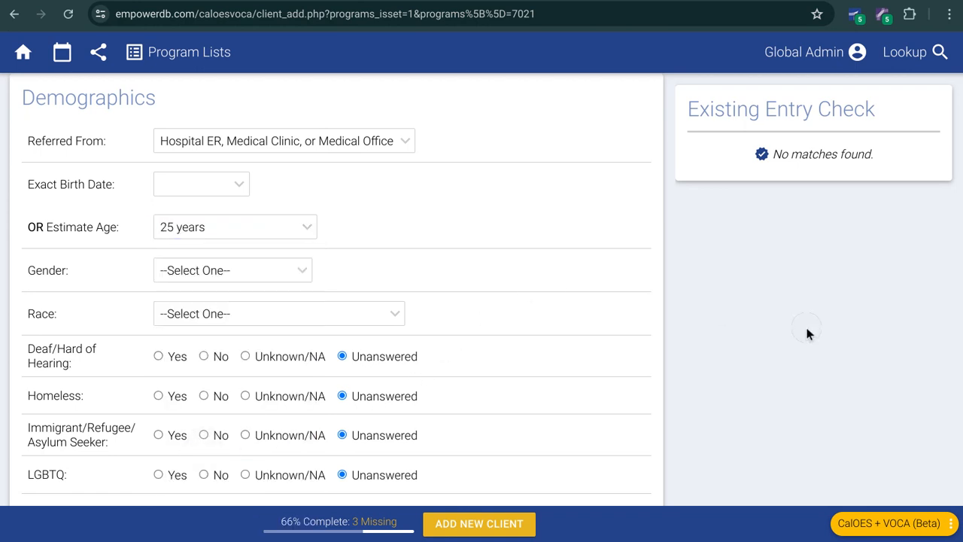
# Step: Set the client's gender to Female and race to Hispanic or Latino in Demographics
pyautogui.scroll(-3, 687, 311)
pyautogui.click(241, 148)
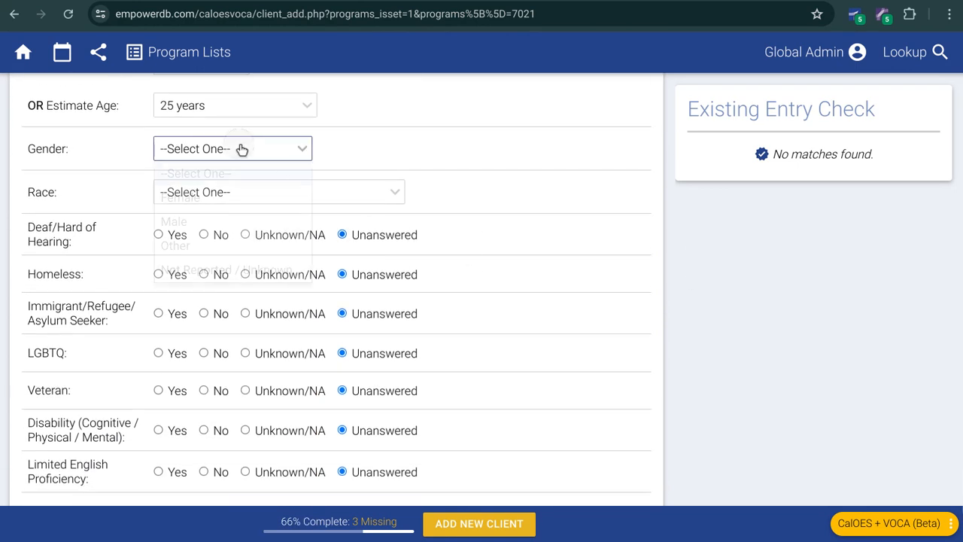
pyautogui.click(193, 198)
pyautogui.click(235, 194)
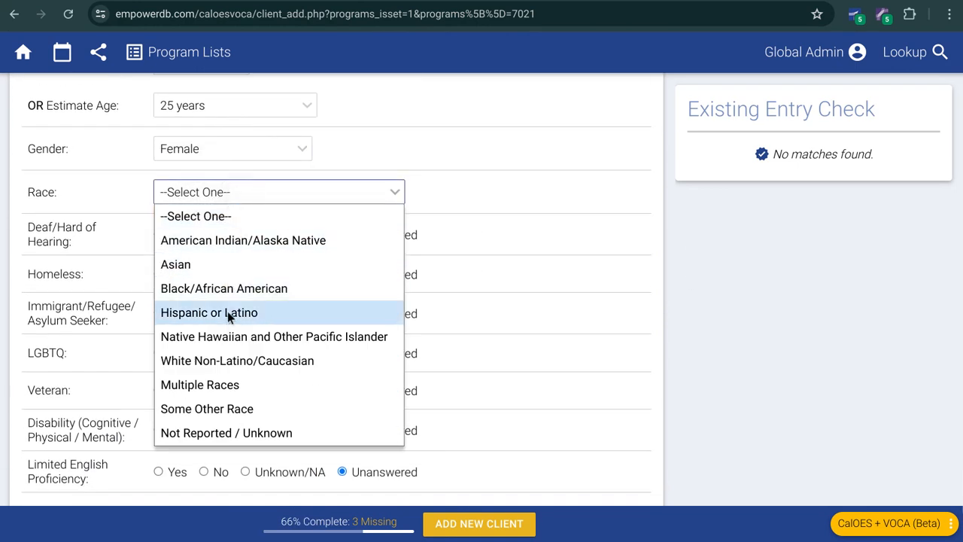
pyautogui.click(228, 319)
# Step: Answer Deaf/Hard of Hearing with No, Homeless with Yes, Immigrant/Refugee/Asylum Seeker with Unknown/NA, and LGBTQ with Yes
pyautogui.click(206, 236)
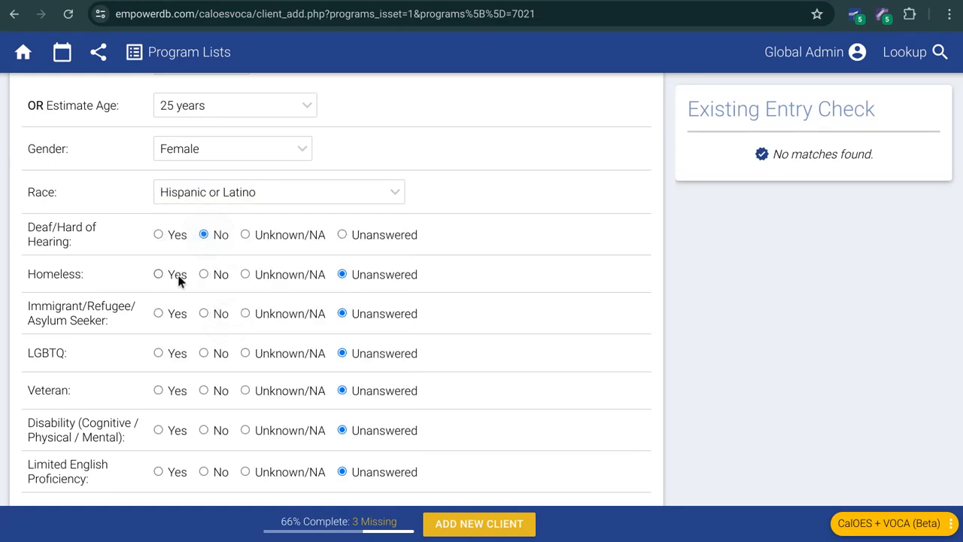
pyautogui.click(259, 316)
pyautogui.scroll(-1, 259, 320)
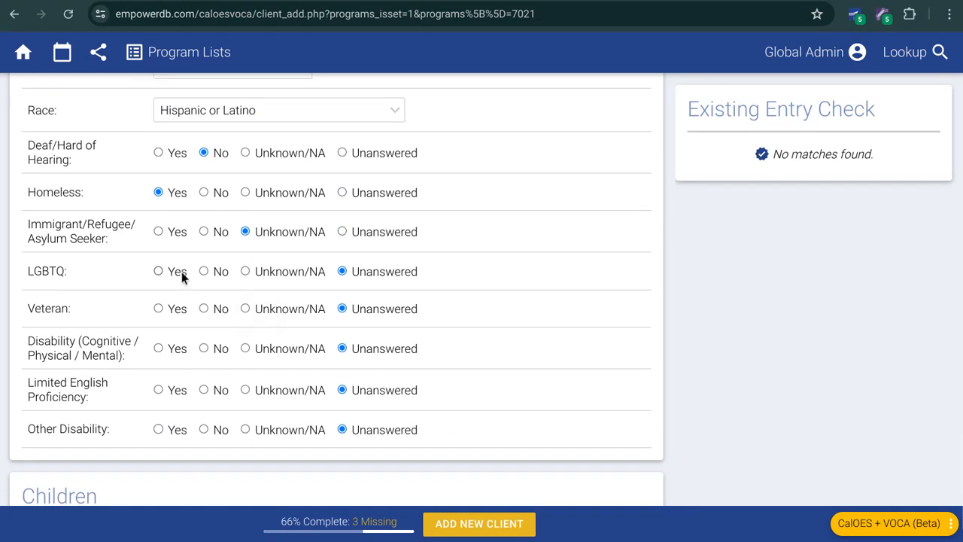
pyautogui.click(181, 272)
# Step: Answer Veteran with No, Disability (Cognitive / Physical / Mental) with Unknown/NA, Limited English Proficiency with No, and Other Disability with No
pyautogui.scroll(-1, 194, 284)
pyautogui.click(247, 322)
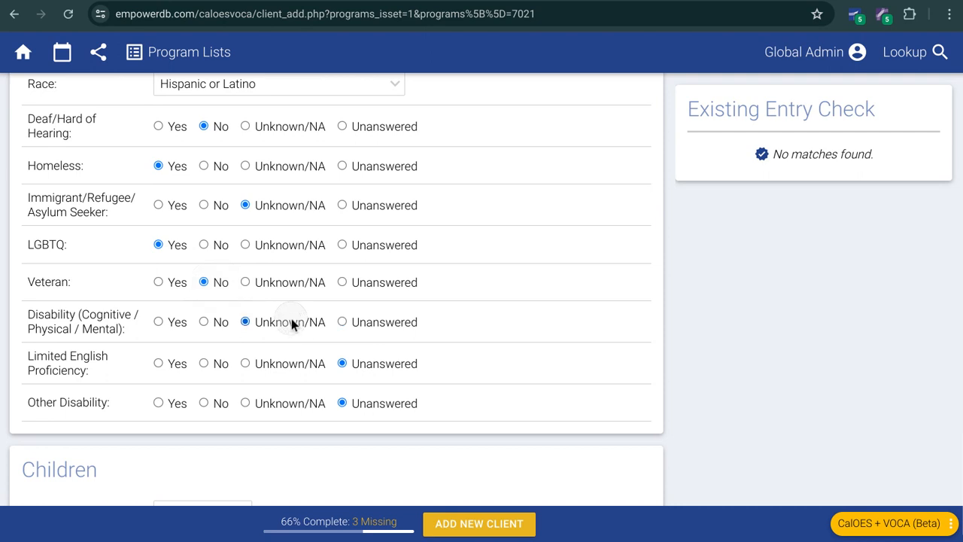
pyautogui.click(220, 363)
pyautogui.click(216, 404)
# Step: Set Children to No Children and submit the form to add the new client
pyautogui.scroll(-1, 303, 321)
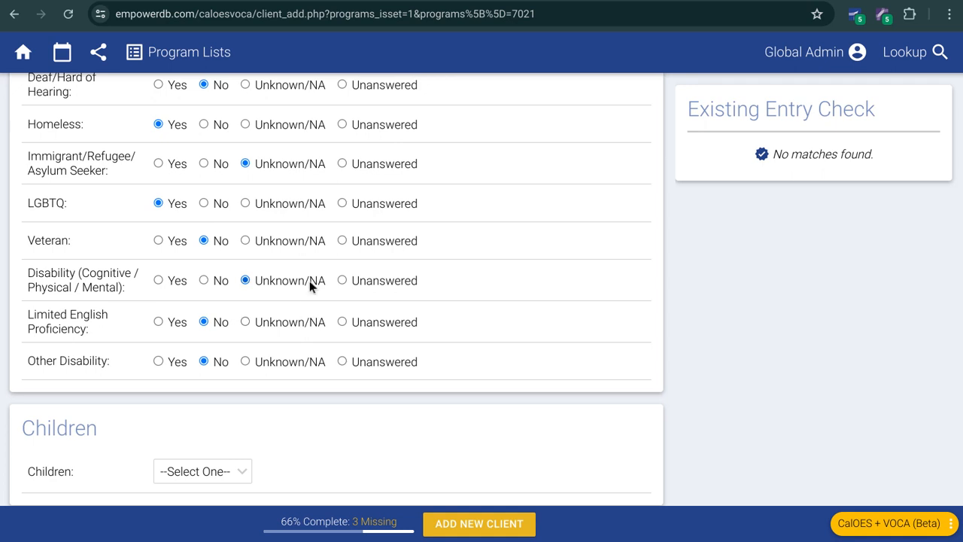
pyautogui.click(224, 477)
pyautogui.click(236, 15)
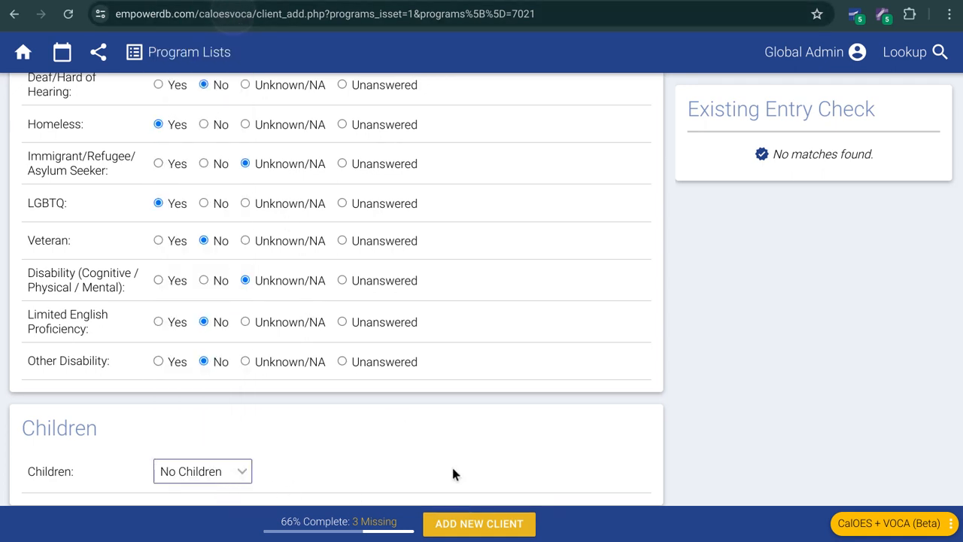
pyautogui.click(473, 523)
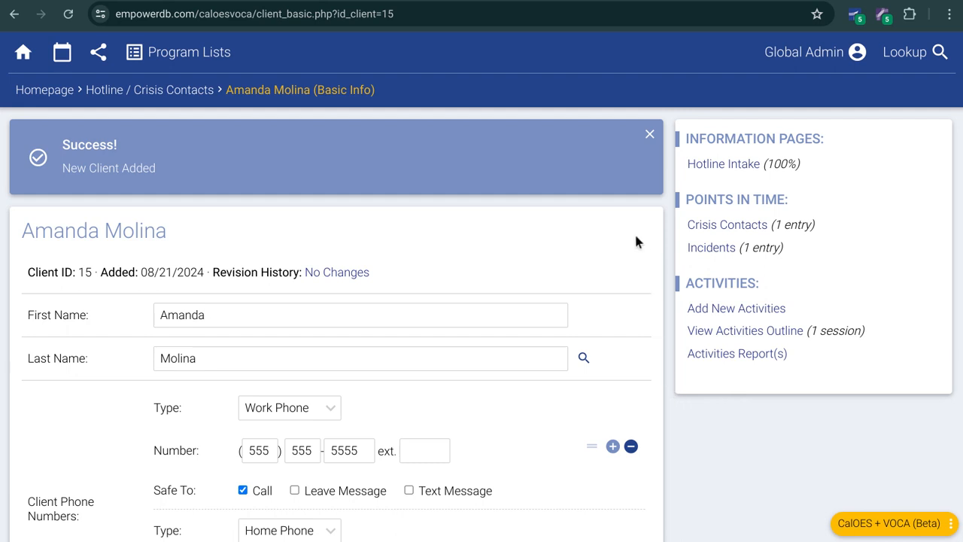
# Step: Return to the homepage, look up the newly added client by first name, and open the client's Hotline Intake
pyautogui.click(39, 90)
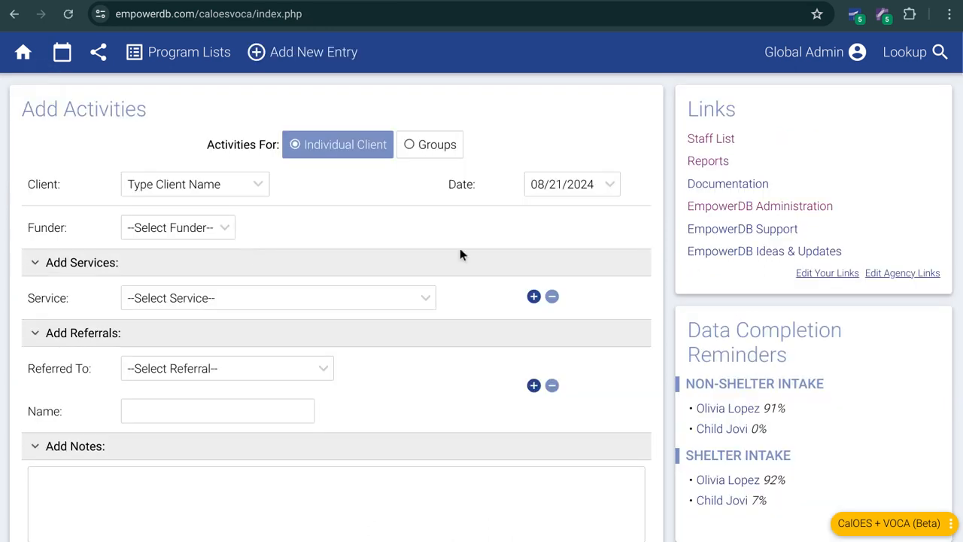
pyautogui.click(934, 59)
pyautogui.write('amand')
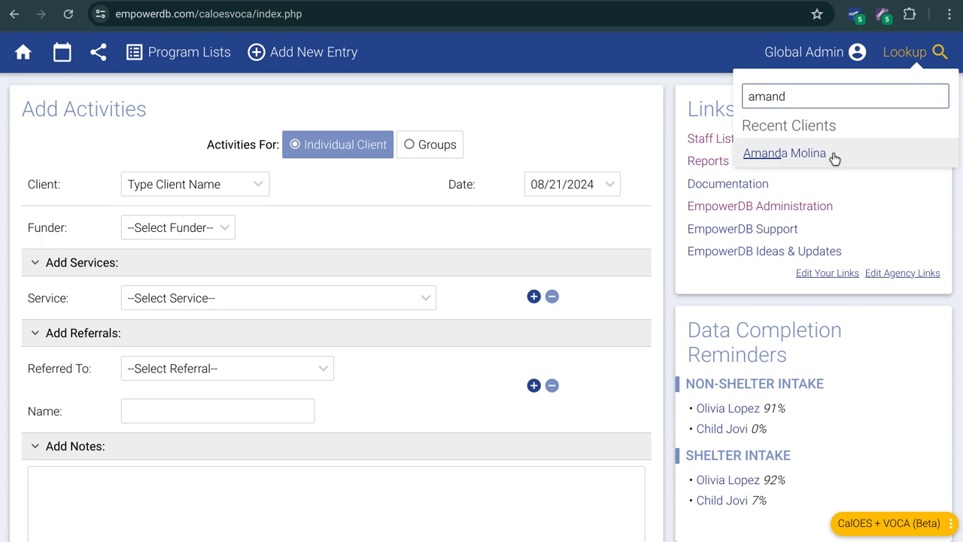
pyautogui.click(790, 153)
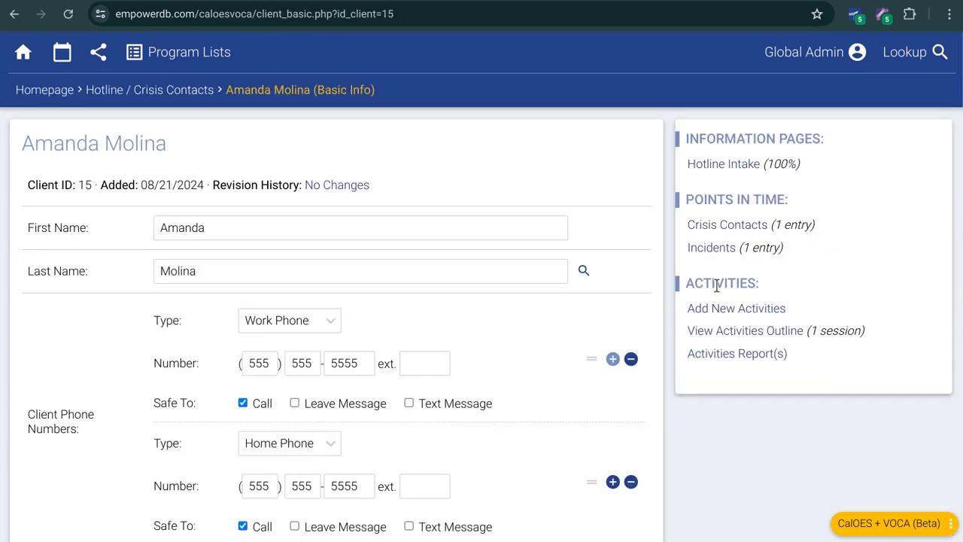
pyautogui.click(726, 164)
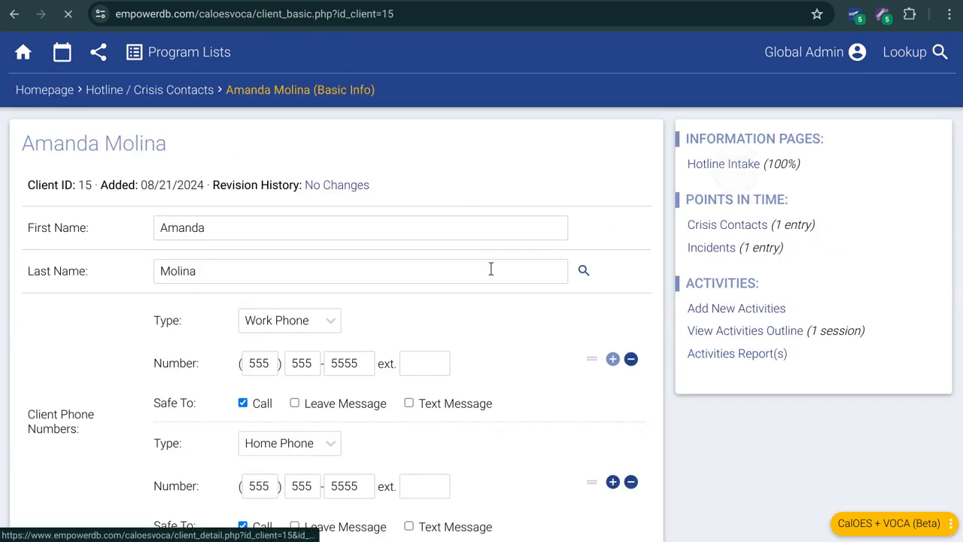
# Step: Include an additional crisis contact in the Hotline Intake with the call date 08/21/2024
pyautogui.scroll(-6, 498, 313)
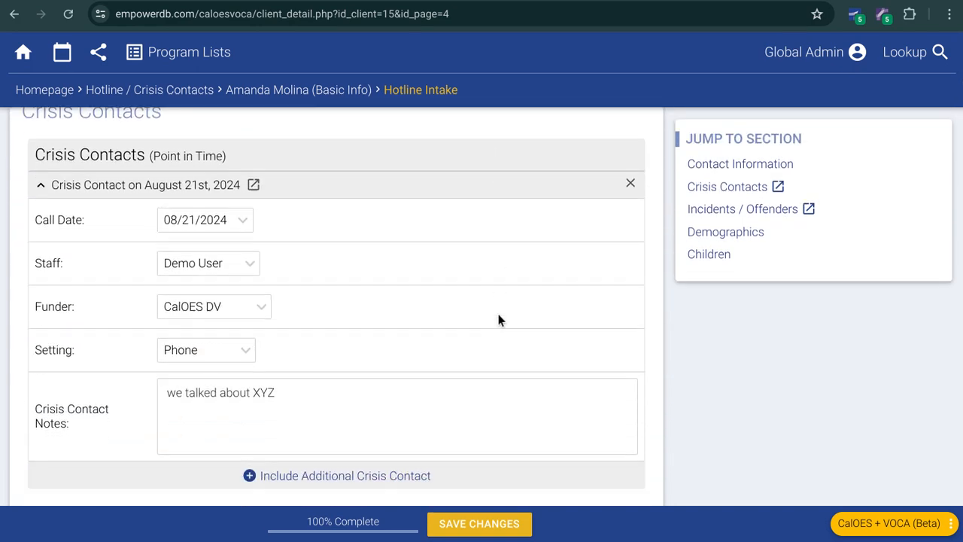
pyautogui.scroll(-3, 355, 318)
pyautogui.scroll(1, 326, 341)
pyautogui.click(332, 301)
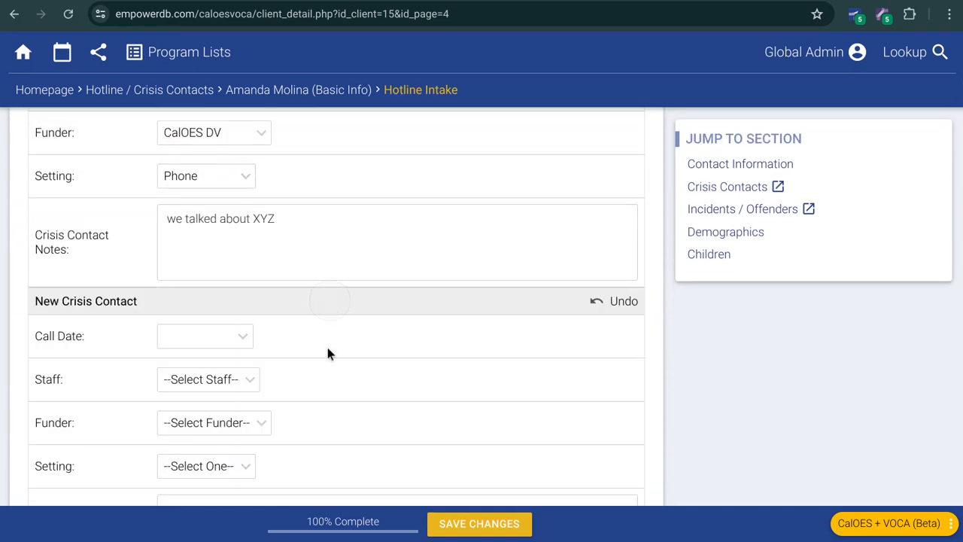
pyautogui.scroll(-1, 331, 376)
pyautogui.click(225, 273)
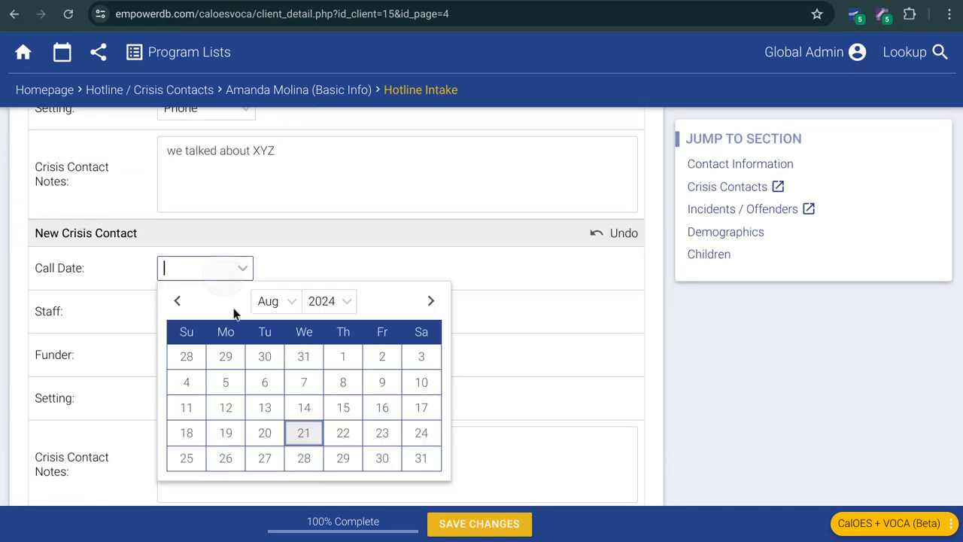
pyautogui.click(304, 433)
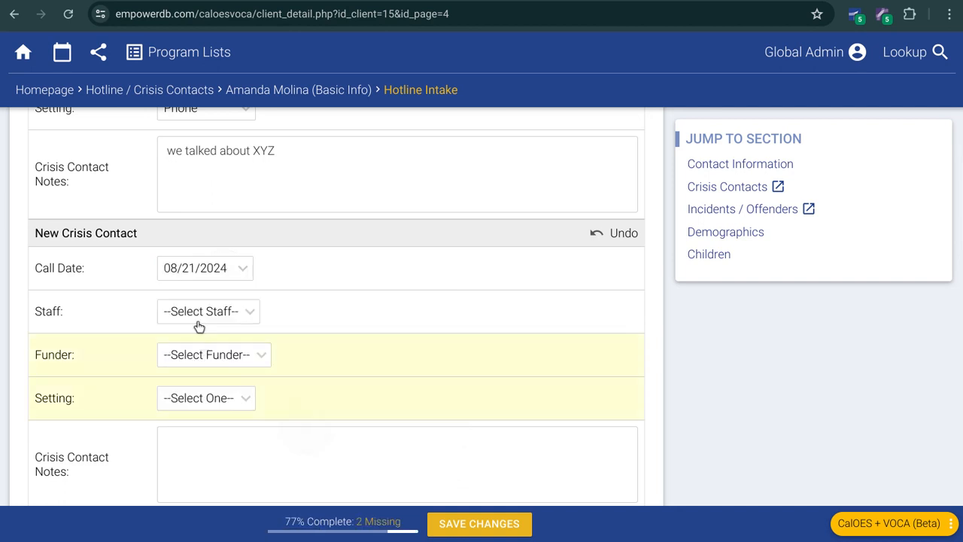
# Step: Set the new crisis contact's funder to CalOES DV and its setting to Phone, and save the changes
pyautogui.click(205, 354)
pyautogui.click(205, 405)
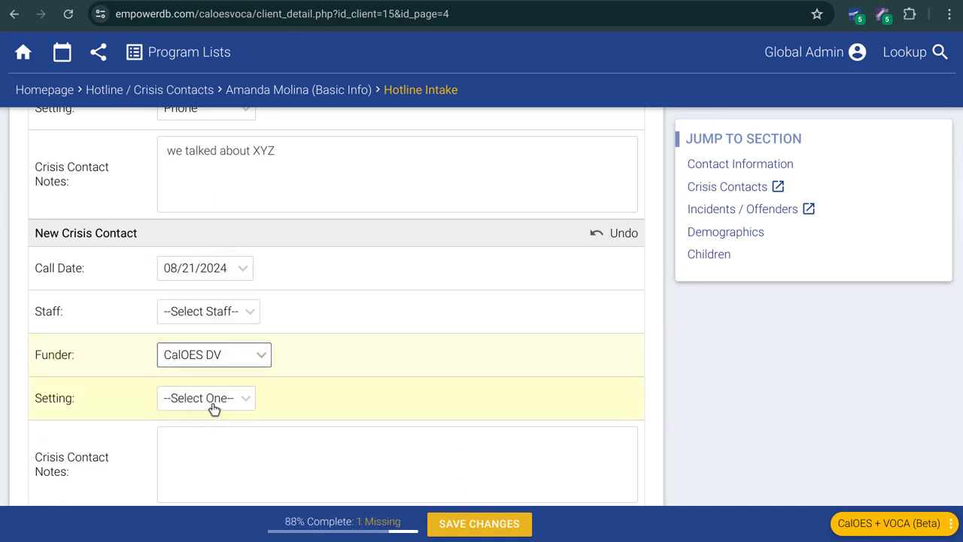
pyautogui.click(213, 404)
pyautogui.click(199, 446)
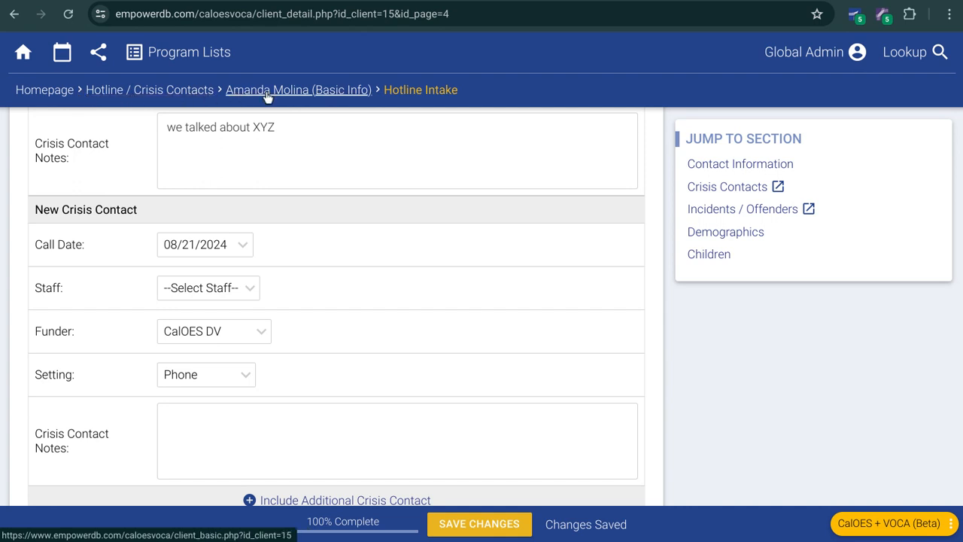
# Step: Review the client's past crisis contact entries in Points in Time and view the blank new entry form
pyautogui.click(315, 93)
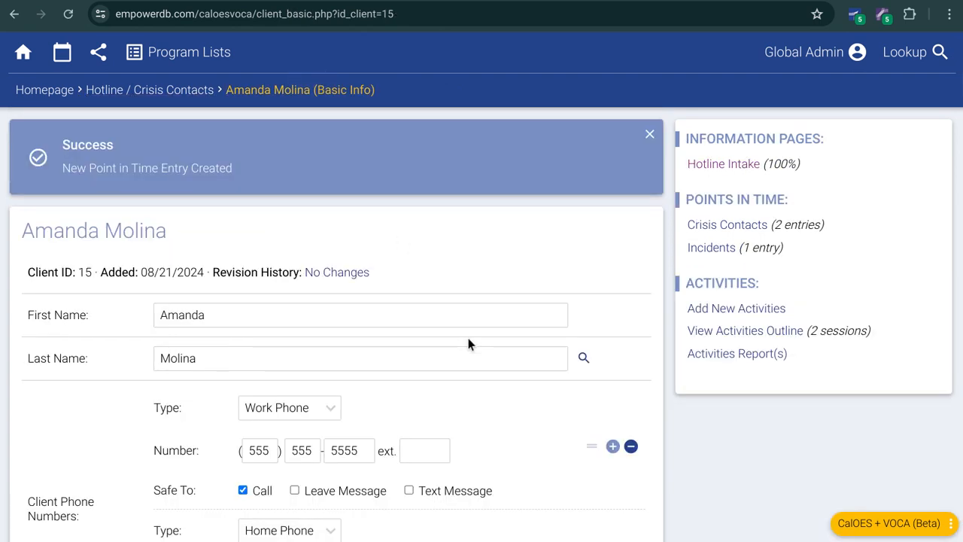
pyautogui.click(755, 228)
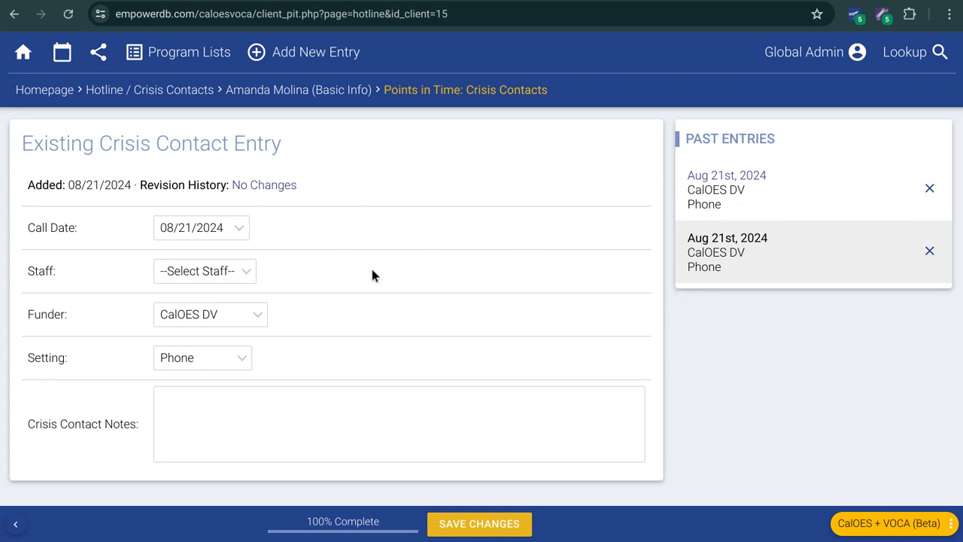
pyautogui.click(710, 178)
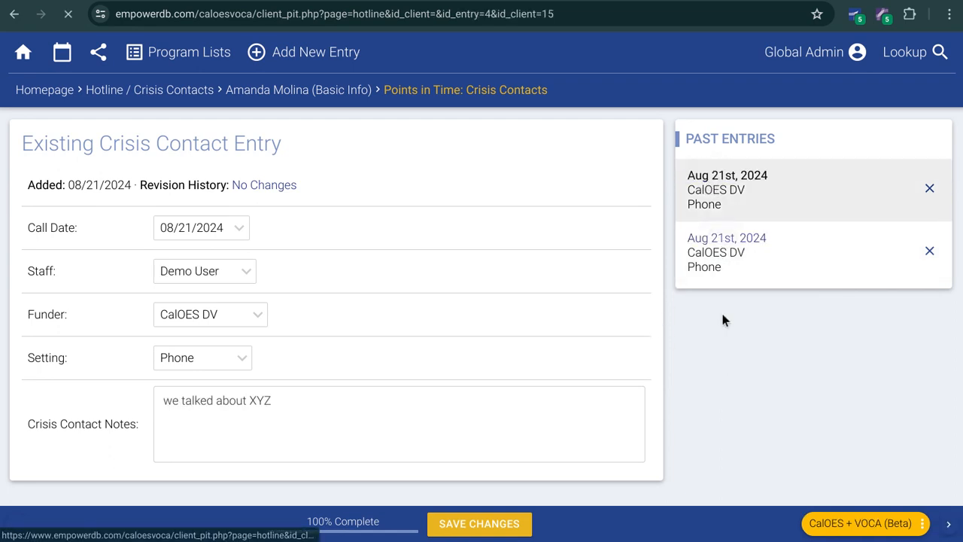
pyautogui.click(315, 54)
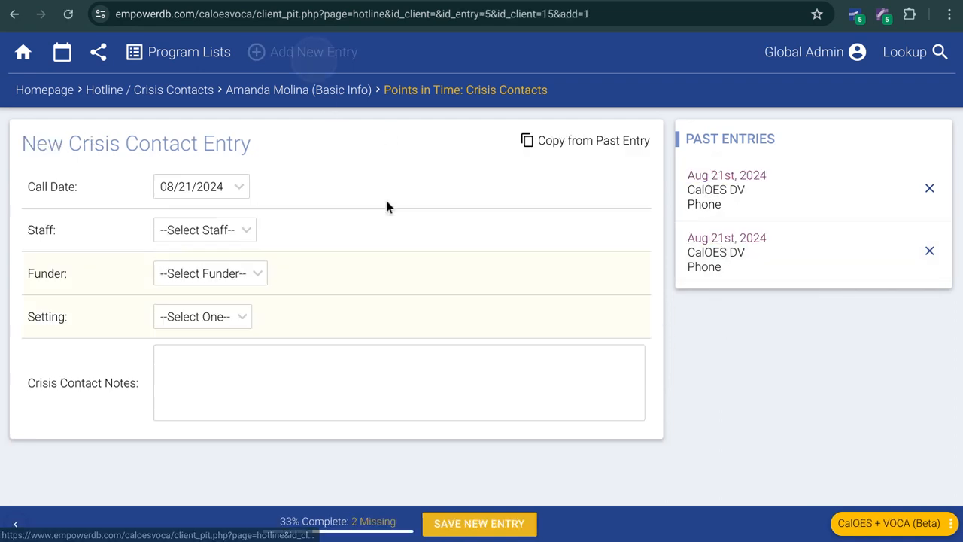
# Step: Enroll the client in the Shelter program from the Basic Info page and save the changes
pyautogui.click(297, 91)
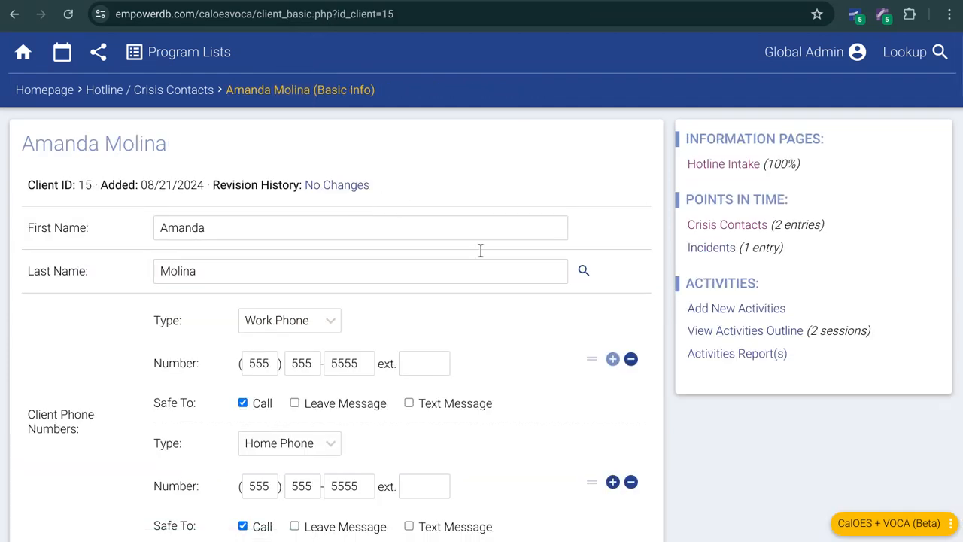
pyautogui.scroll(-2, 406, 310)
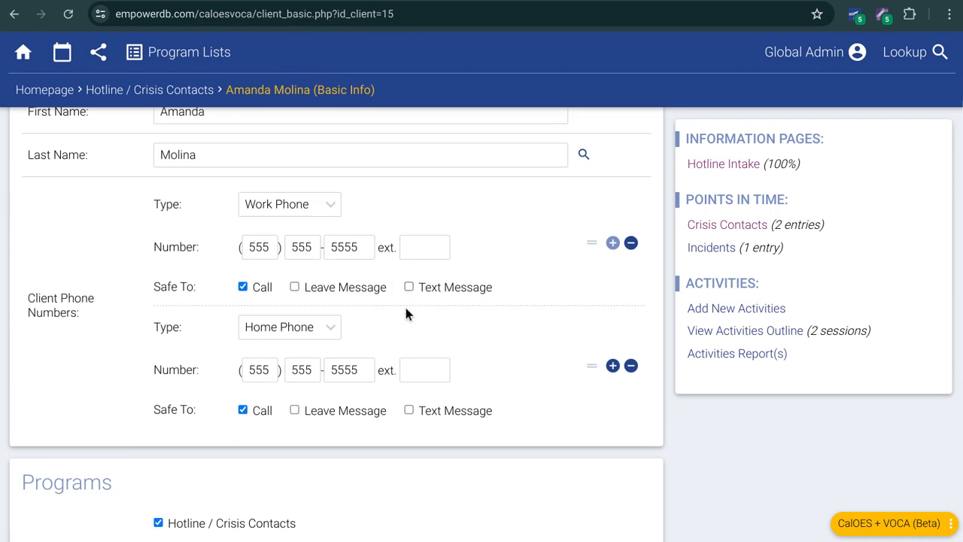
pyautogui.scroll(-2, 402, 314)
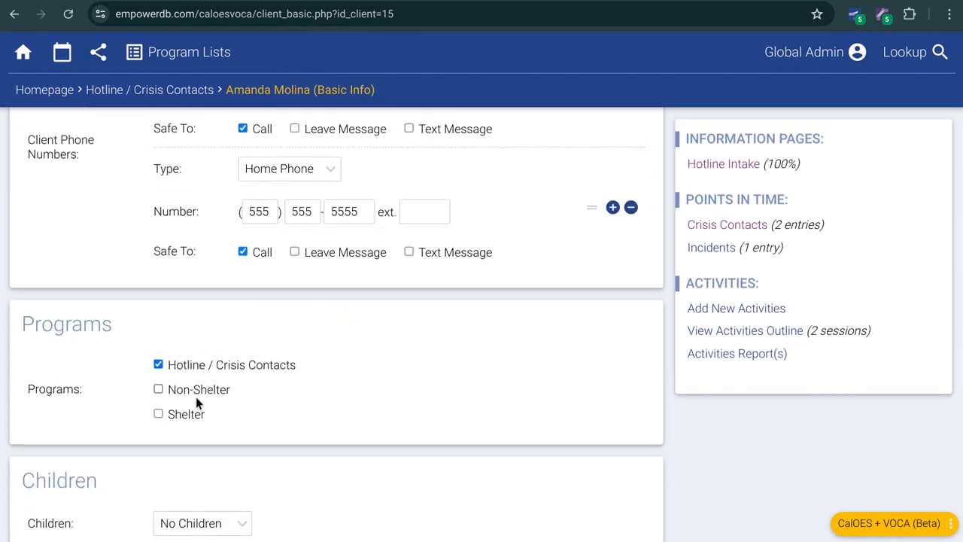
pyautogui.click(182, 414)
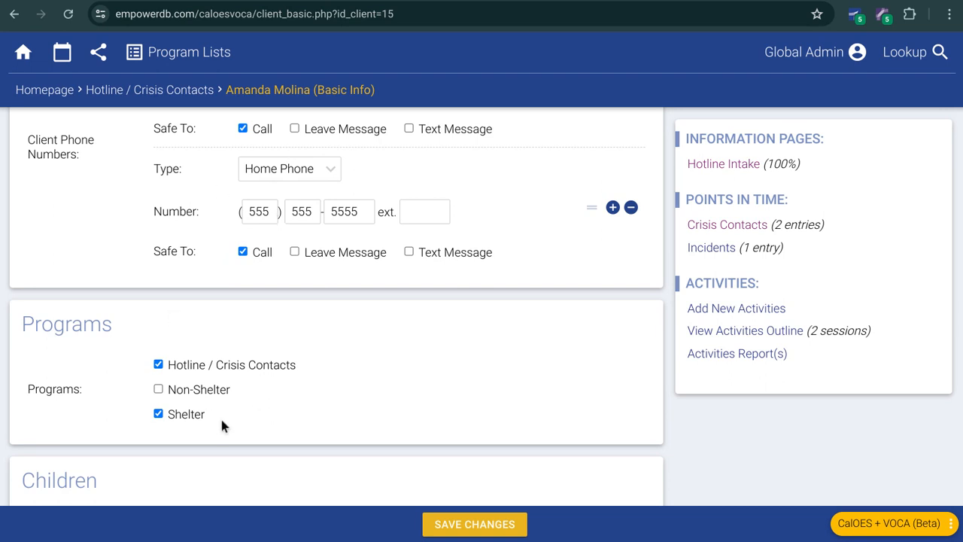
pyautogui.scroll(-1, 297, 460)
pyautogui.click(475, 525)
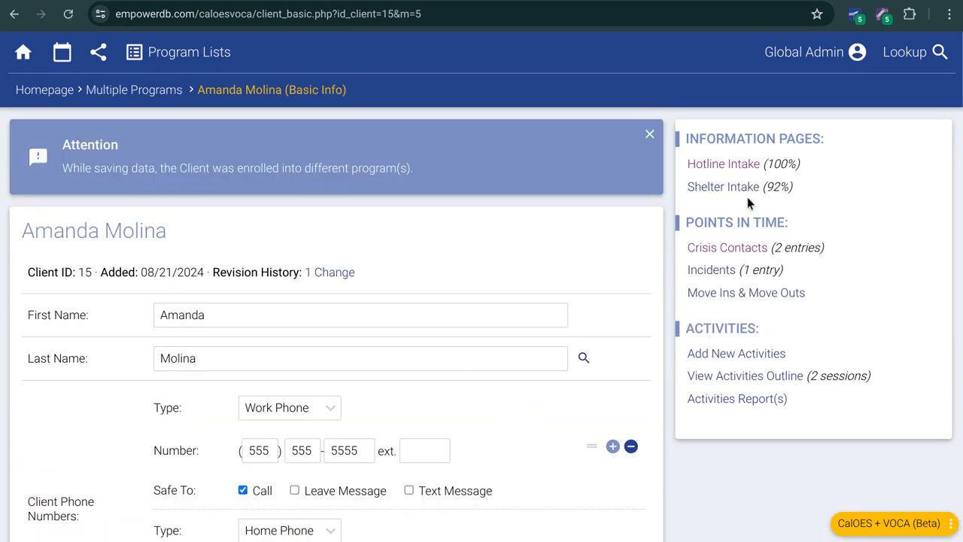
# Step: Open the client's Shelter Intake and review its incident and Demographics sections
pyautogui.click(730, 191)
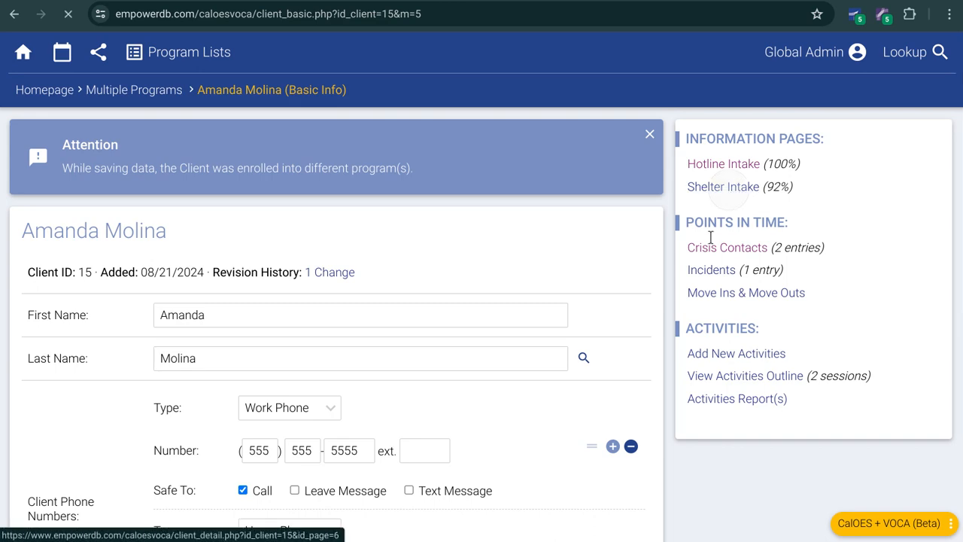
pyautogui.scroll(-10, 482, 309)
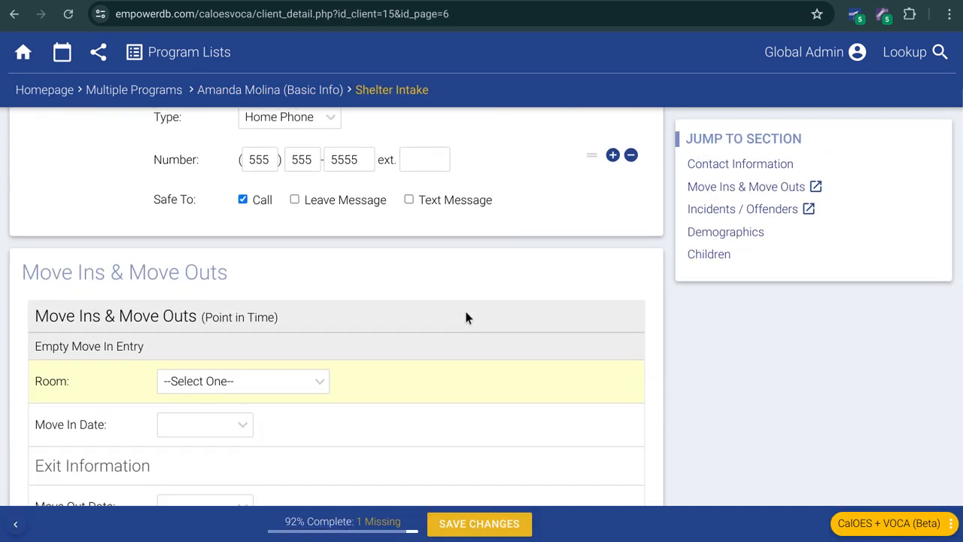
pyautogui.scroll(-2, 467, 318)
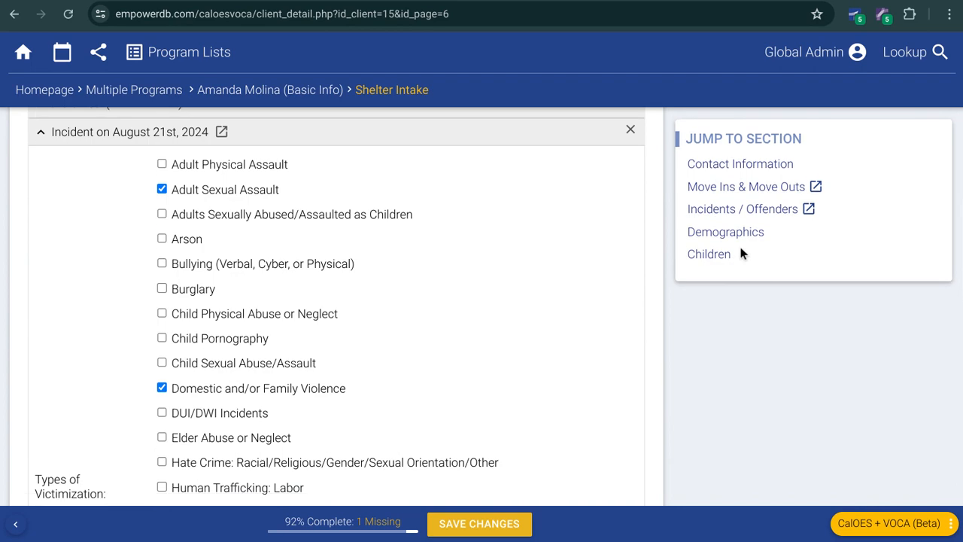
pyautogui.click(741, 234)
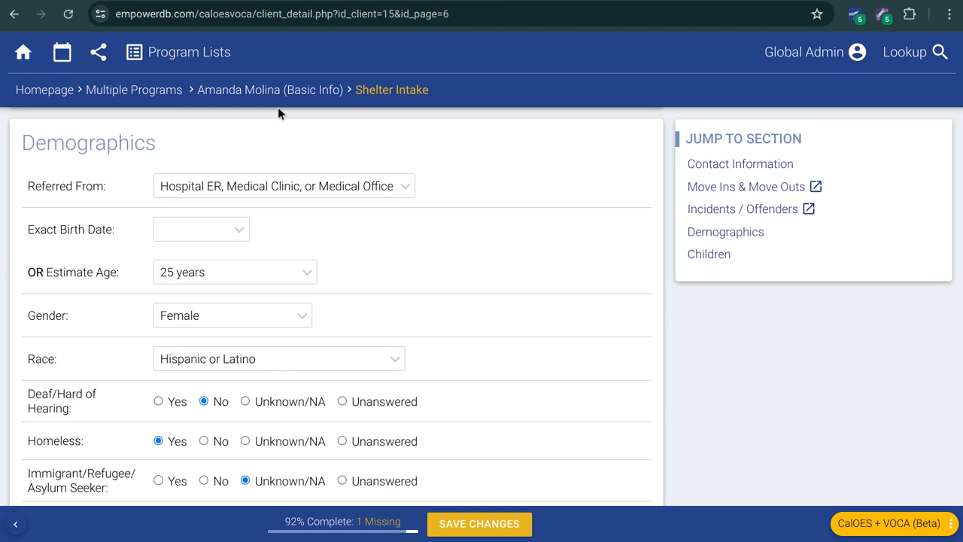
# Step: Fill in the Shelter Intake's empty move-in entry with room Shelter Unit - (2 Occupants) and move-in date 08/20/2024
pyautogui.click(710, 188)
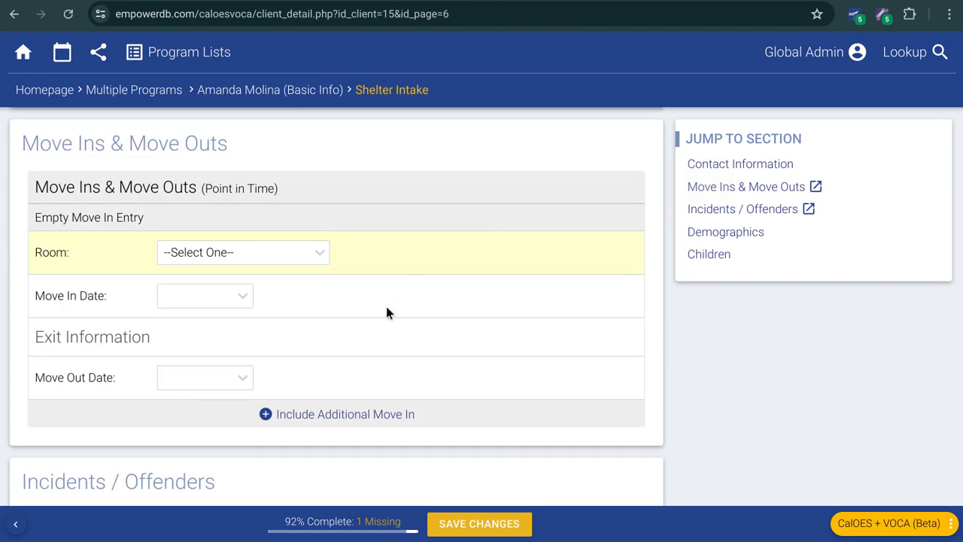
pyautogui.click(207, 256)
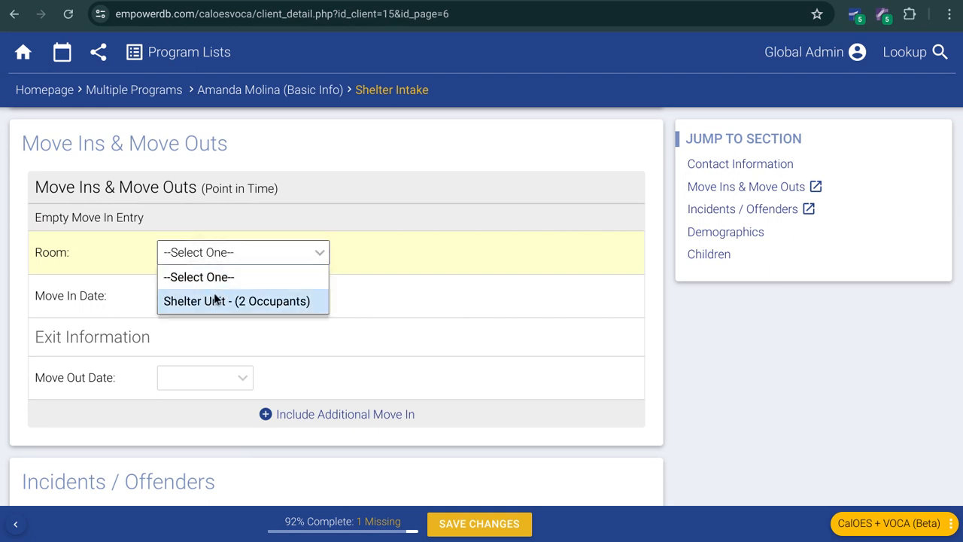
pyautogui.click(212, 300)
pyautogui.click(208, 303)
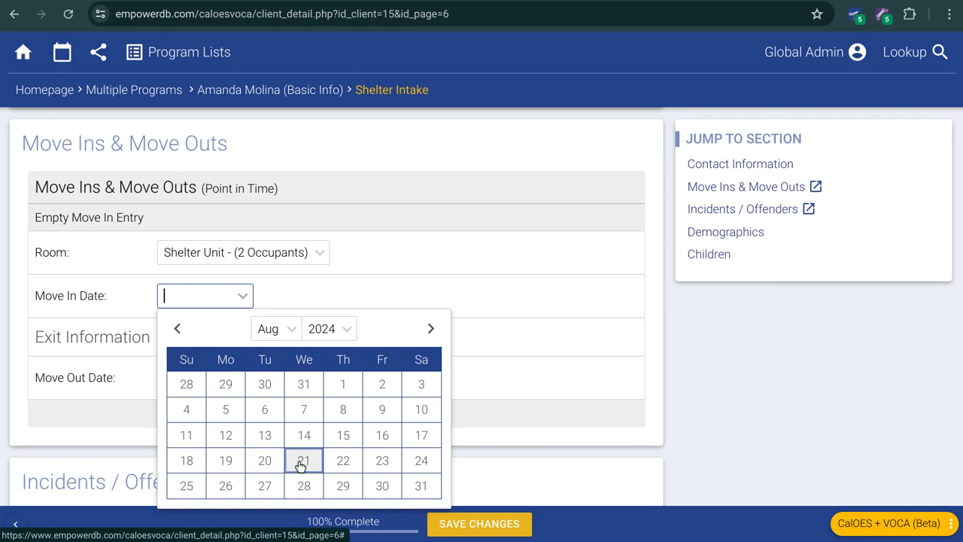
pyautogui.click(266, 465)
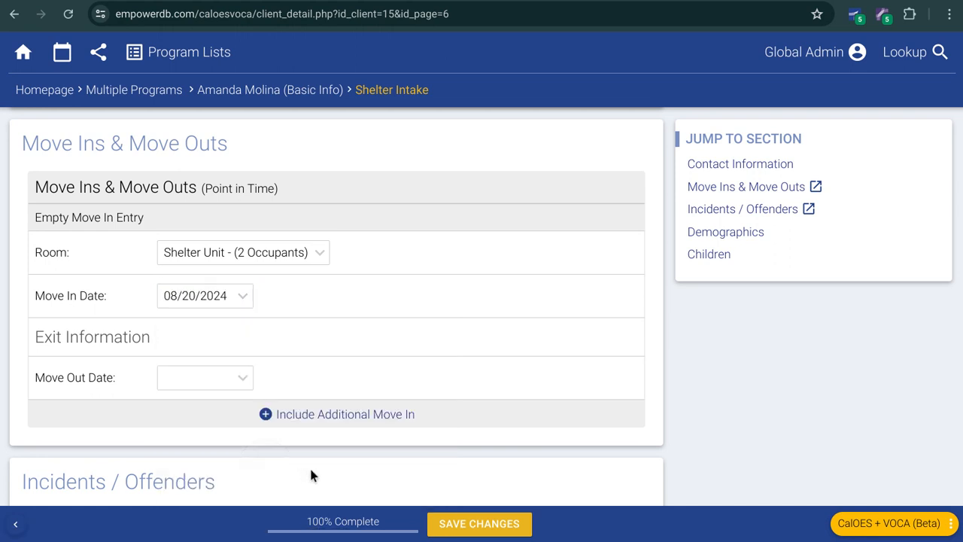
# Step: Save the client's Shelter Intake changes and open the Shelter program's current resident list
pyautogui.click(469, 526)
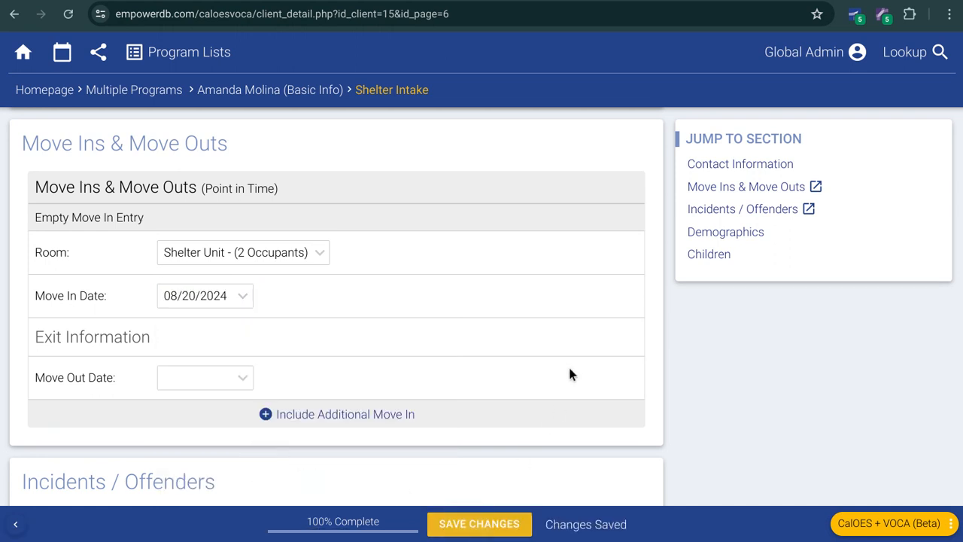
pyautogui.moveTo(177, 64)
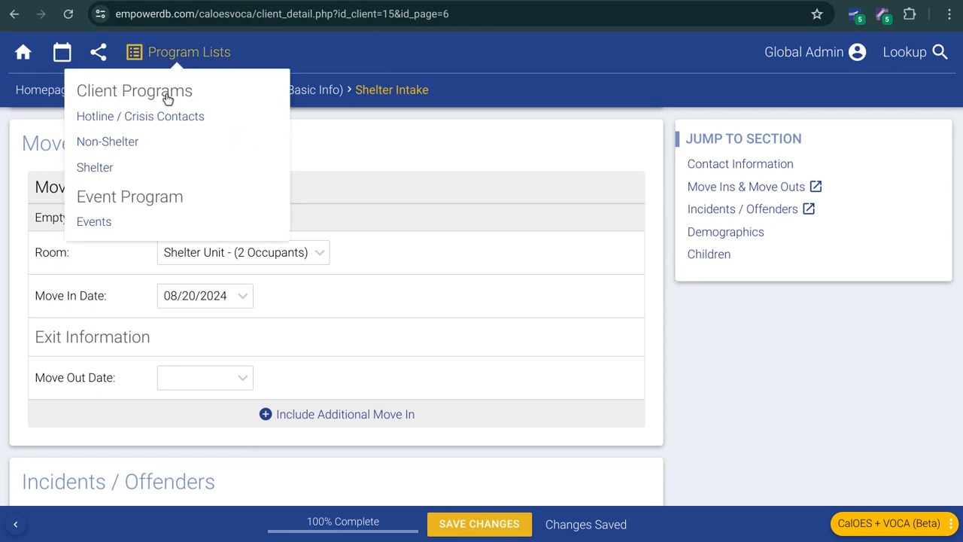
pyautogui.click(103, 166)
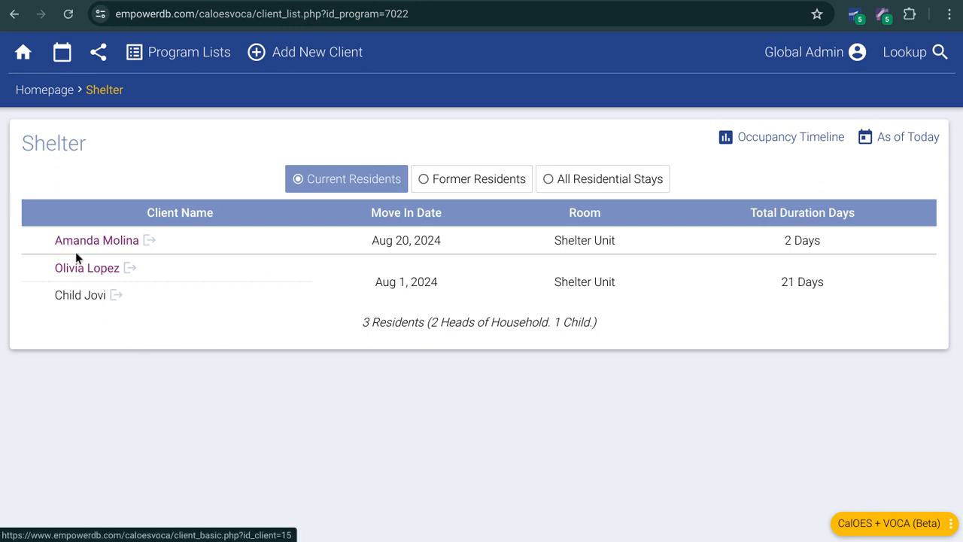
# Step: Open the resident child's Shelter Intake and set the move-out date of the August 1st, 2024 stay to 08/20/2024
pyautogui.click(73, 297)
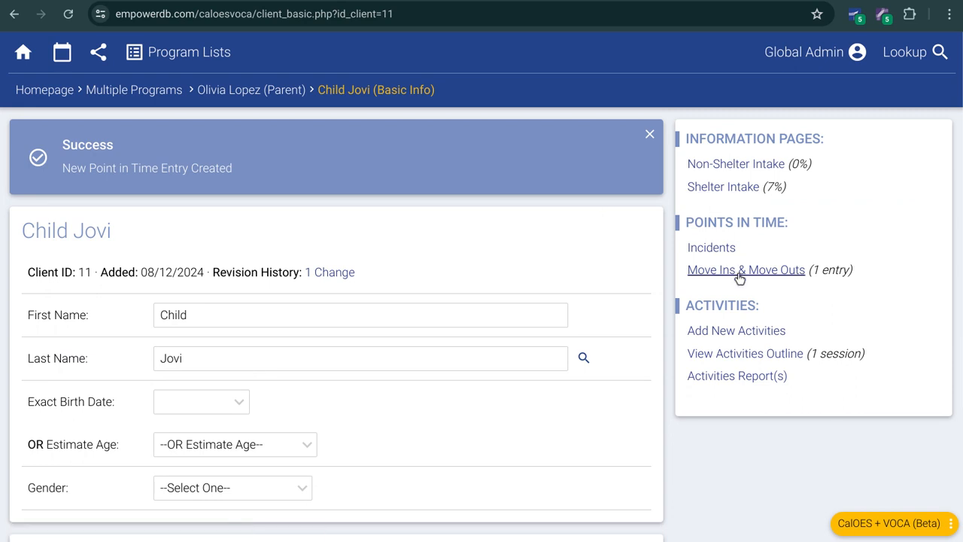
pyautogui.click(726, 187)
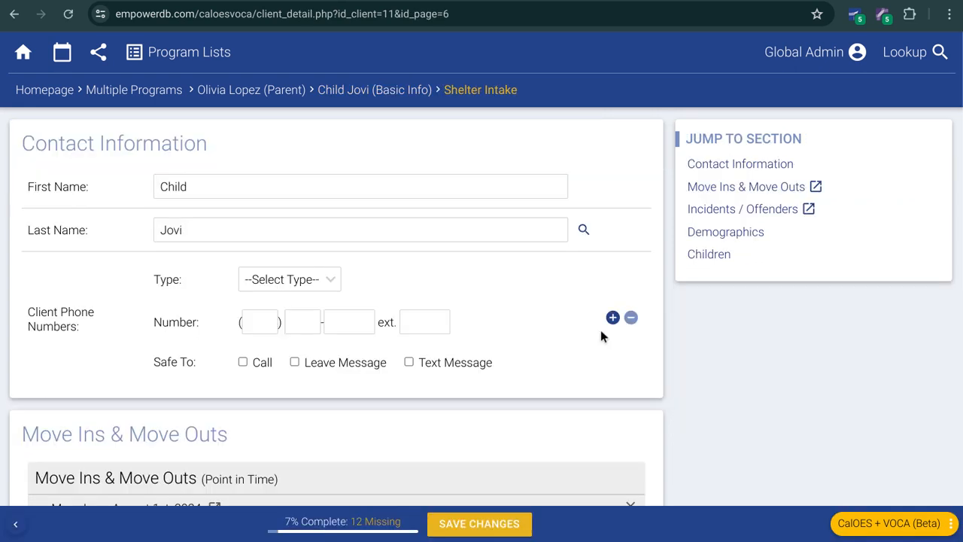
pyautogui.scroll(-4, 354, 303)
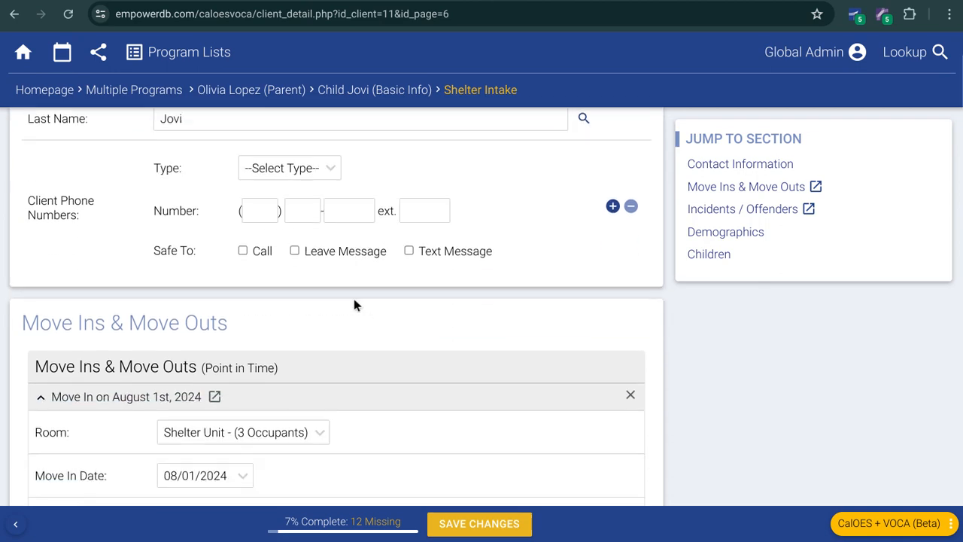
pyautogui.click(196, 366)
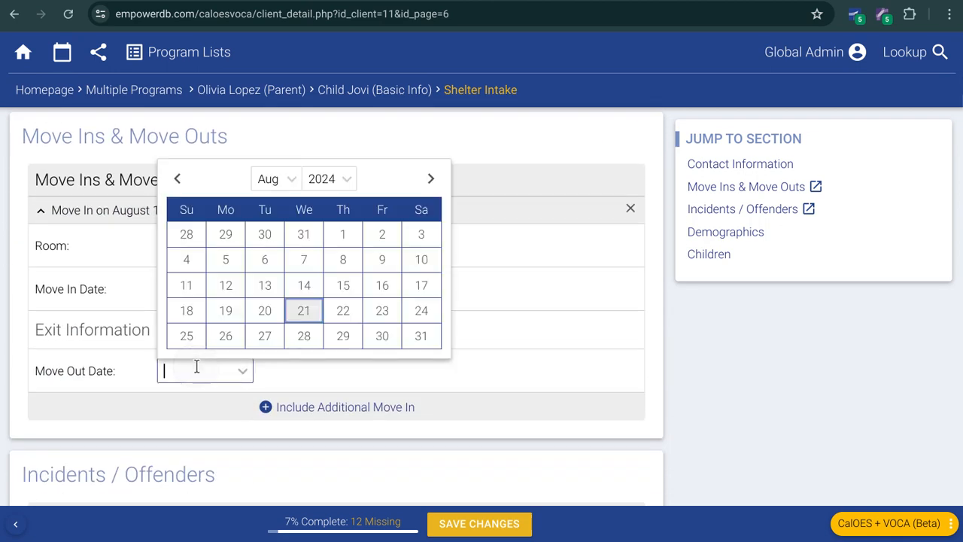
pyautogui.click(276, 316)
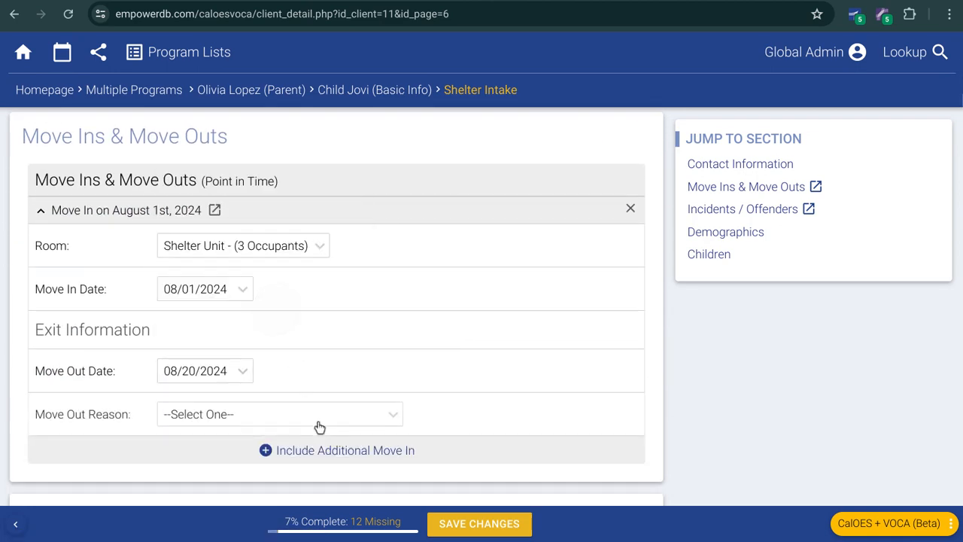
# Step: Set the child's move-out reason to New Living Arrangement, save the intake, and return to the Shelter resident list
pyautogui.click(260, 422)
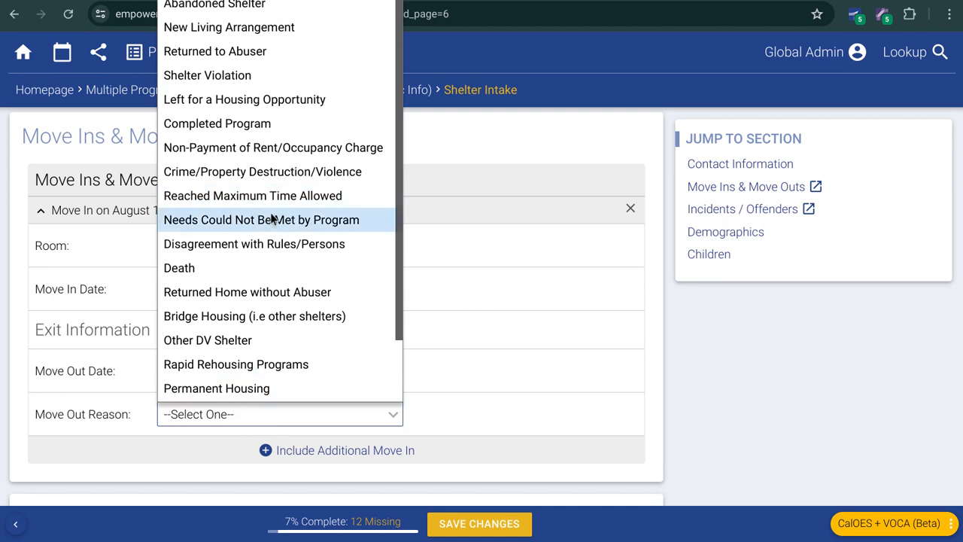
pyautogui.scroll(-1, 258, 218)
pyautogui.scroll(1, 256, 256)
pyautogui.scroll(1, 244, 269)
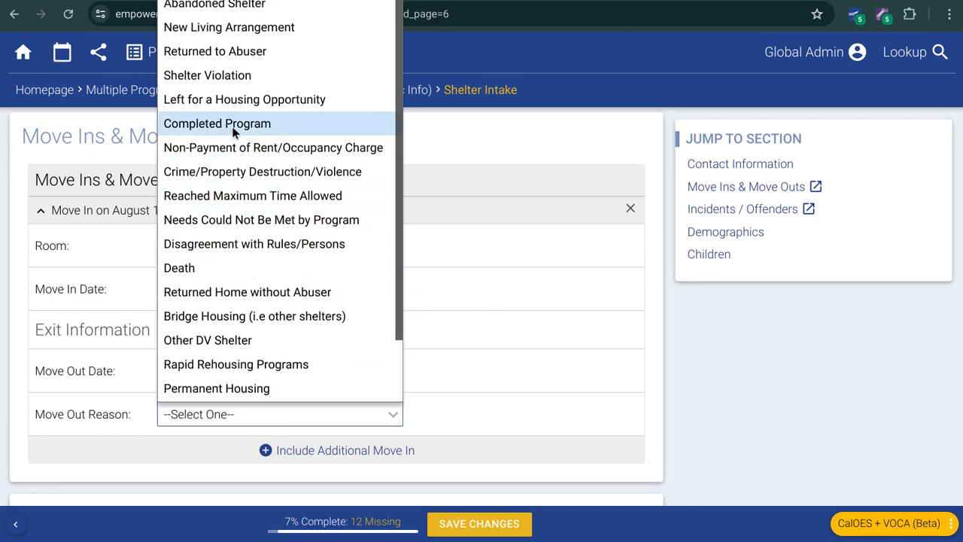
pyautogui.click(218, 27)
pyautogui.scroll(-1, 433, 393)
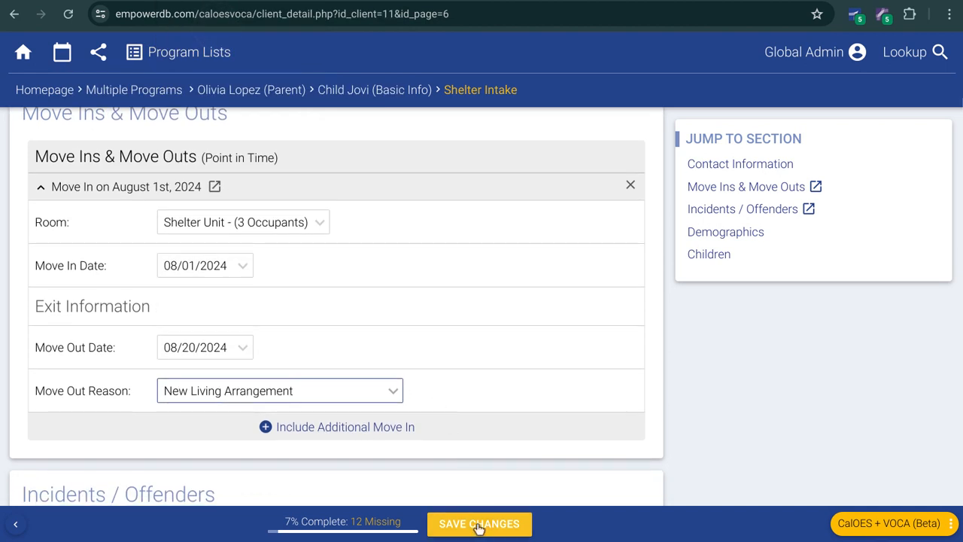
pyautogui.click(478, 524)
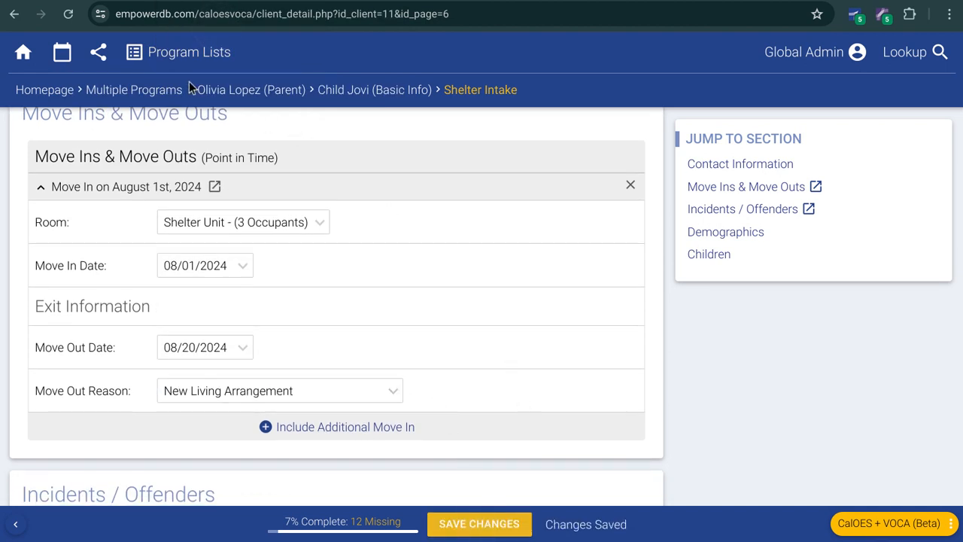
pyautogui.click(112, 168)
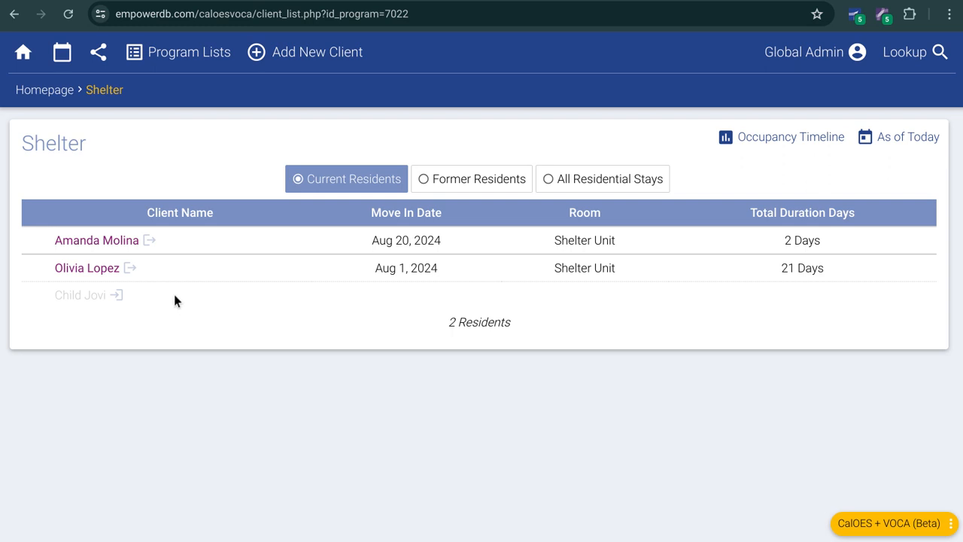
# Step: On the homepage, start an individual activity entry for the child's parent with CalOES DV as the funder
pyautogui.click(52, 91)
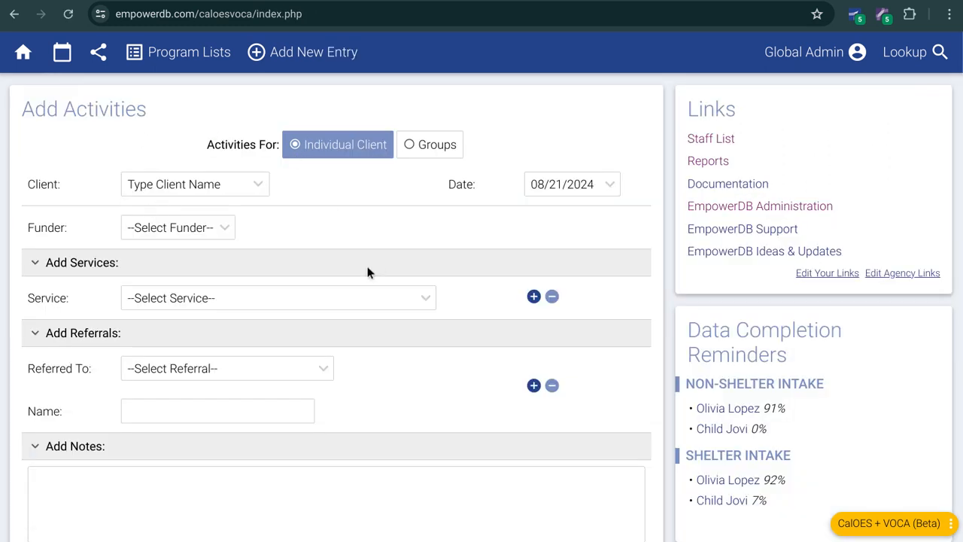
pyautogui.click(207, 191)
pyautogui.write('oli')
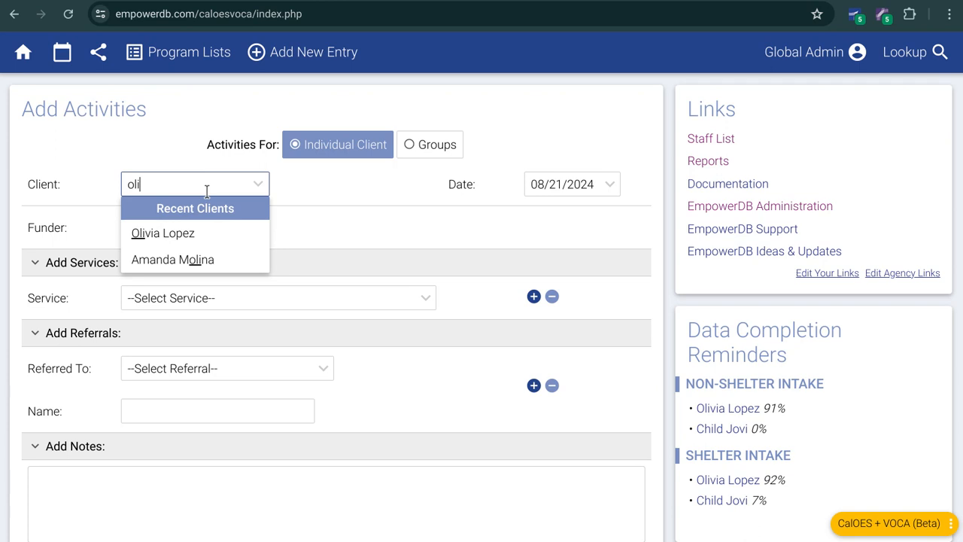
pyautogui.click(192, 235)
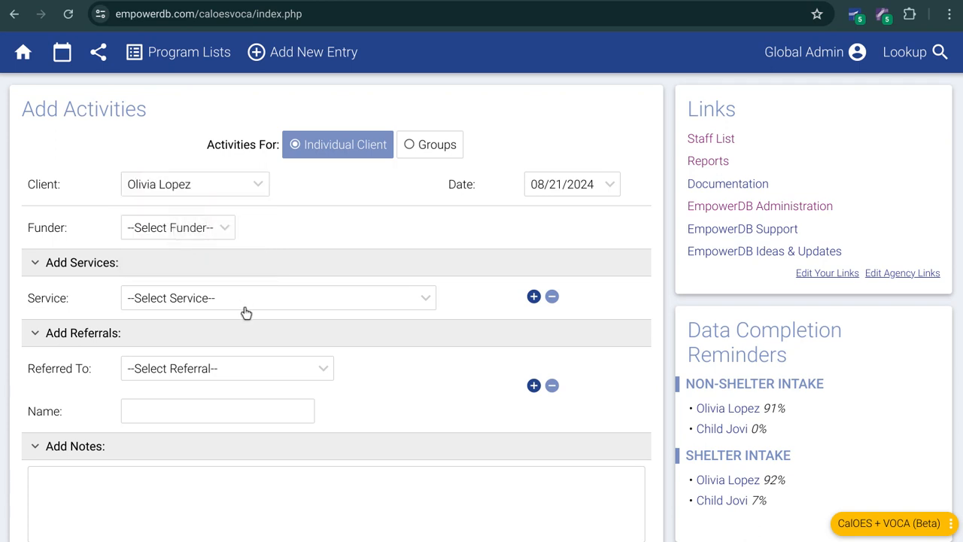
pyautogui.click(181, 236)
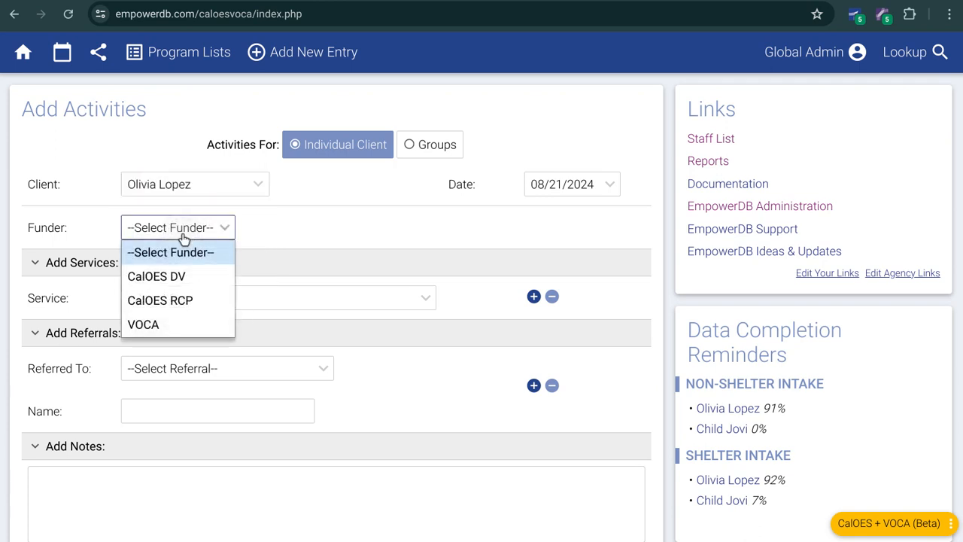
pyautogui.click(185, 278)
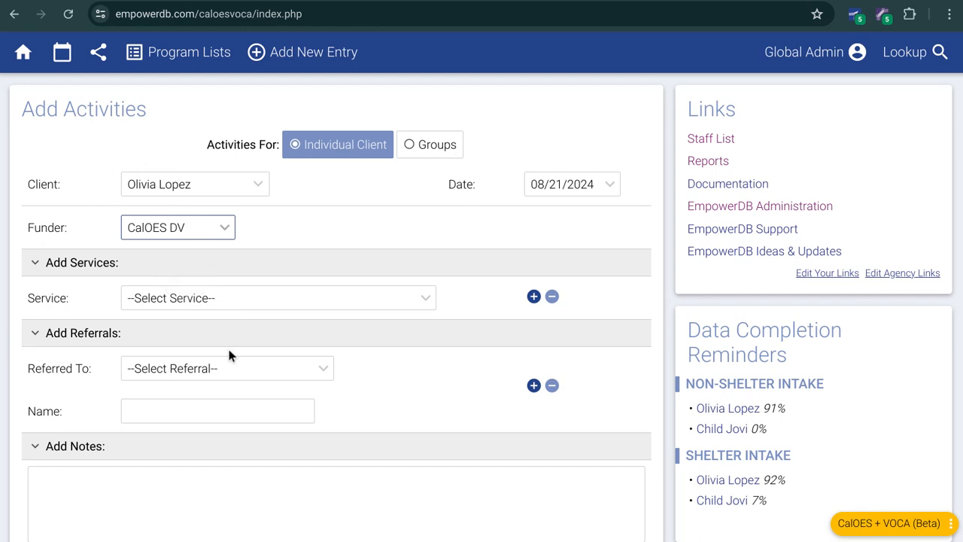
# Step: Add Medical Advocacy and Civil Justice Advocacy as the two services of the activity entry
pyautogui.click(201, 304)
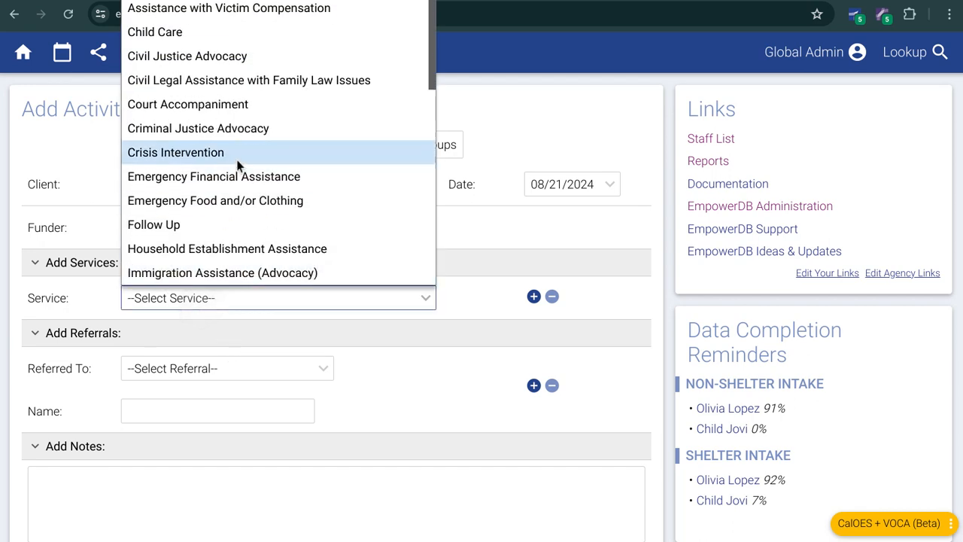
pyautogui.scroll(-3, 238, 166)
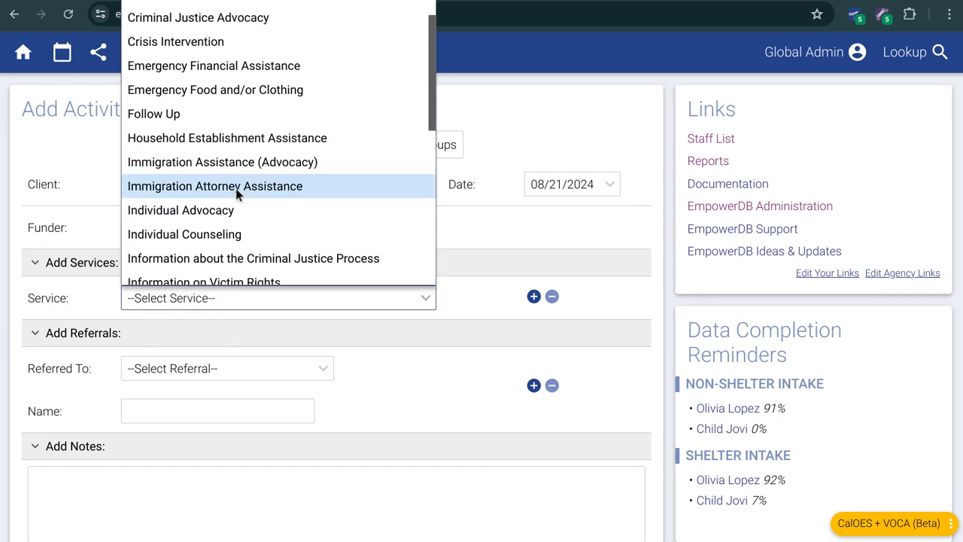
pyautogui.scroll(-4, 236, 187)
pyautogui.click(233, 246)
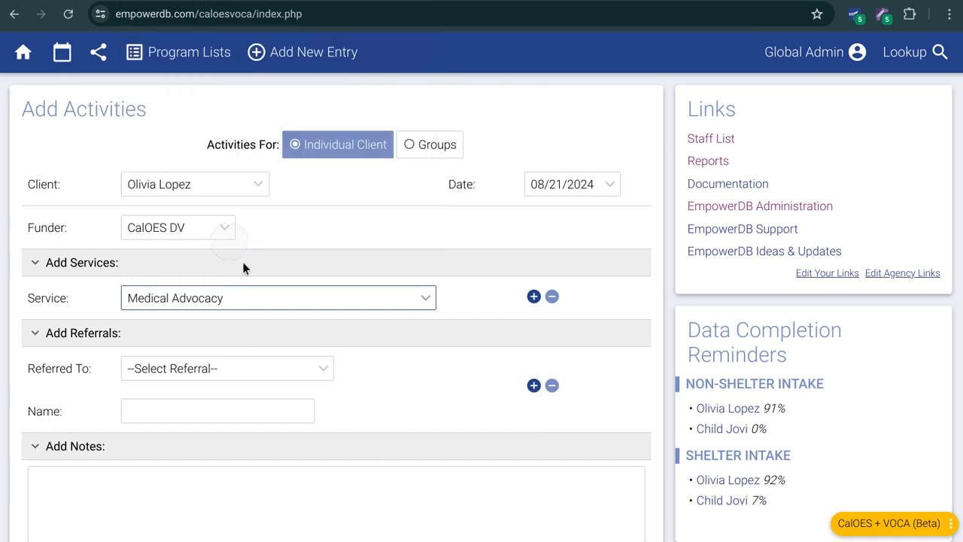
pyautogui.click(534, 298)
pyautogui.click(320, 337)
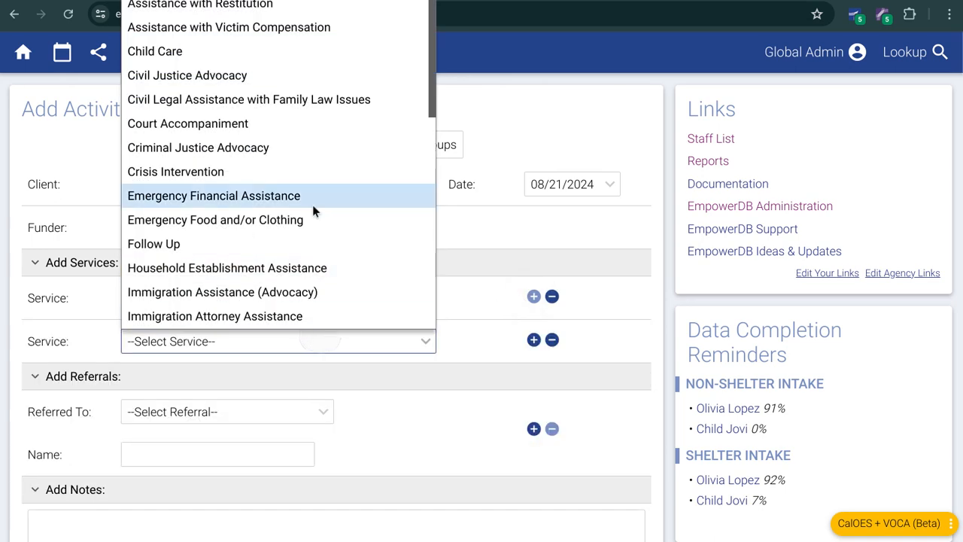
pyautogui.click(233, 81)
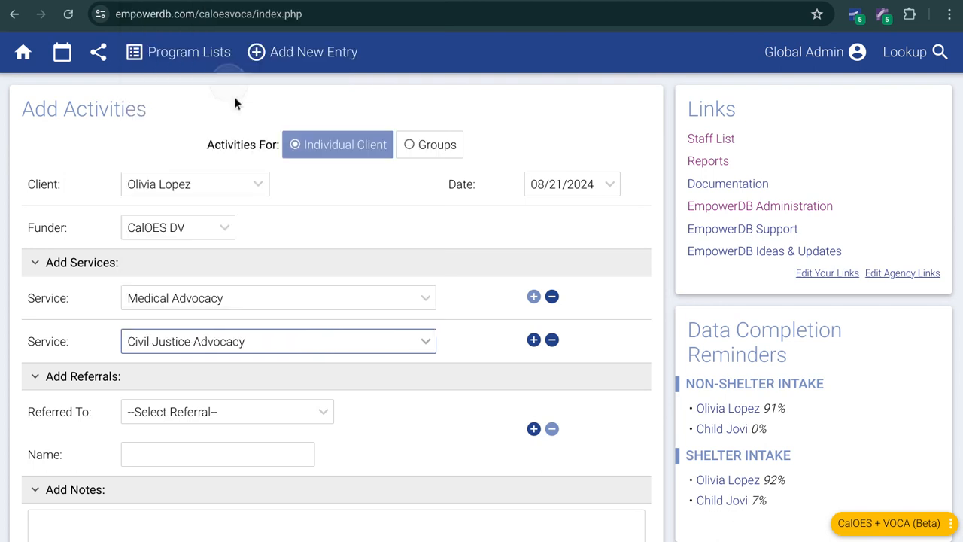
# Step: Add a referral to Other Victim Service Prog with the name ABC Org
pyautogui.scroll(-1, 423, 361)
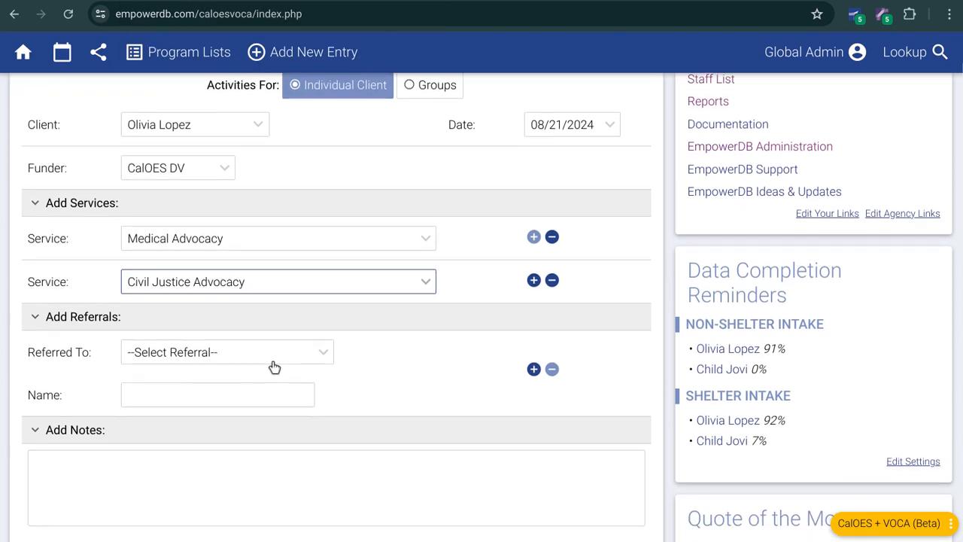
pyautogui.click(244, 352)
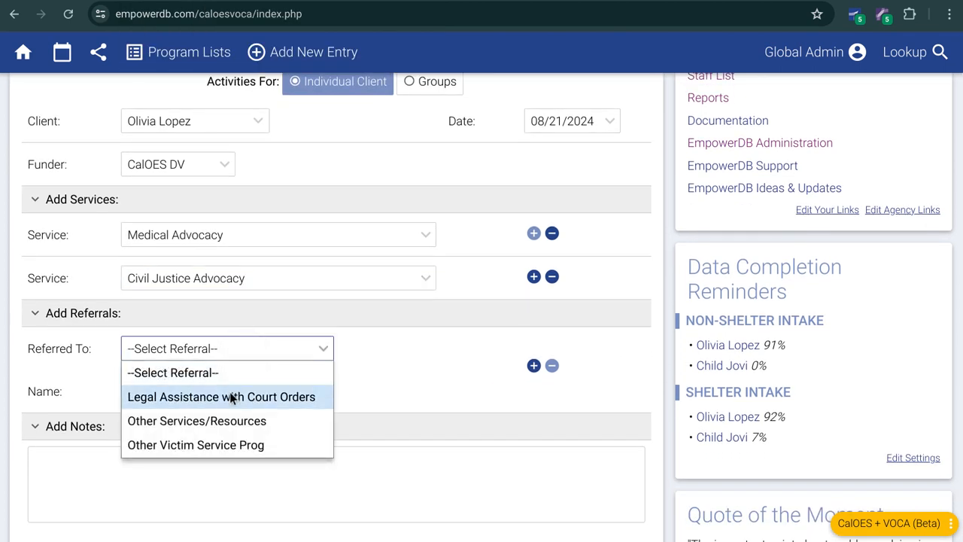
pyautogui.click(232, 443)
pyautogui.click(212, 391)
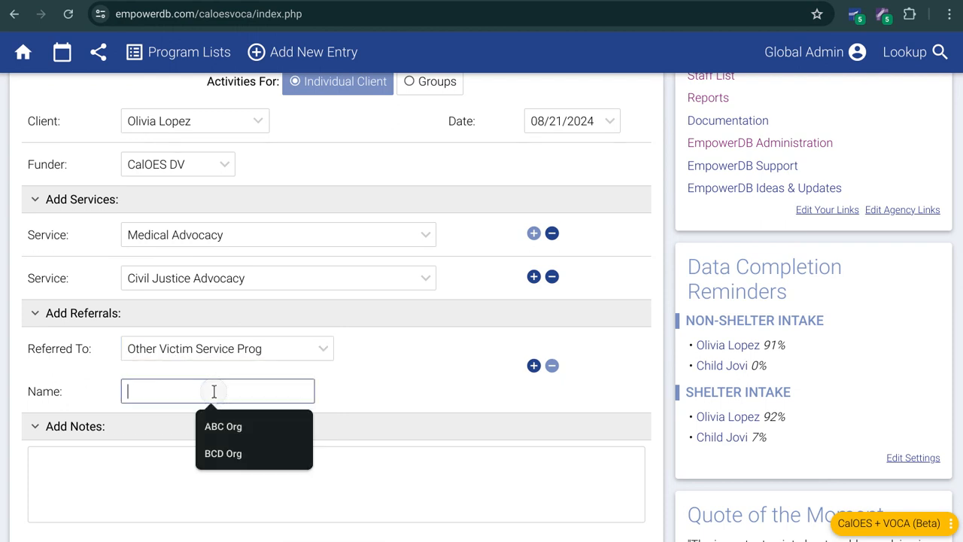
pyautogui.write('ABC Orga')
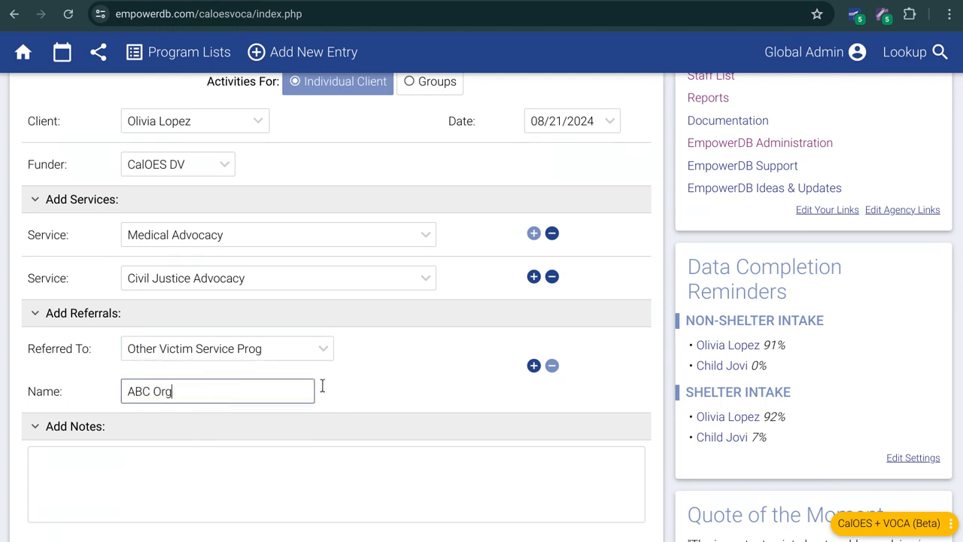
pyautogui.click(408, 406)
# Step: Enter the note "And then put in some notes" and submit the client's activities
pyautogui.scroll(-1, 382, 357)
pyautogui.click(397, 424)
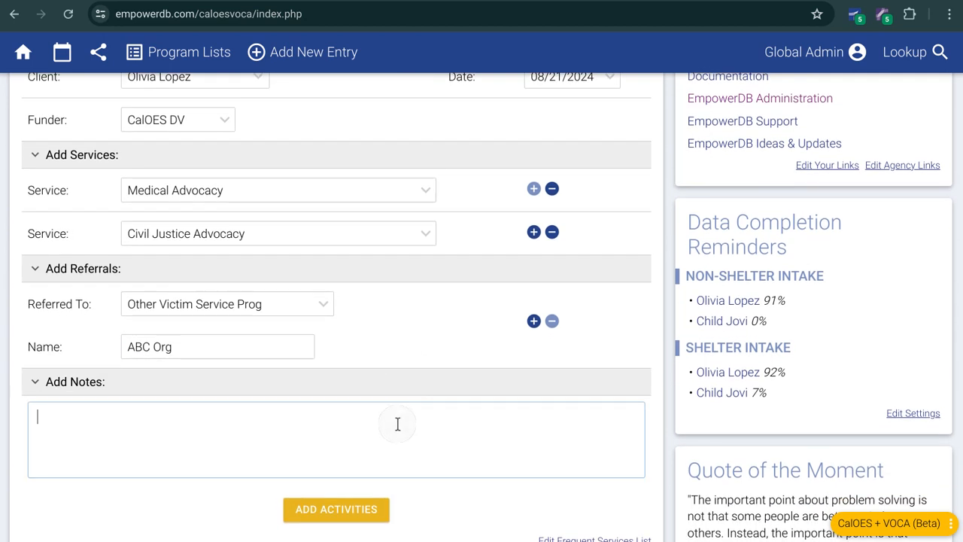
pyautogui.write('And then put in s')
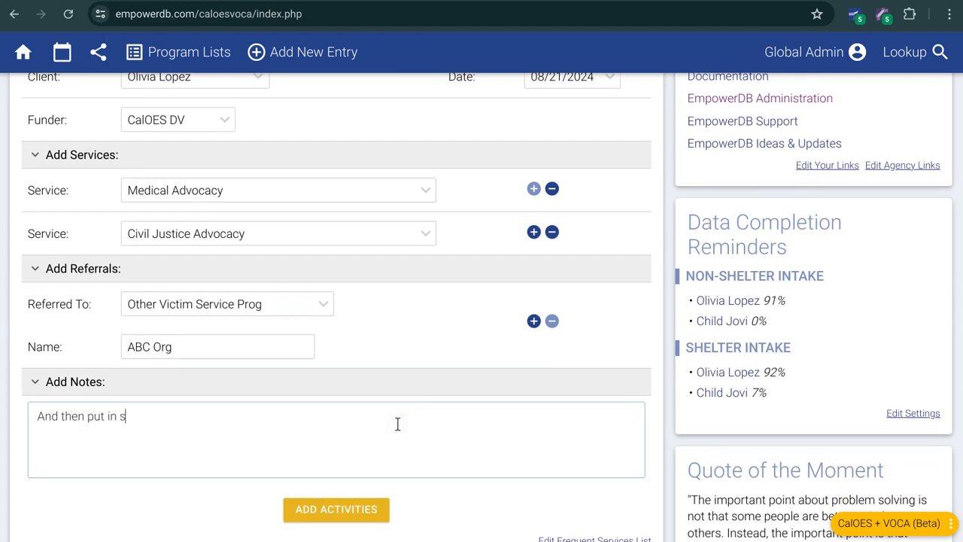
pyautogui.write('ome notes')
pyautogui.scroll(-1, 433, 301)
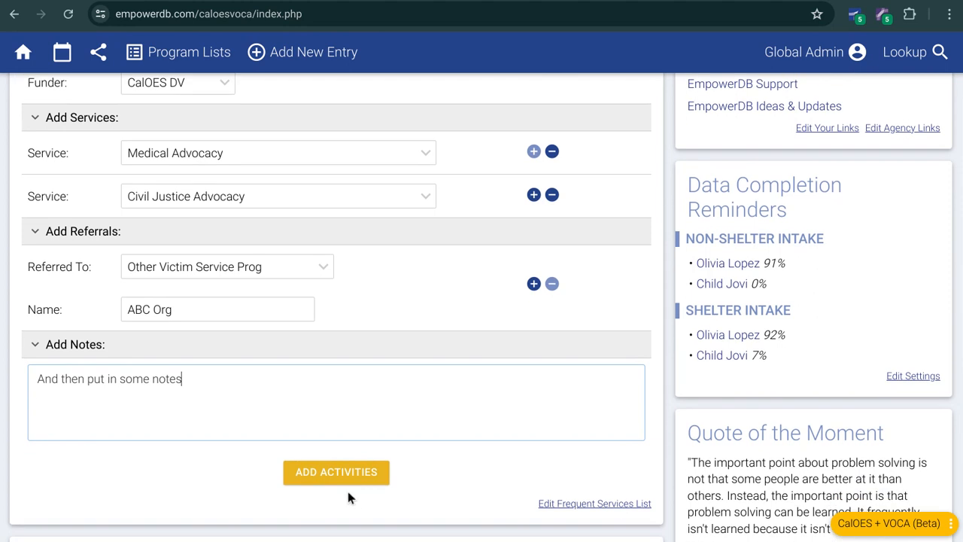
pyautogui.click(354, 474)
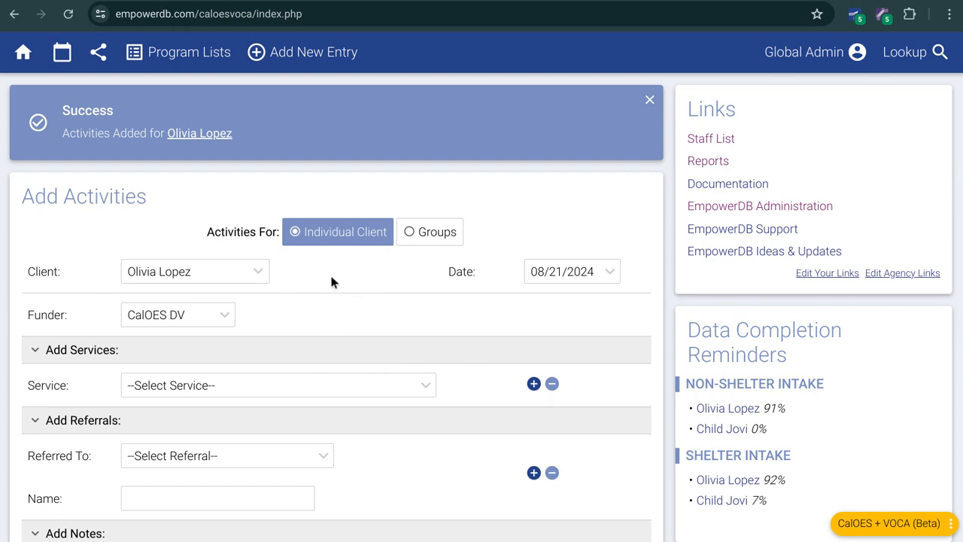
# Step: Look up the child's parent, view the Add New Activities form from the client's record, and close it without an entry
pyautogui.scroll(-1, 421, 451)
pyautogui.scroll(-1, 420, 452)
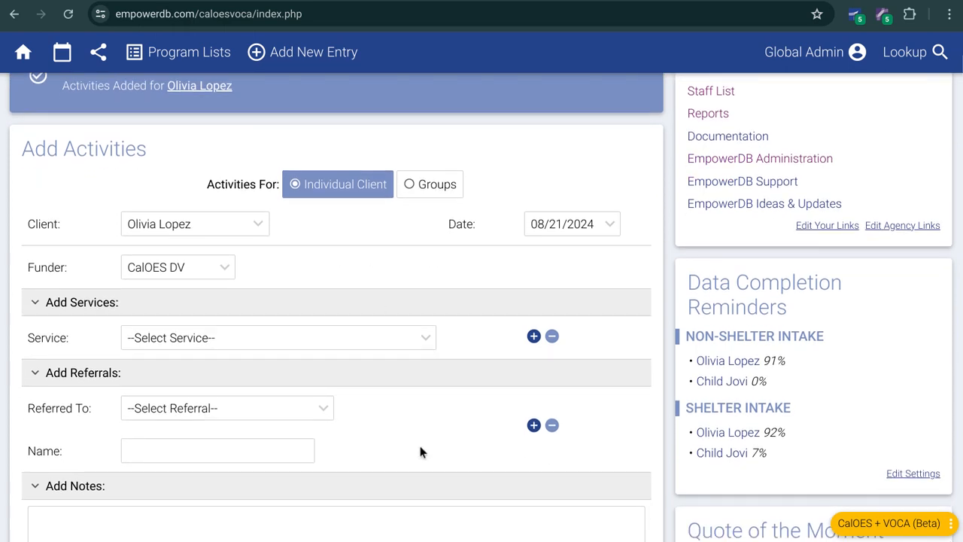
pyautogui.scroll(-1, 418, 455)
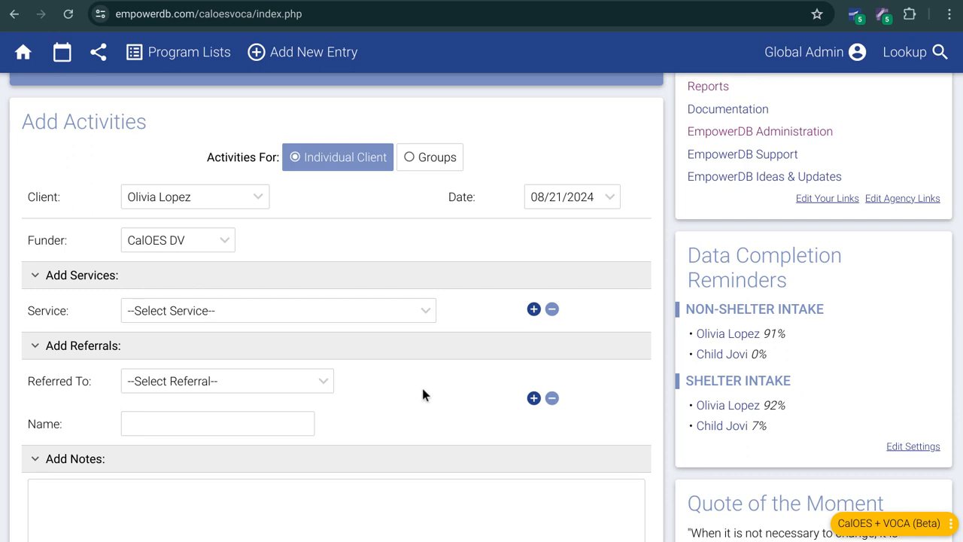
pyautogui.click(901, 63)
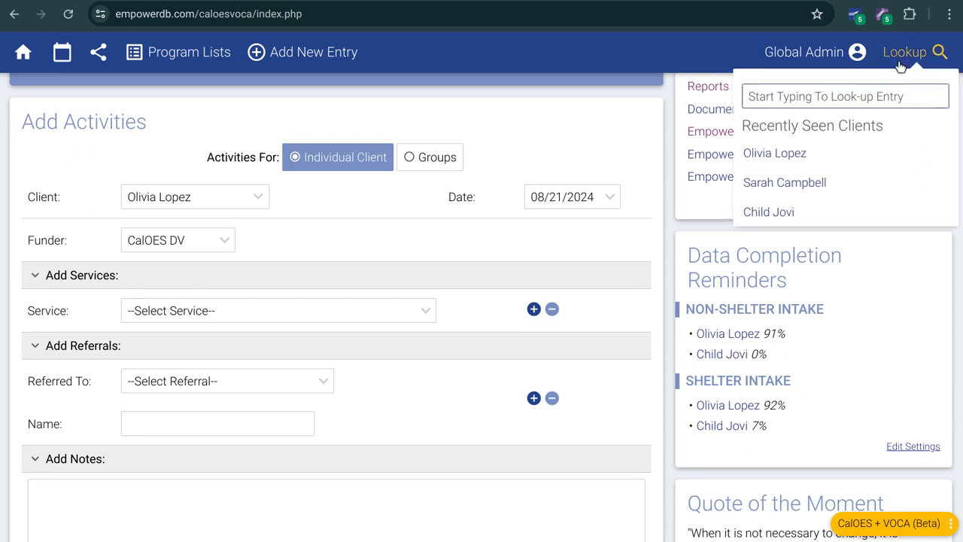
pyautogui.write('oliv')
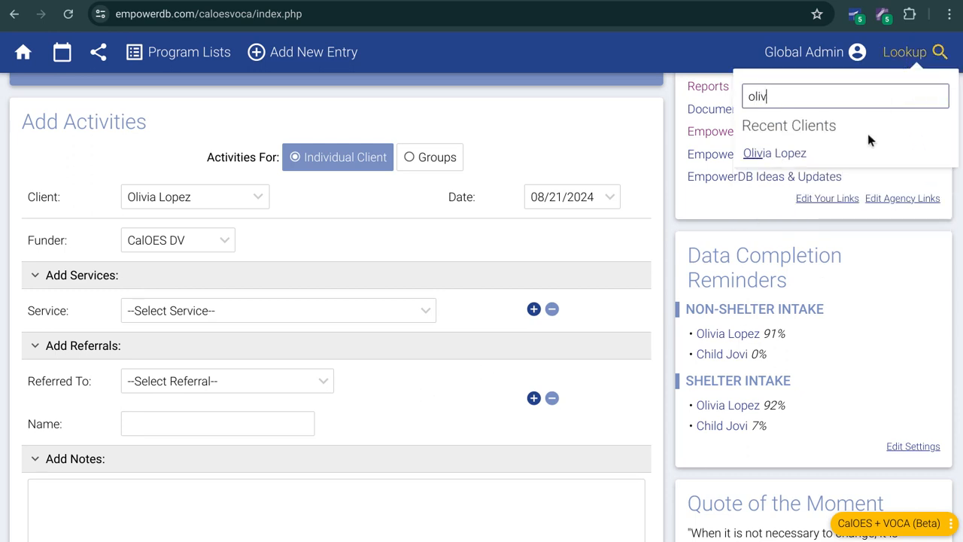
pyautogui.click(845, 153)
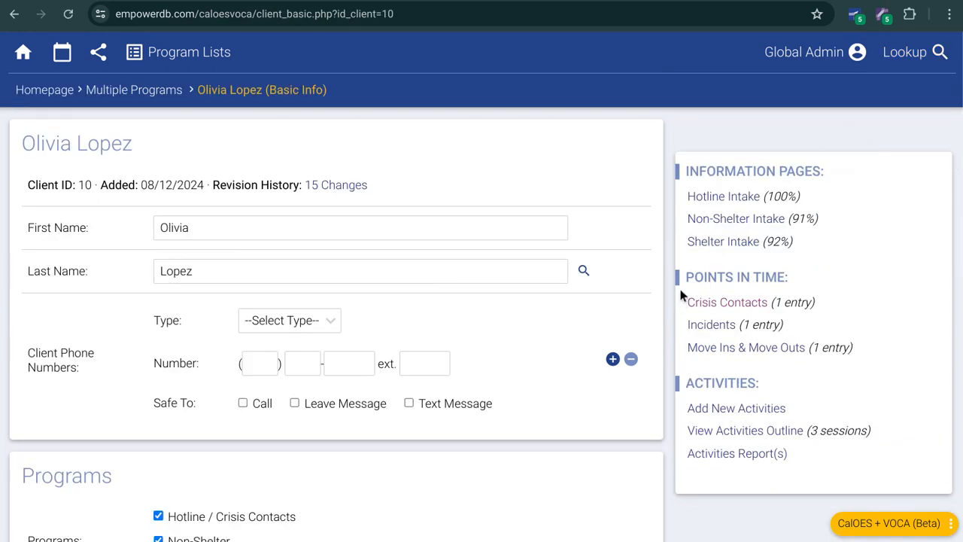
pyautogui.click(715, 410)
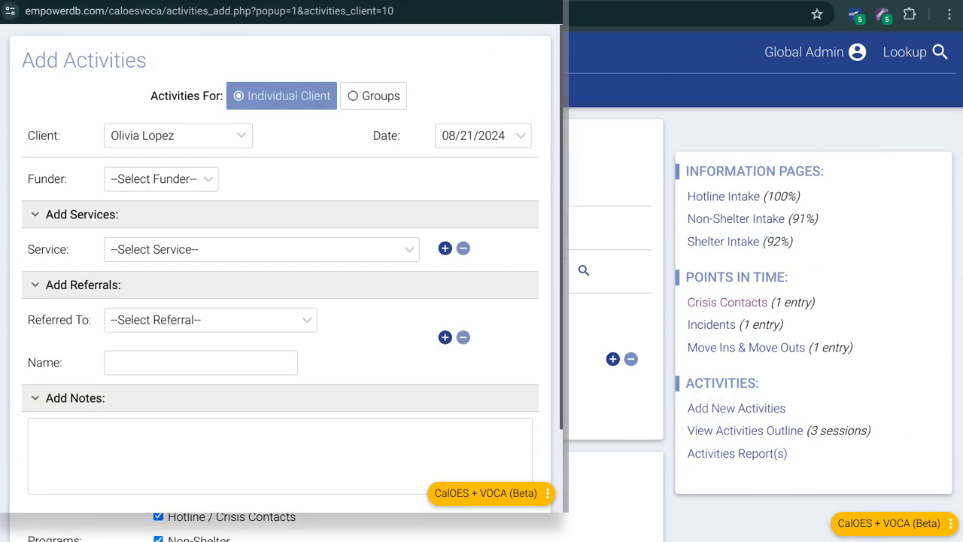
pyautogui.click(553, 1)
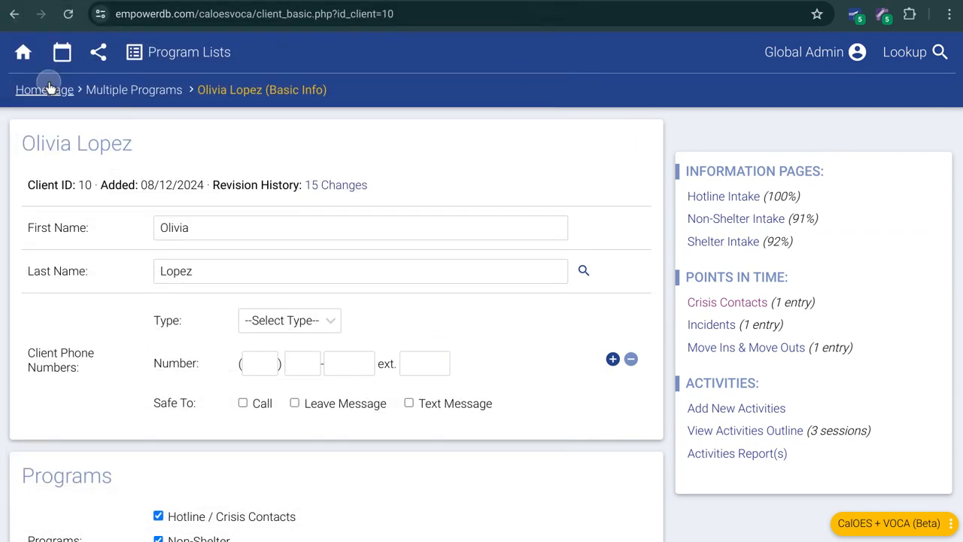
# Step: On the homepage, start a Groups activity entry with VOCA as the funder and Support Group as the group
pyautogui.click(38, 90)
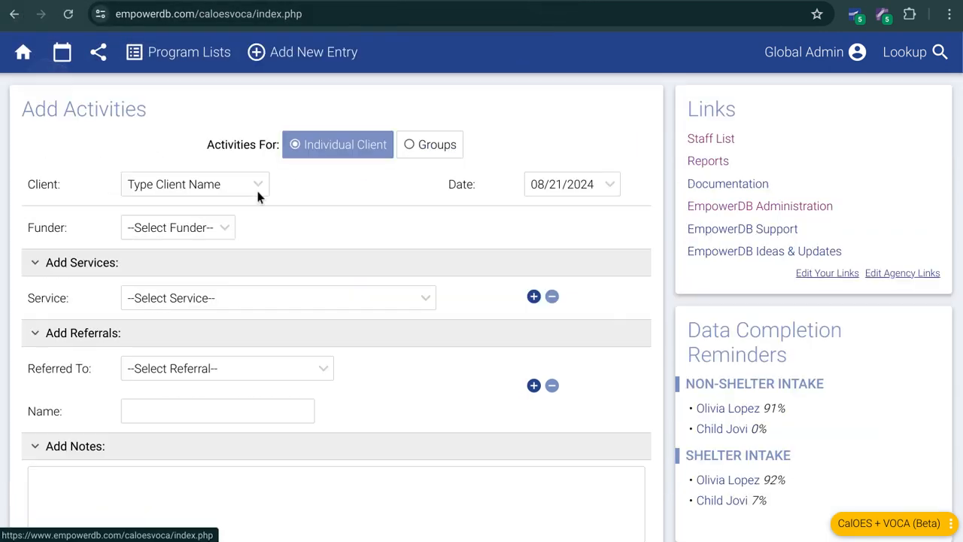
pyautogui.click(434, 151)
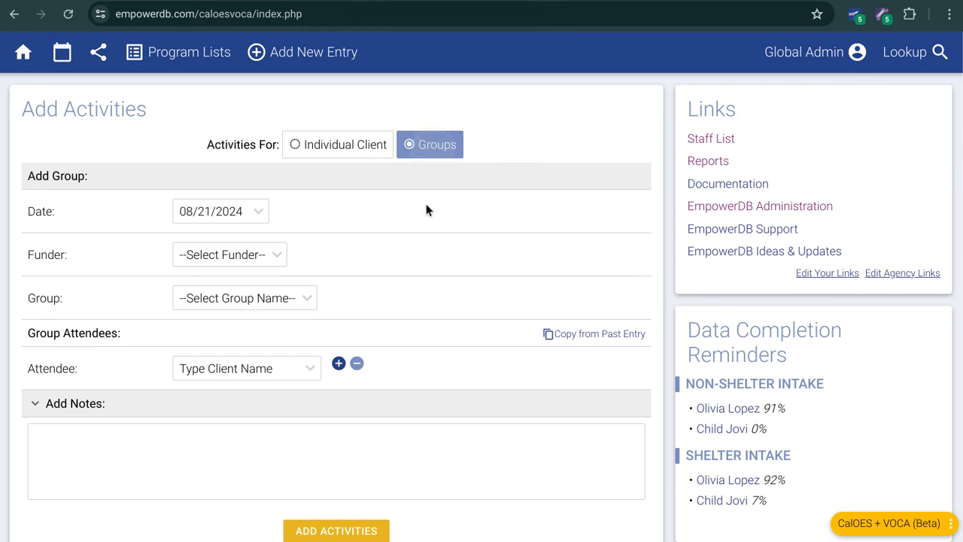
pyautogui.click(228, 260)
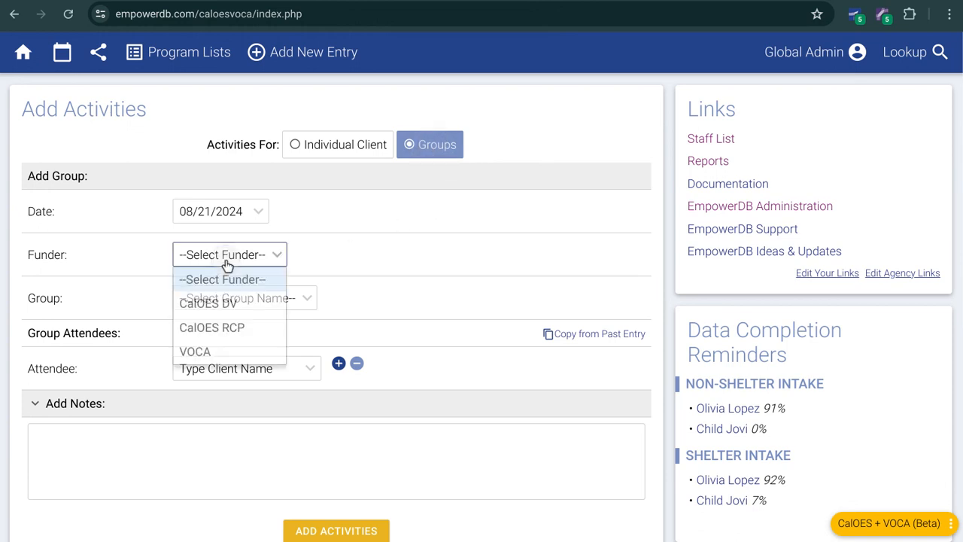
pyautogui.click(218, 349)
pyautogui.click(242, 304)
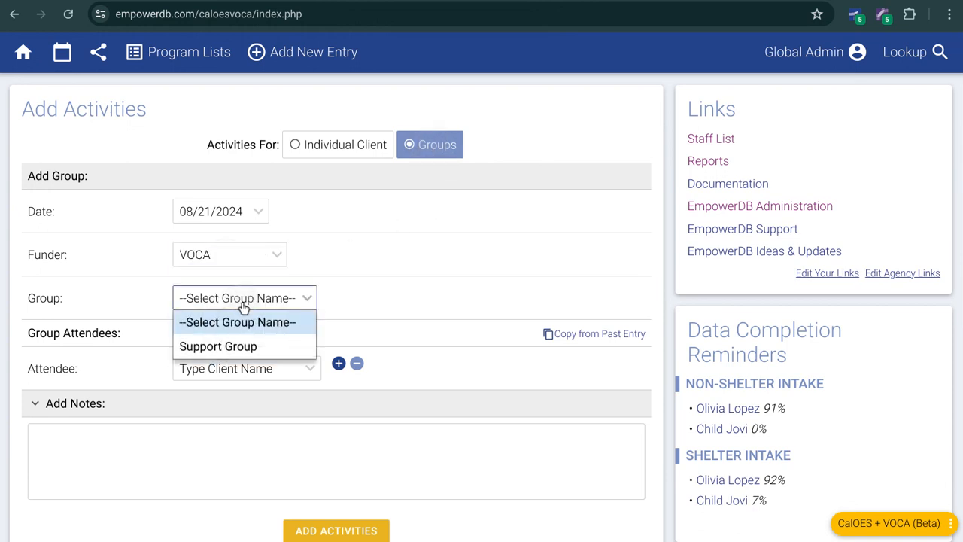
pyautogui.click(233, 347)
# Step: Find a recent client by first name and set them as the first attendee of the support group
pyautogui.click(262, 362)
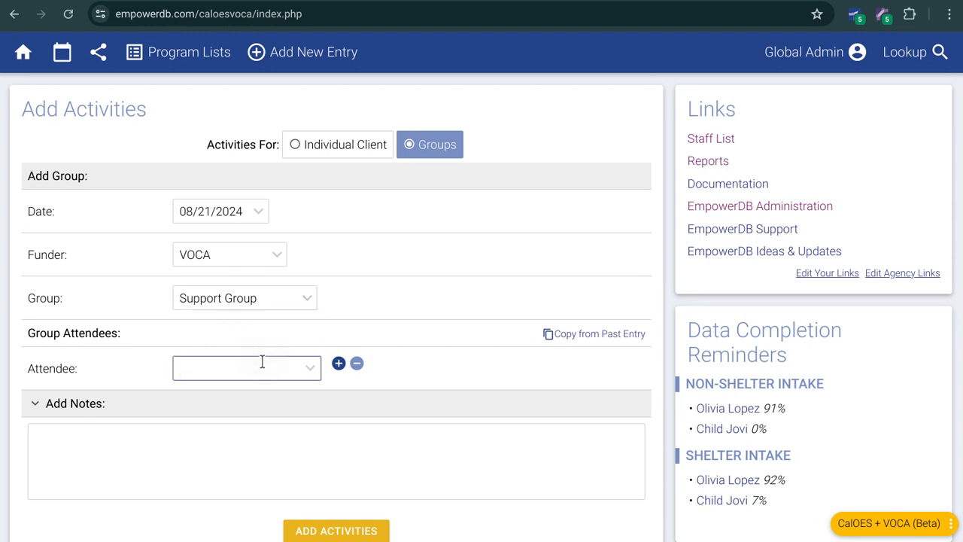
pyautogui.write('ama')
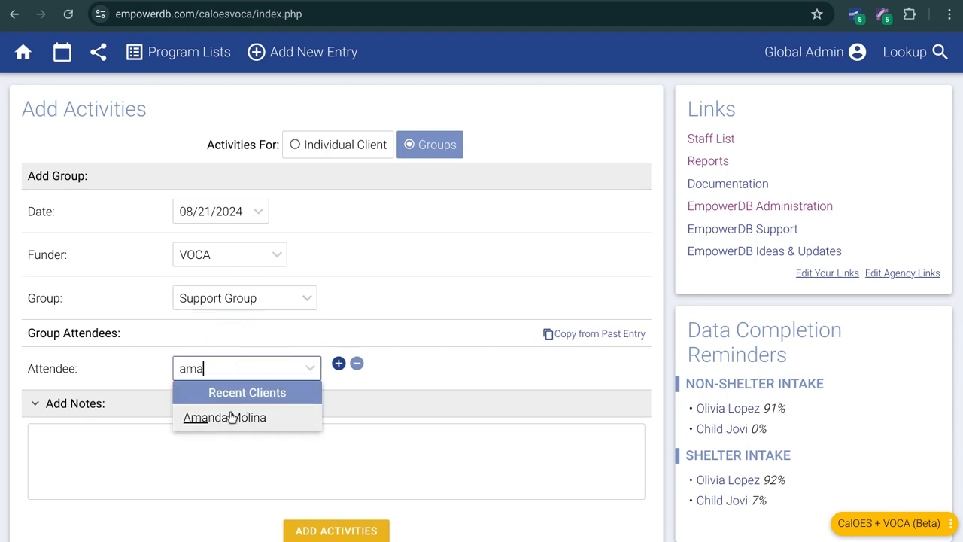
pyautogui.click(231, 417)
pyautogui.click(339, 363)
pyautogui.click(227, 408)
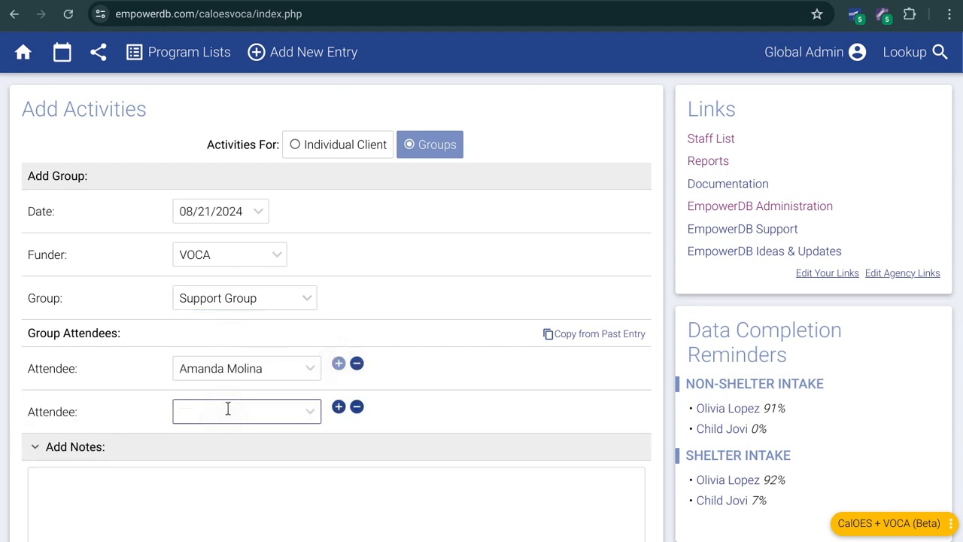
pyautogui.write('oliv')
pyautogui.click(257, 457)
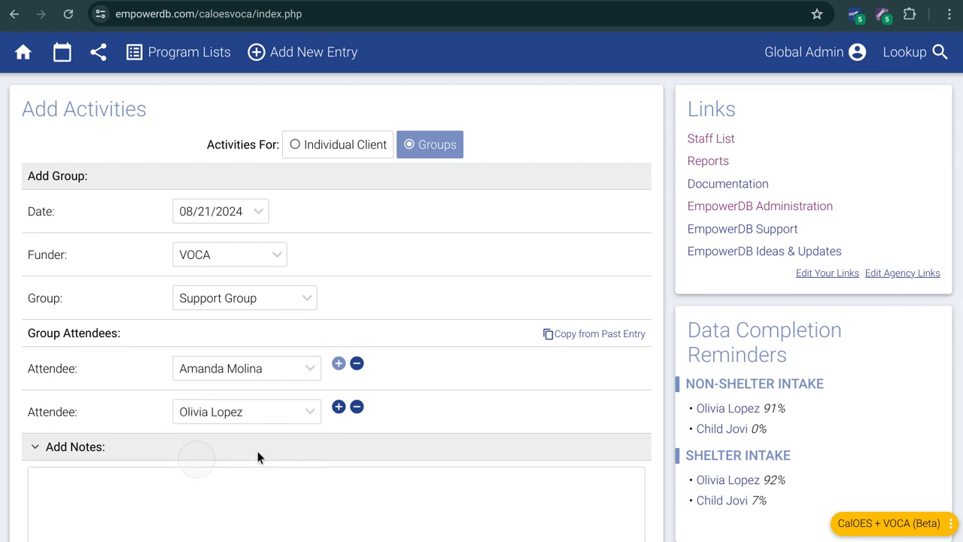
pyautogui.click(357, 407)
# Step: Add a second attendee row to the support group and assign the child's parent to it
pyautogui.click(339, 364)
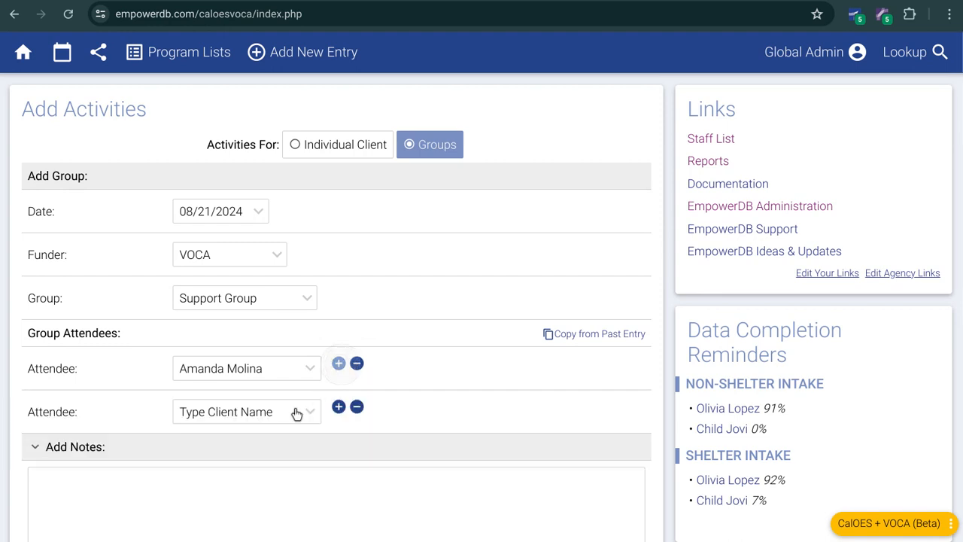
pyautogui.click(283, 414)
pyautogui.write('oliv')
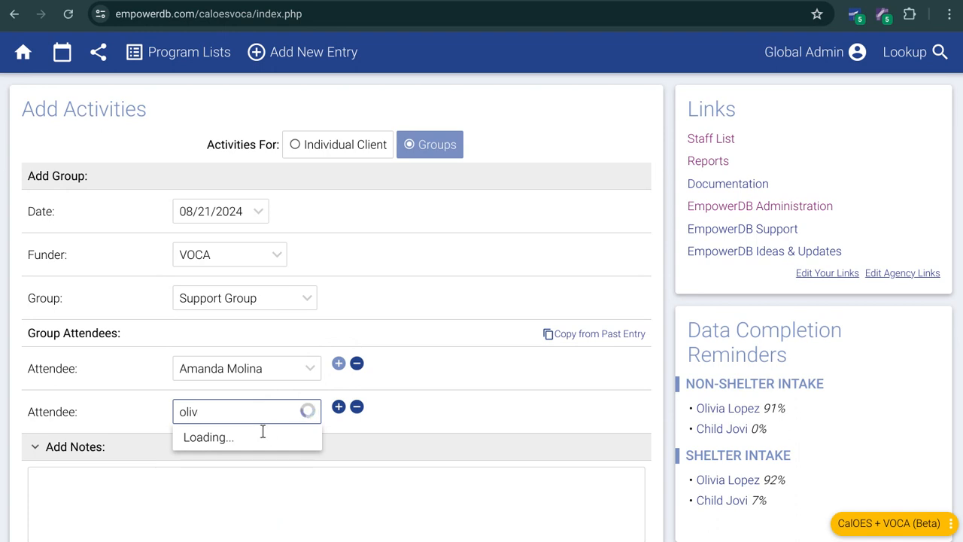
pyautogui.click(241, 458)
# Step: Add a third attendee by searching for the parent's last name, and submit the group activities with the notes left empty
pyautogui.click(338, 407)
pyautogui.click(219, 456)
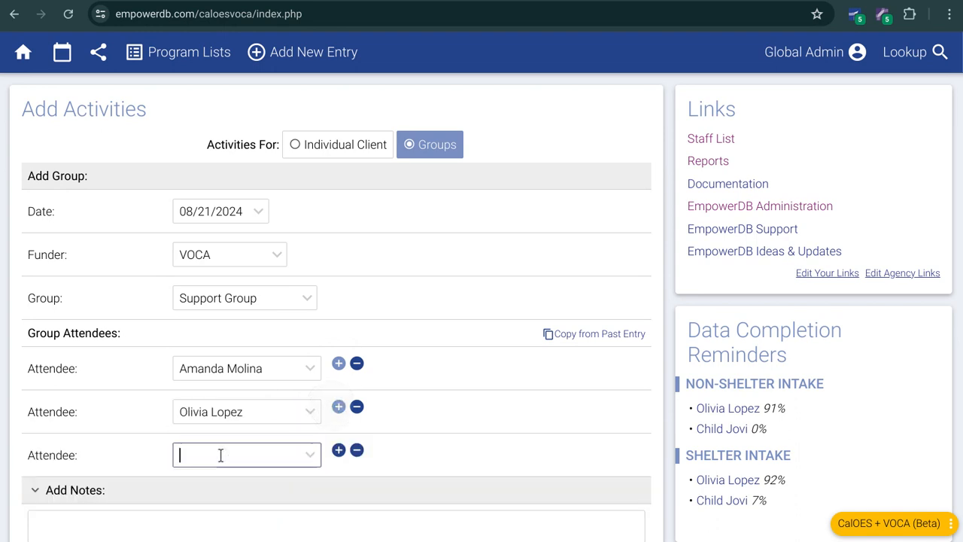
pyautogui.write('lop')
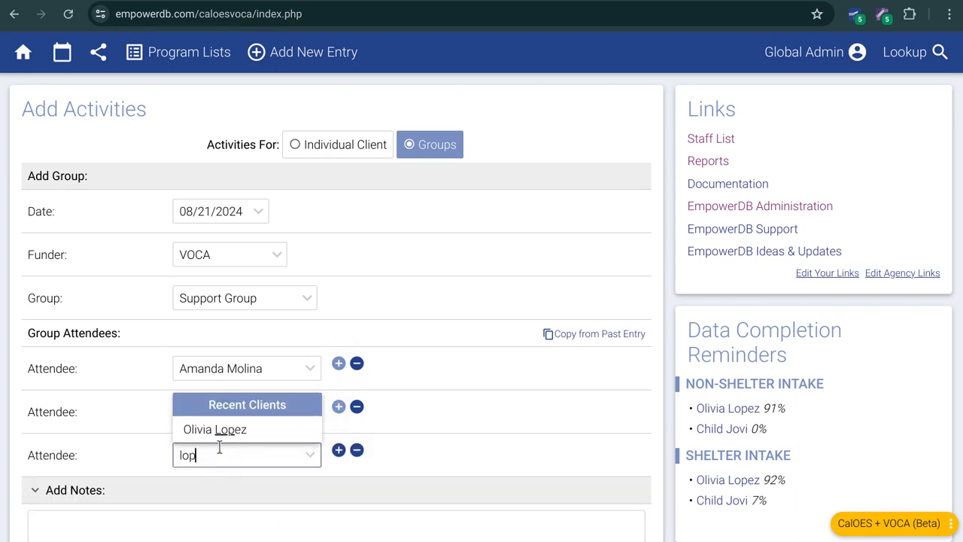
pyautogui.click(219, 430)
pyautogui.scroll(-1, 219, 391)
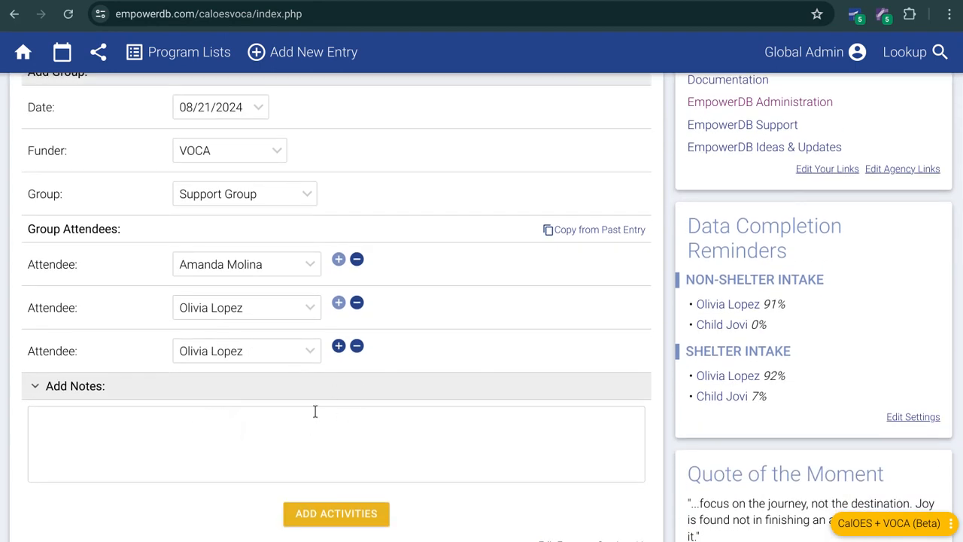
pyautogui.click(376, 488)
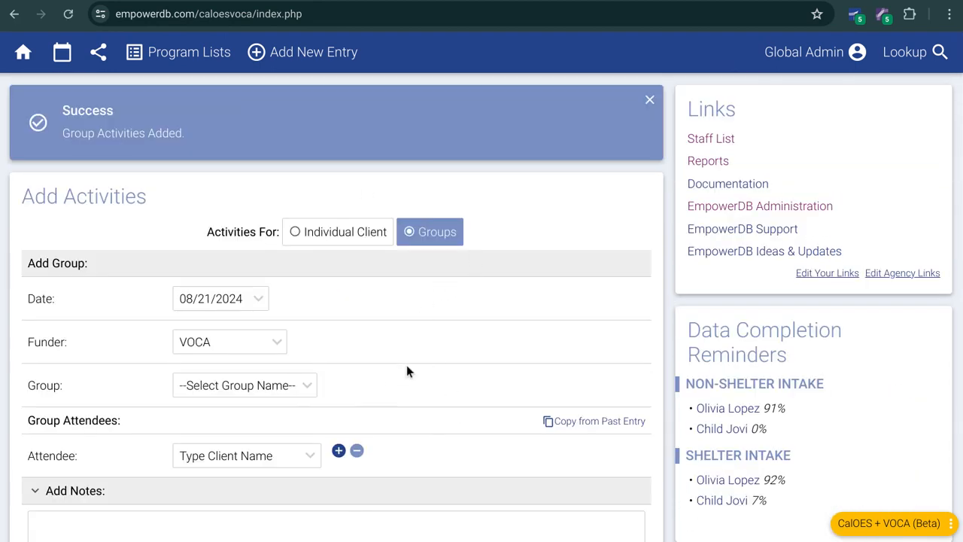
# Step: Open the Activities Calendar for August 2024 and review the entries recorded on Aug 12, 14 and 21
pyautogui.click(62, 54)
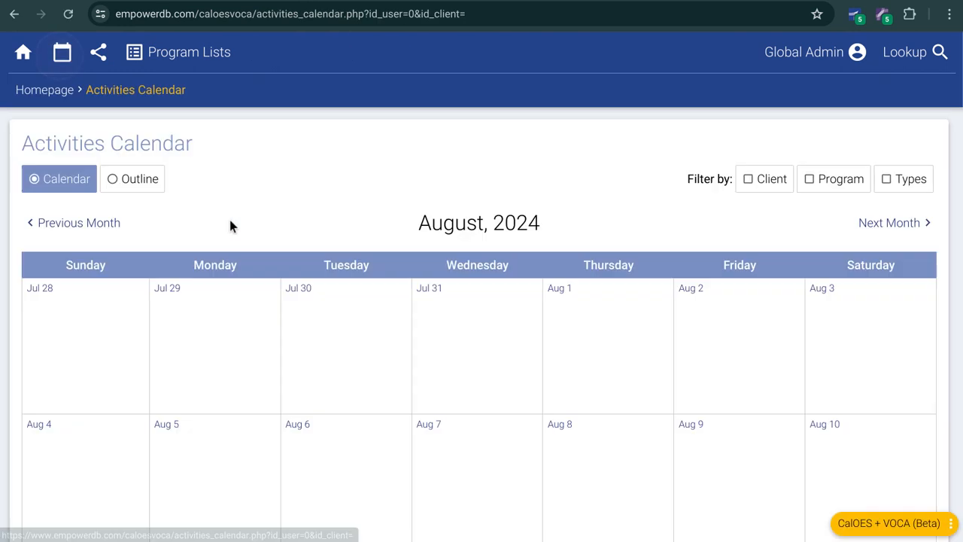
pyautogui.scroll(-5, 347, 241)
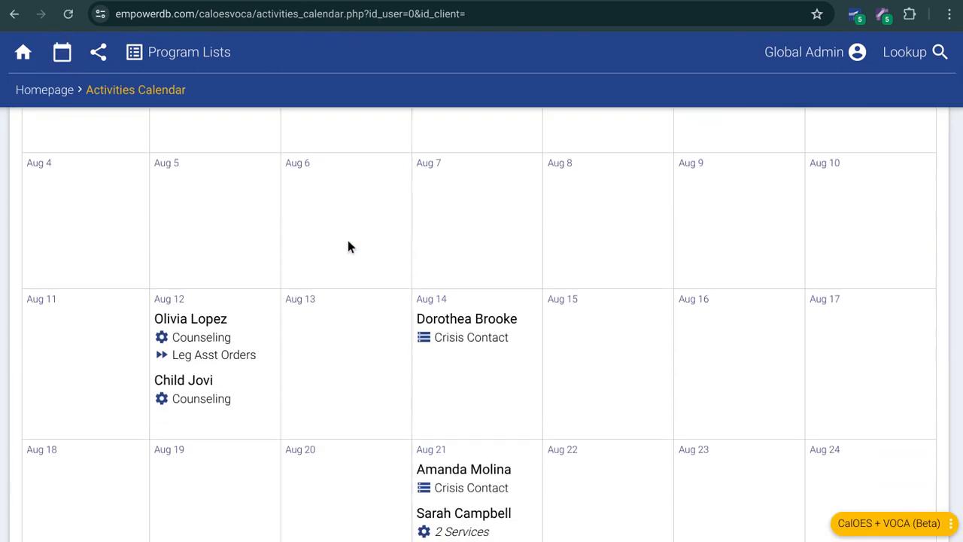
pyautogui.scroll(-1, 348, 241)
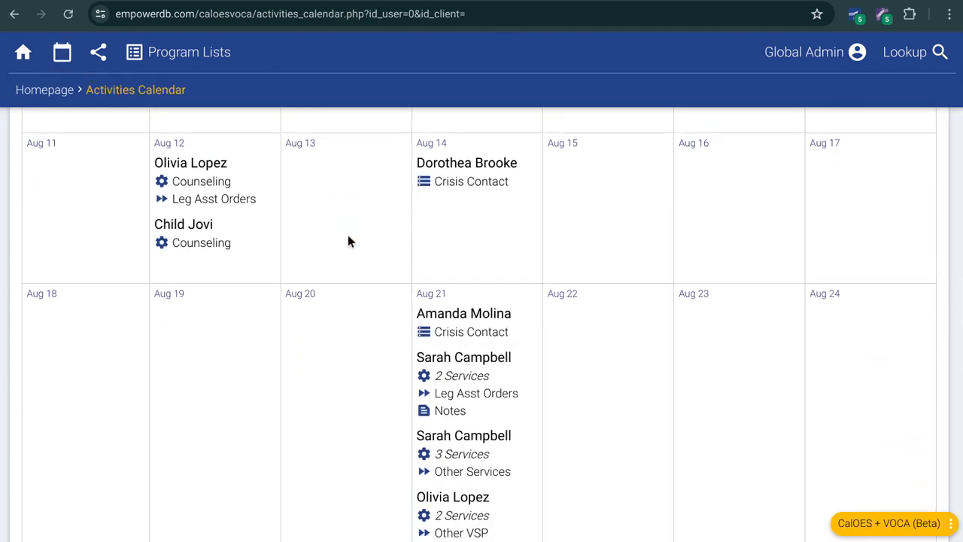
pyautogui.scroll(-1, 347, 240)
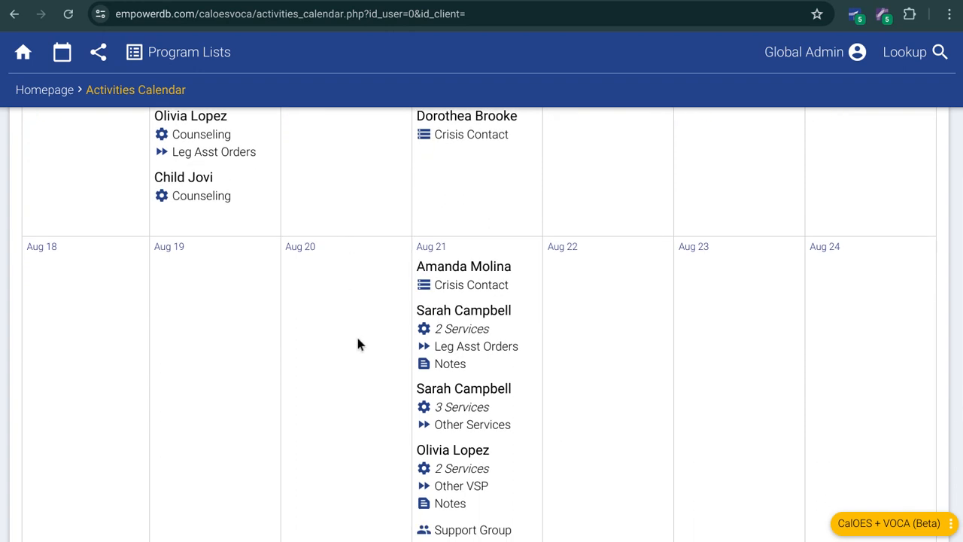
pyautogui.scroll(-1, 315, 335)
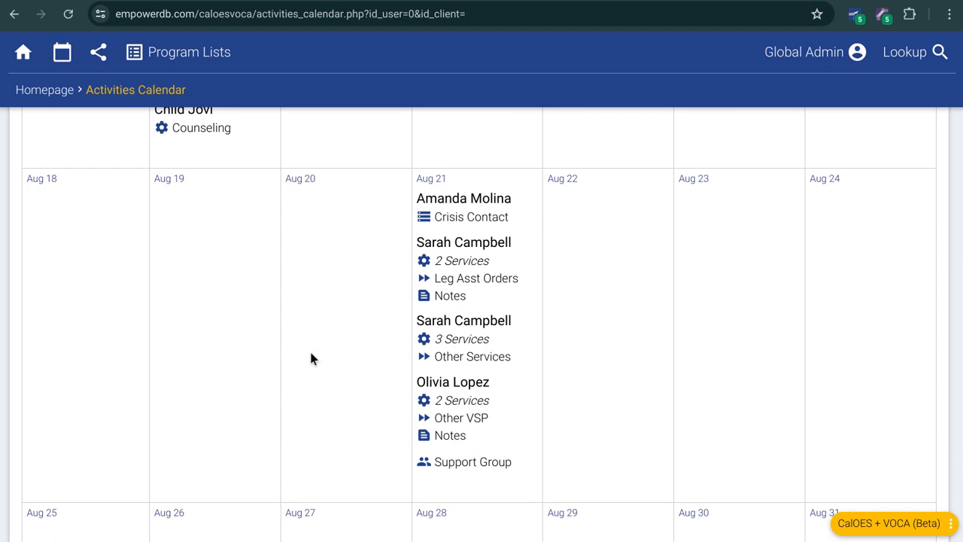
pyautogui.scroll(7, 311, 359)
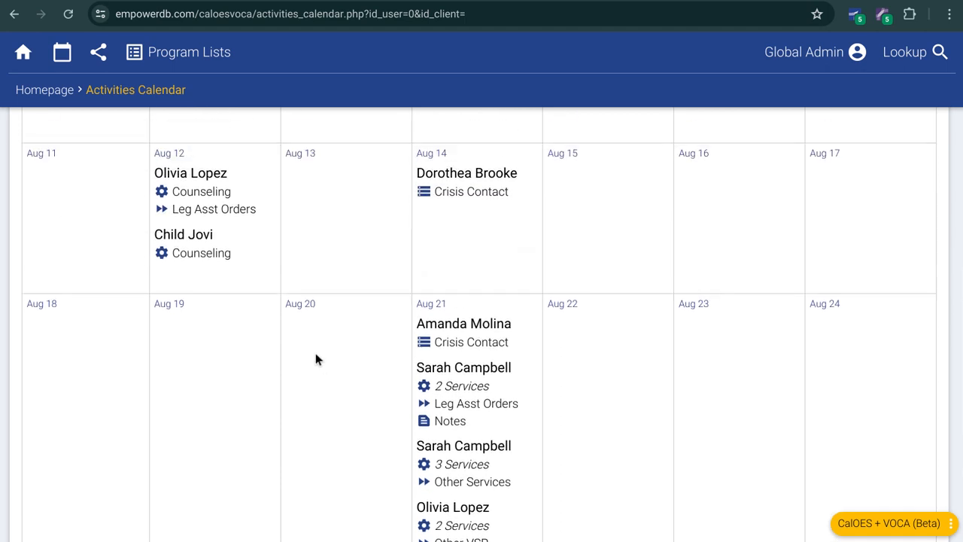
# Step: Return to the homepage and open the CalOES DV Report for Q4, July - September 2024
pyautogui.click(66, 94)
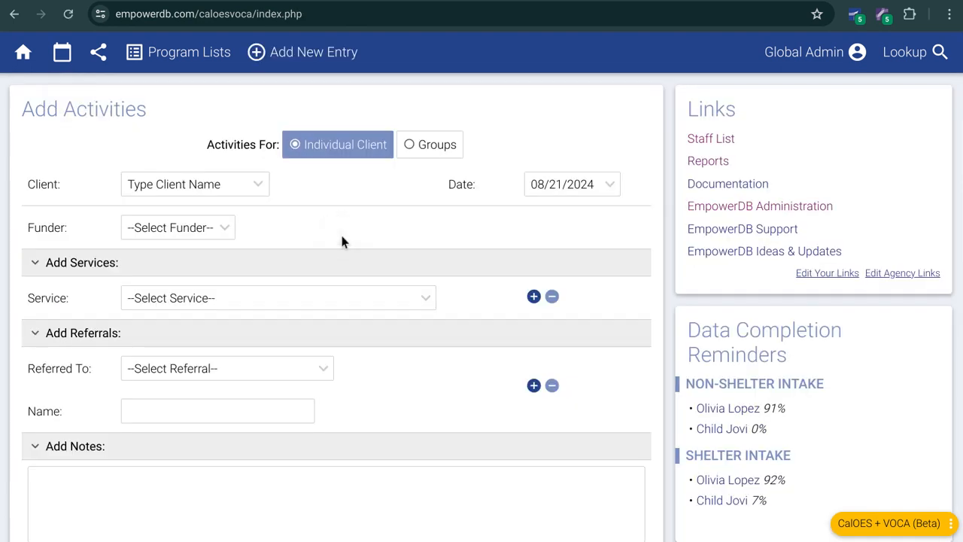
pyautogui.click(708, 162)
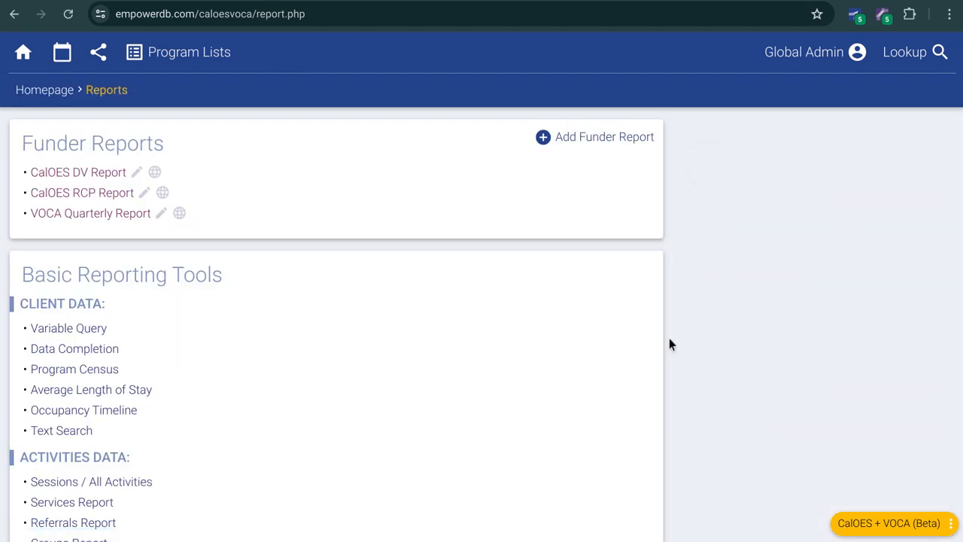
pyautogui.click(91, 178)
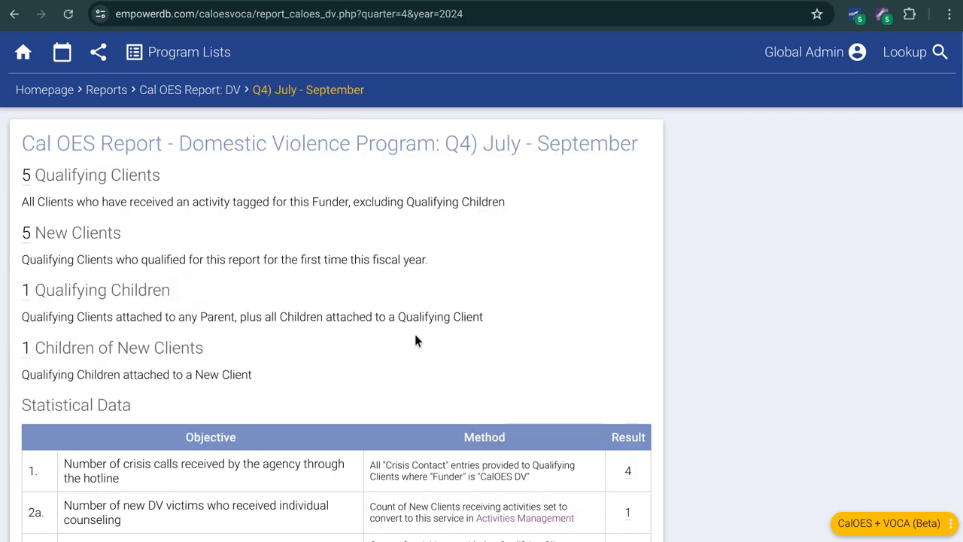
# Step: Examine the list of Qualifying Clients behind the report's count and the Statistical Data objectives, methods and results
pyautogui.scroll(-1, 522, 315)
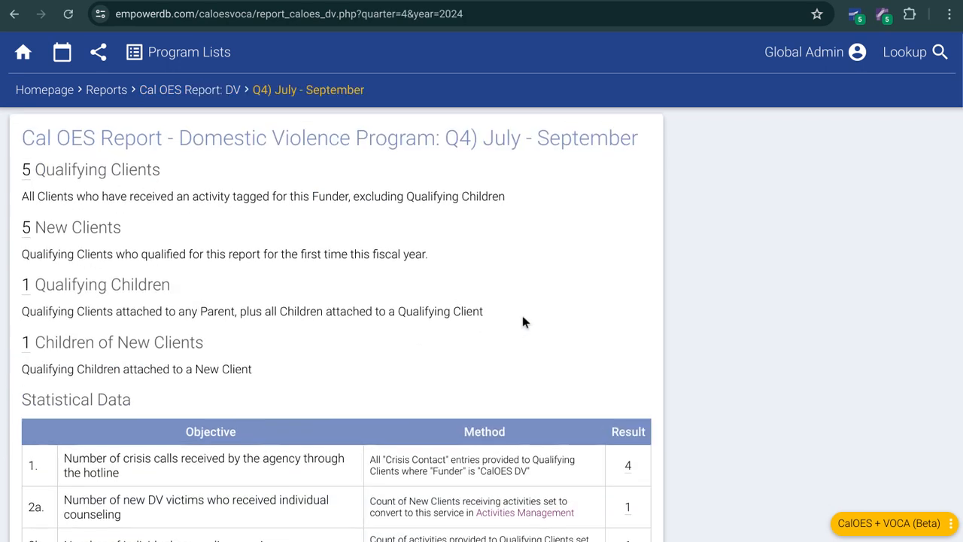
pyautogui.scroll(1, 522, 313)
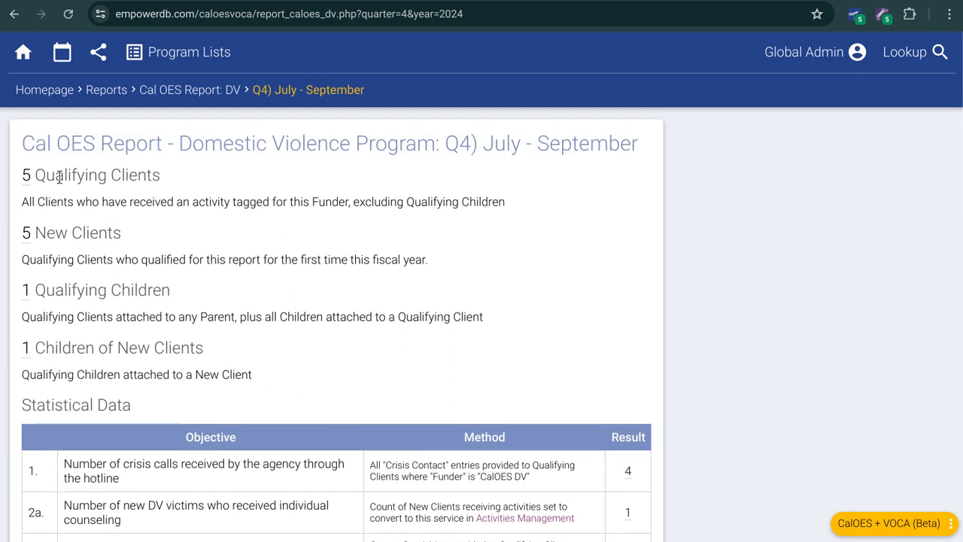
pyautogui.click(27, 175)
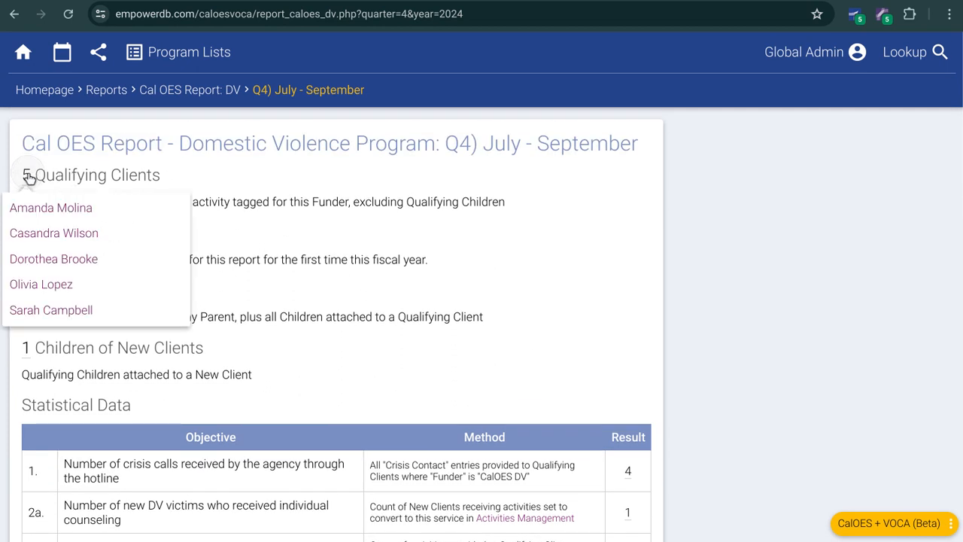
pyautogui.click(217, 200)
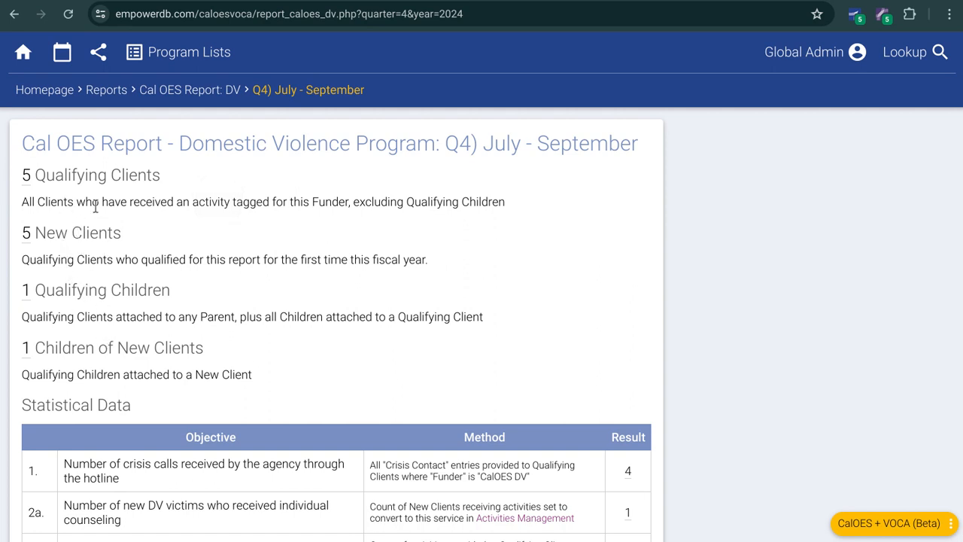
pyautogui.scroll(-3, 344, 293)
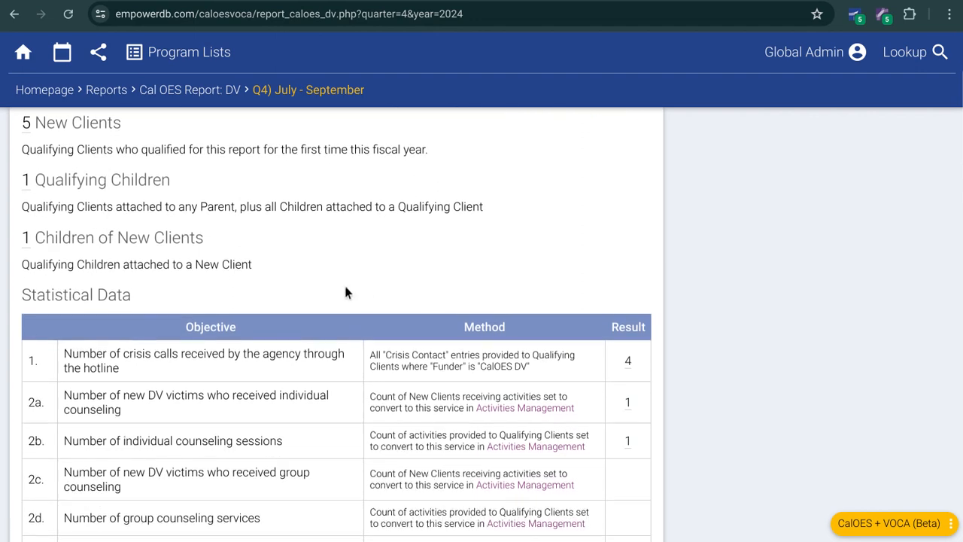
# Step: Read through the DV report's Statistical Data rows and inspect the client breakdown behind the Total number of bed nights result
pyautogui.scroll(-1, 380, 293)
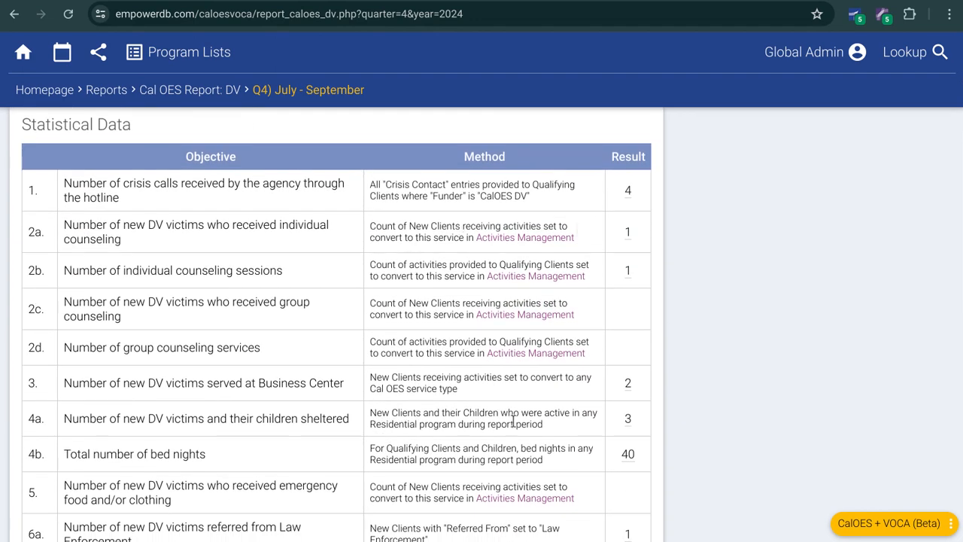
pyautogui.scroll(-1, 321, 337)
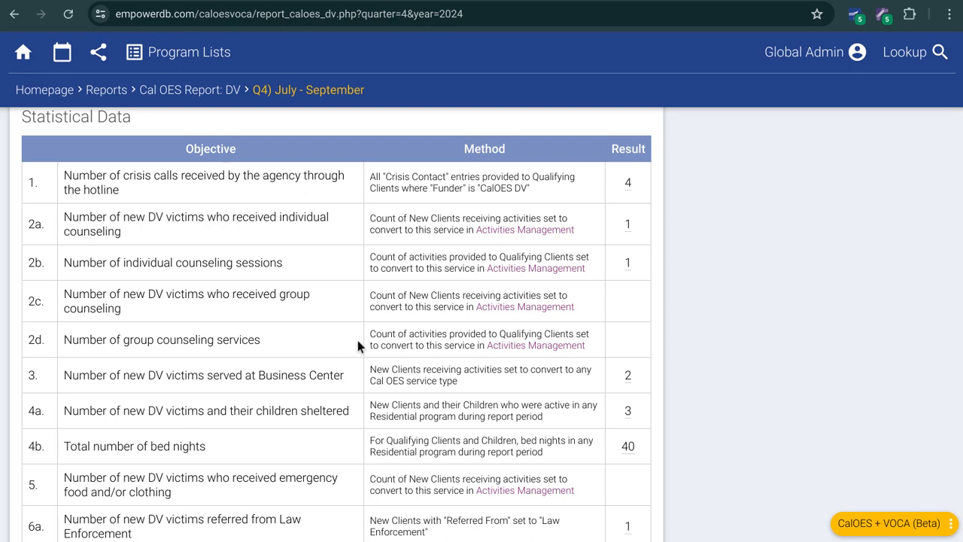
pyautogui.scroll(-1, 602, 413)
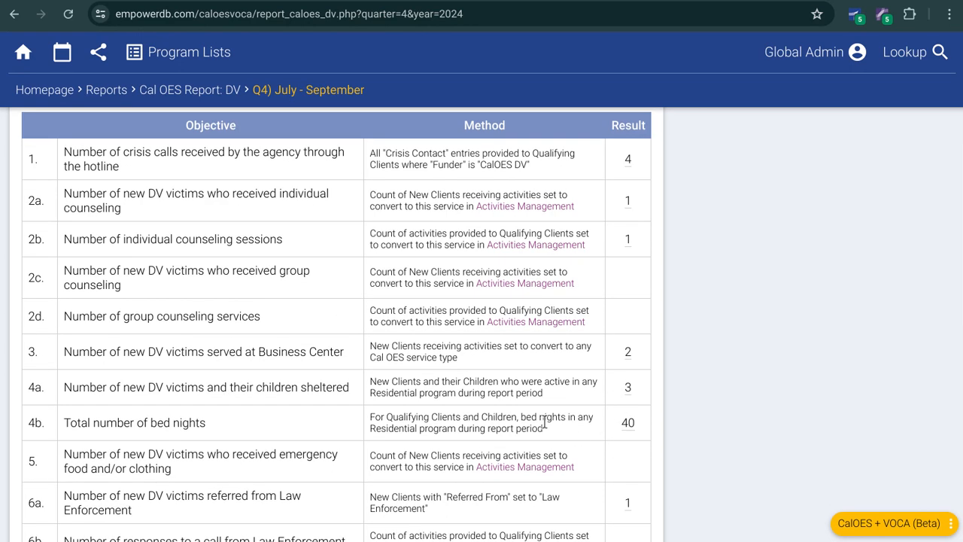
pyautogui.click(627, 425)
pyautogui.scroll(-3, 752, 331)
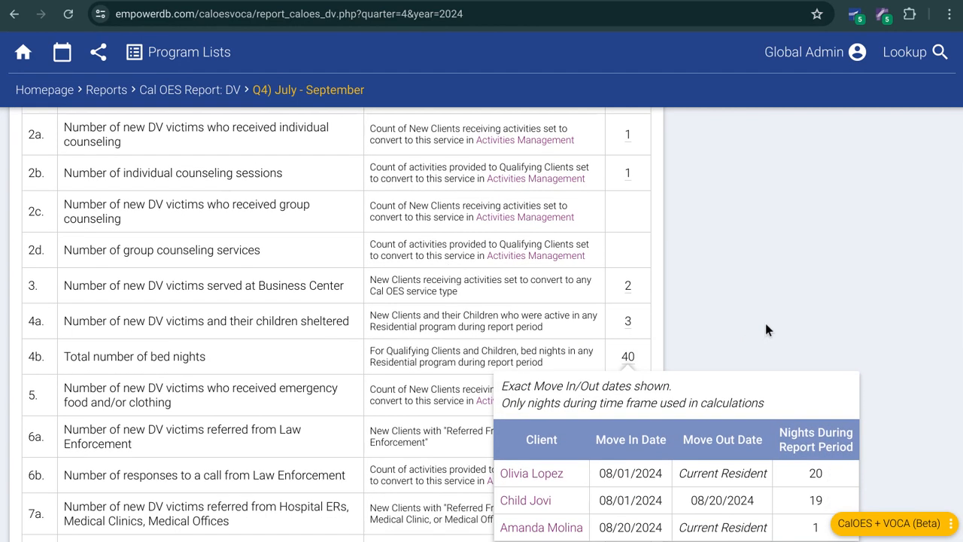
pyautogui.scroll(-1, 753, 305)
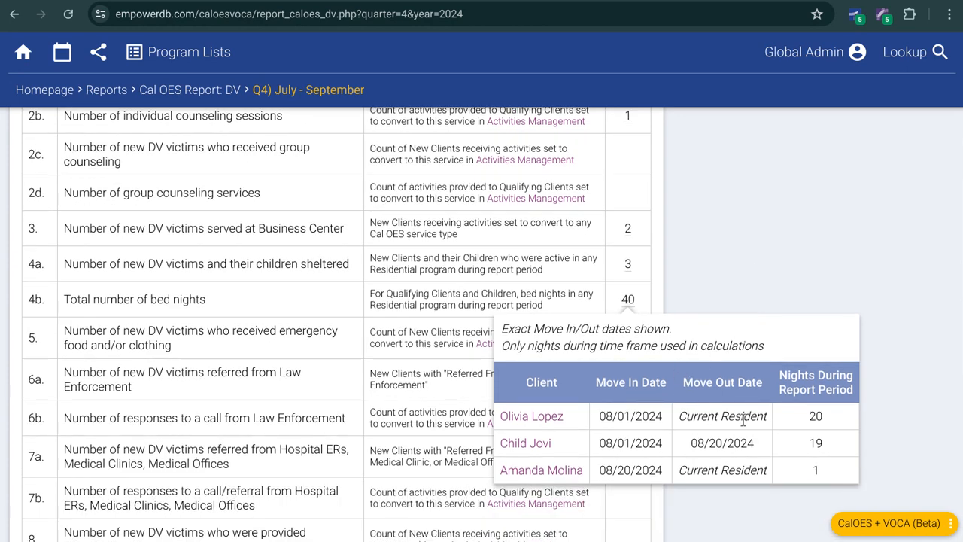
pyautogui.click(700, 271)
# Step: Highlight the method text for Total number of bed nights, and review the remaining Statistical Data objectives through row 14
pyautogui.scroll(3, 558, 388)
pyautogui.moveTo(558, 391); pyautogui.dragTo(379, 386)
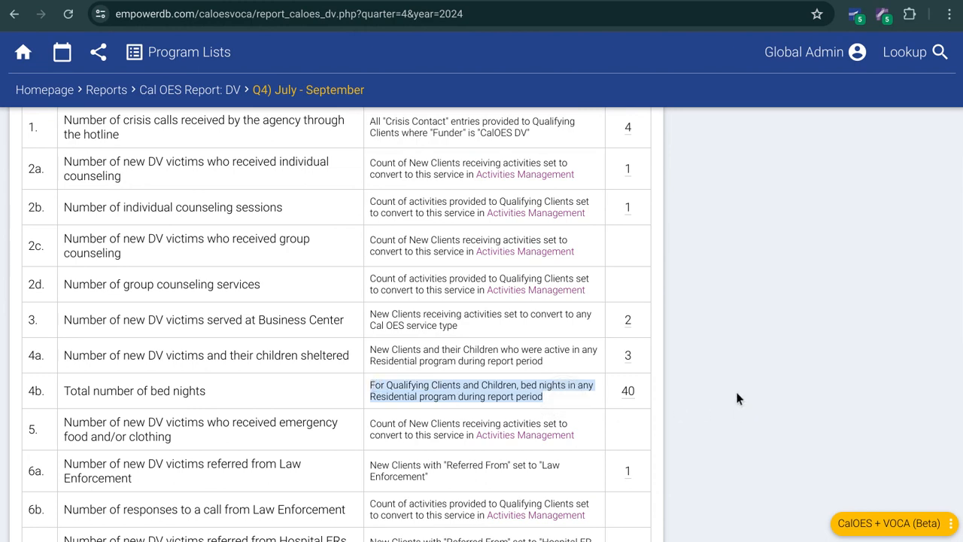
pyautogui.click(713, 382)
pyautogui.scroll(-5, 707, 386)
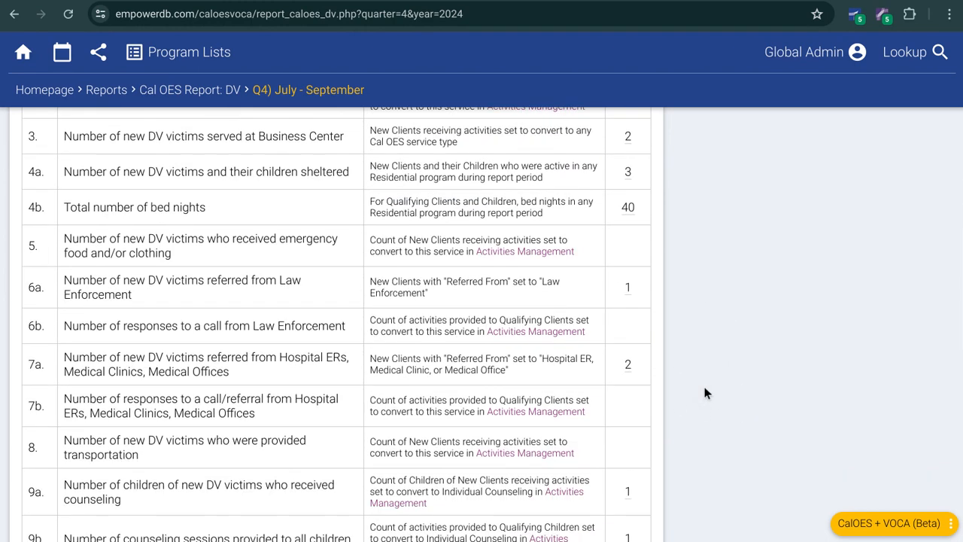
pyautogui.scroll(-2, 704, 392)
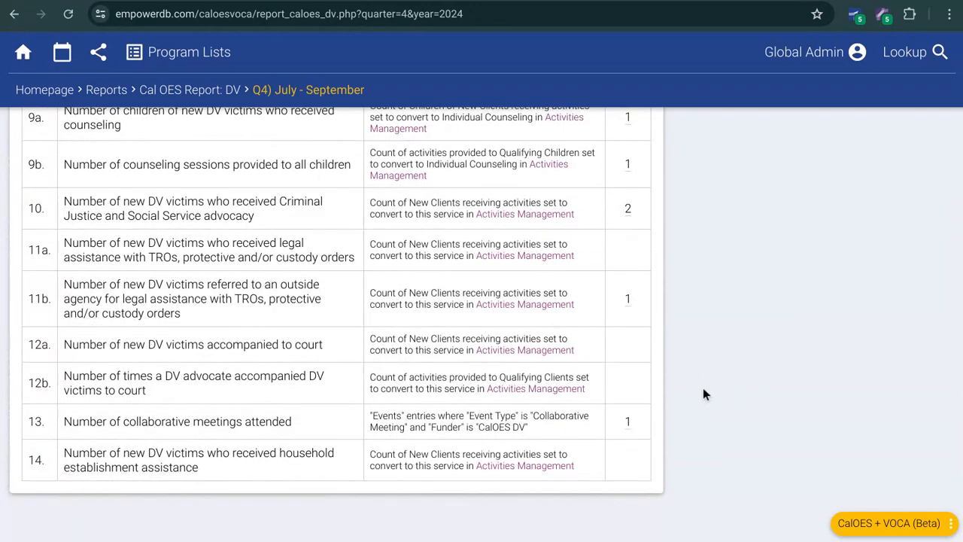
pyautogui.scroll(6, 704, 393)
pyautogui.scroll(5, 705, 393)
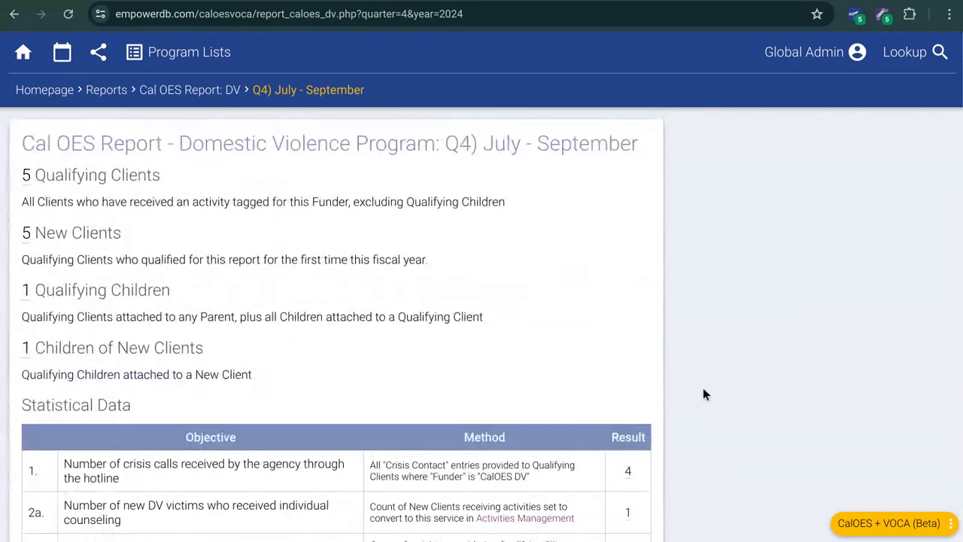
# Step: Open the CalOES RCP Report for July - September 2024 and review its First Contact/Crisis Intervention age table
pyautogui.click(109, 93)
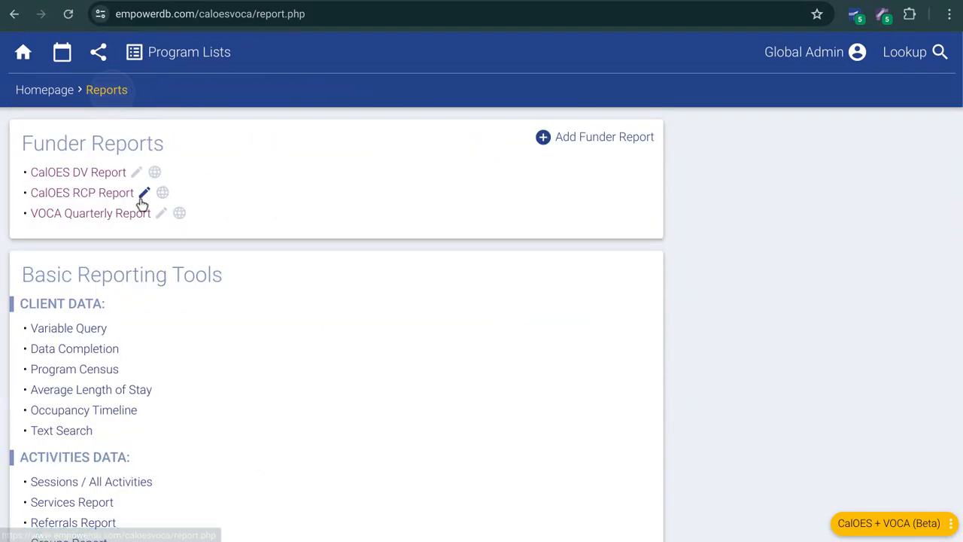
pyautogui.click(98, 195)
pyautogui.click(188, 299)
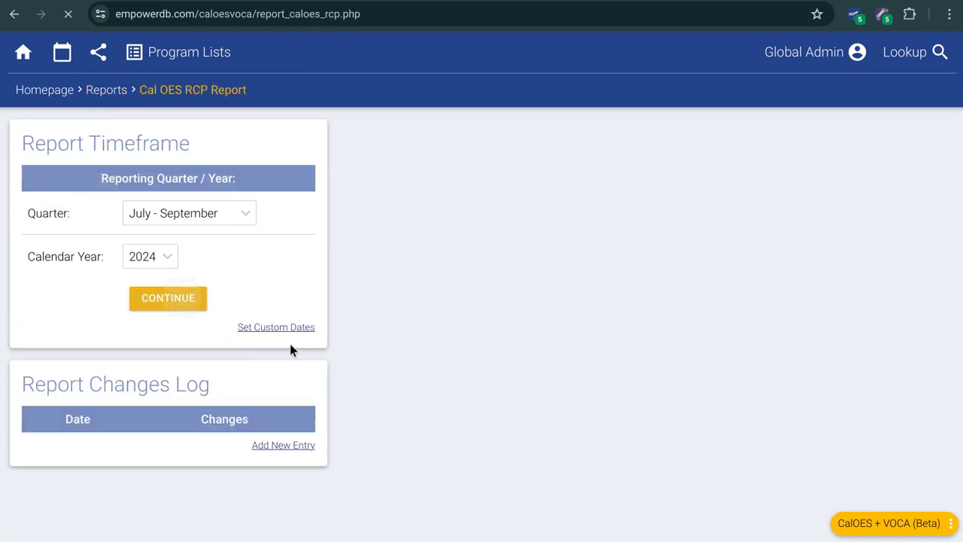
pyautogui.scroll(-2, 706, 398)
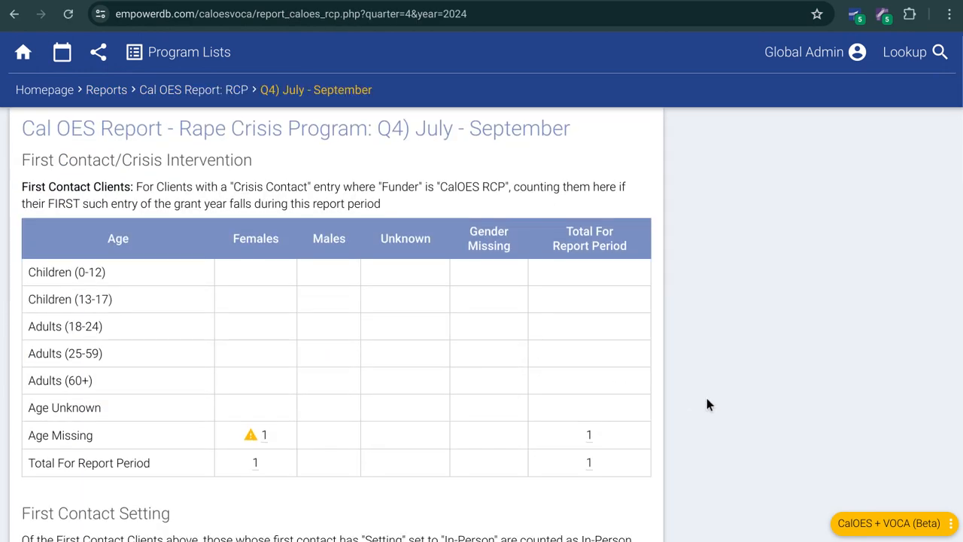
pyautogui.scroll(-5, 627, 369)
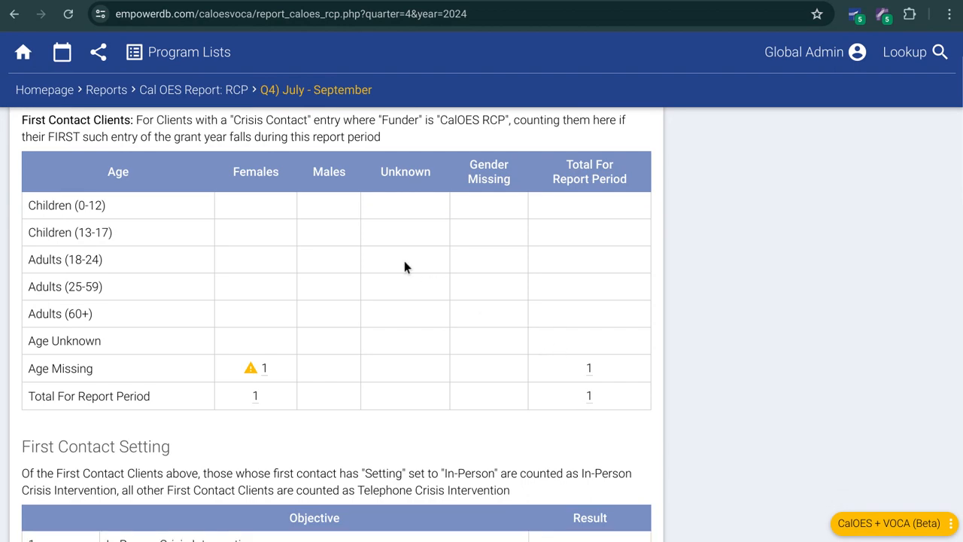
pyautogui.scroll(3, 402, 267)
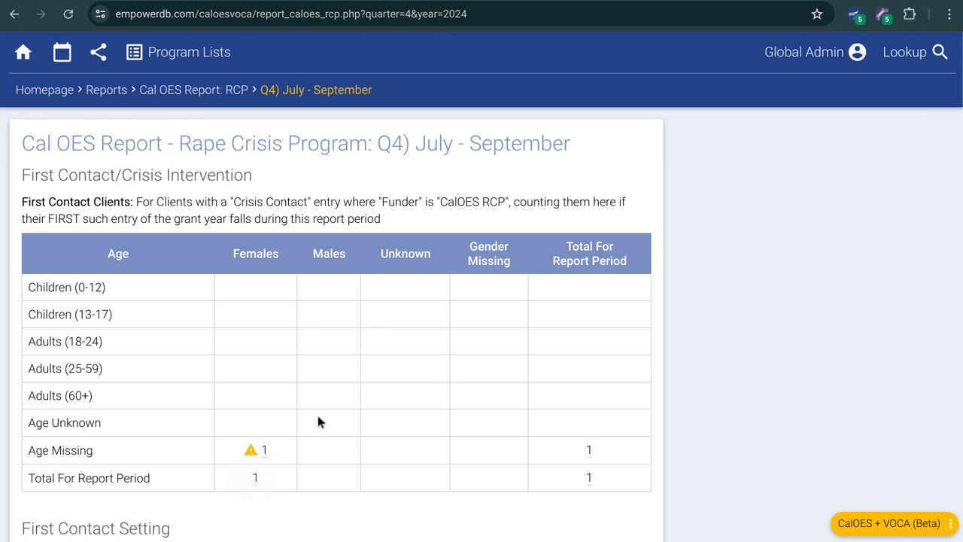
# Step: Show the client behind the Females count in the Age Missing row and open that client's record
pyautogui.click(264, 450)
pyautogui.scroll(-2, 279, 343)
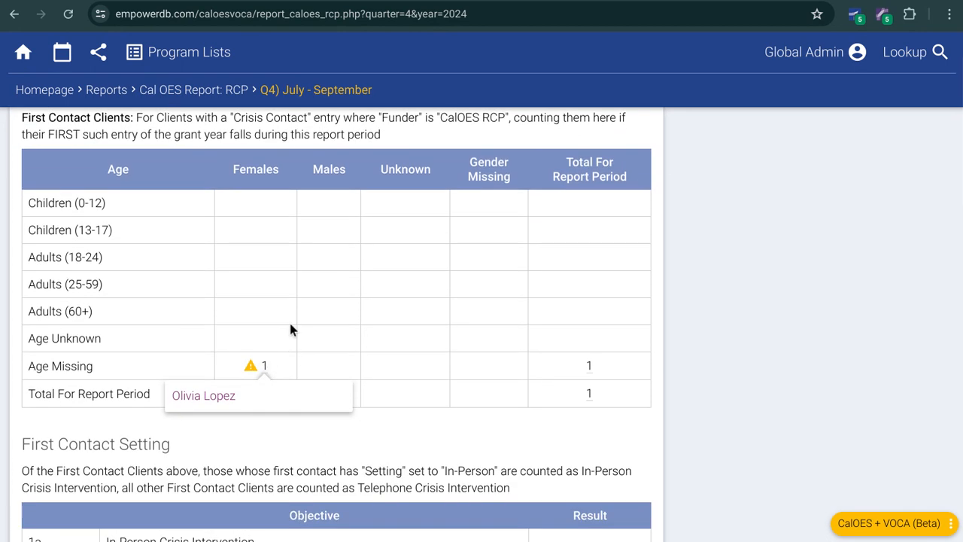
pyautogui.click(203, 393)
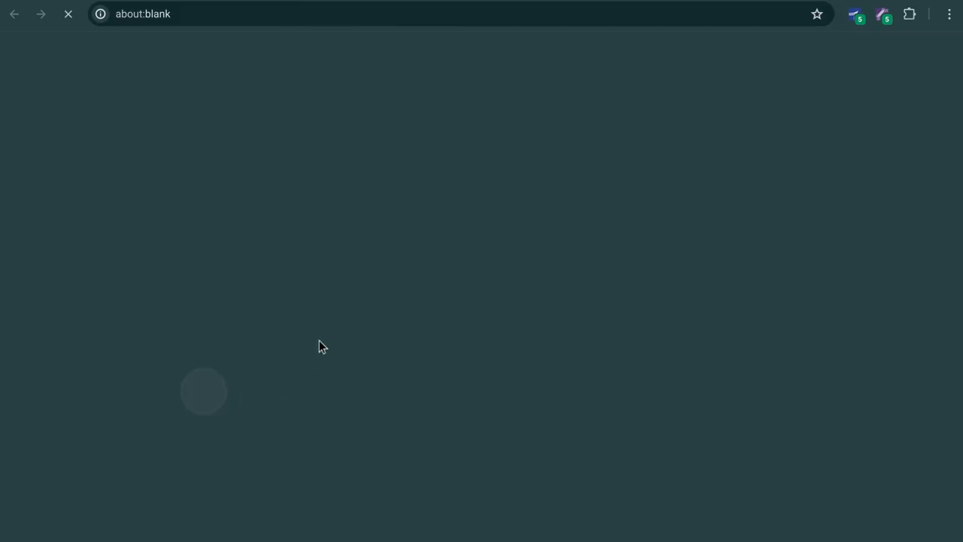
# Step: Look over the client's Basic Info and Non-Shelter Intake pages, and close the record to return to the RCP report
pyautogui.scroll(-5, 378, 336)
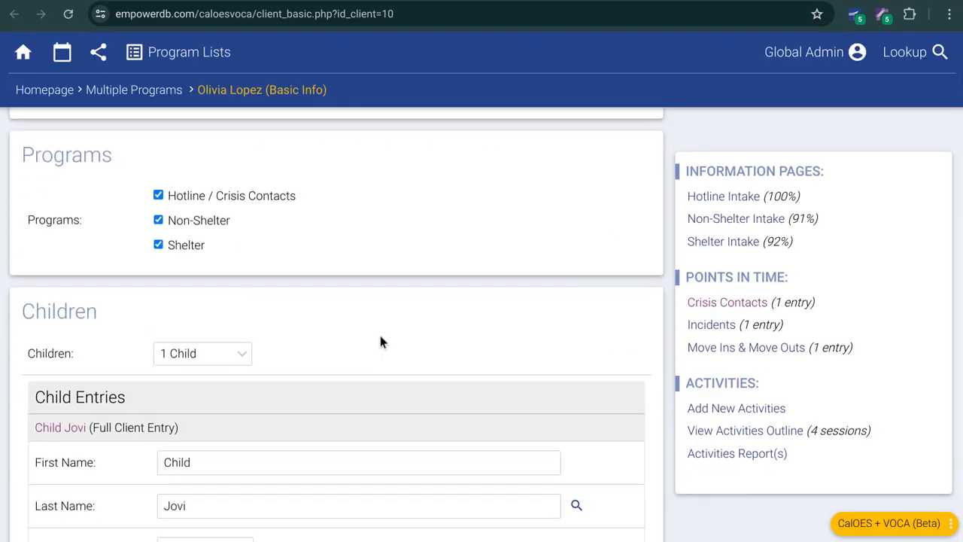
pyautogui.scroll(-1, 369, 342)
pyautogui.scroll(5, 361, 344)
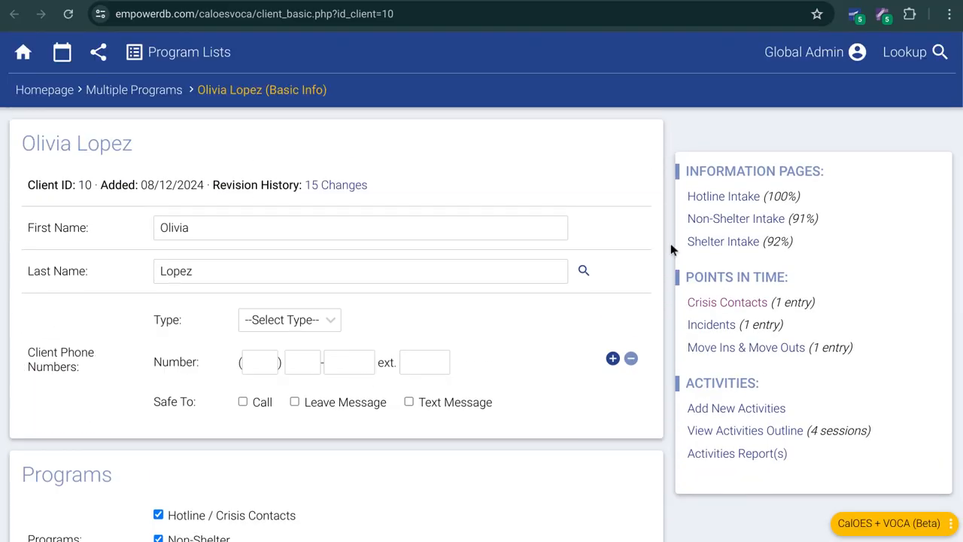
pyautogui.click(710, 222)
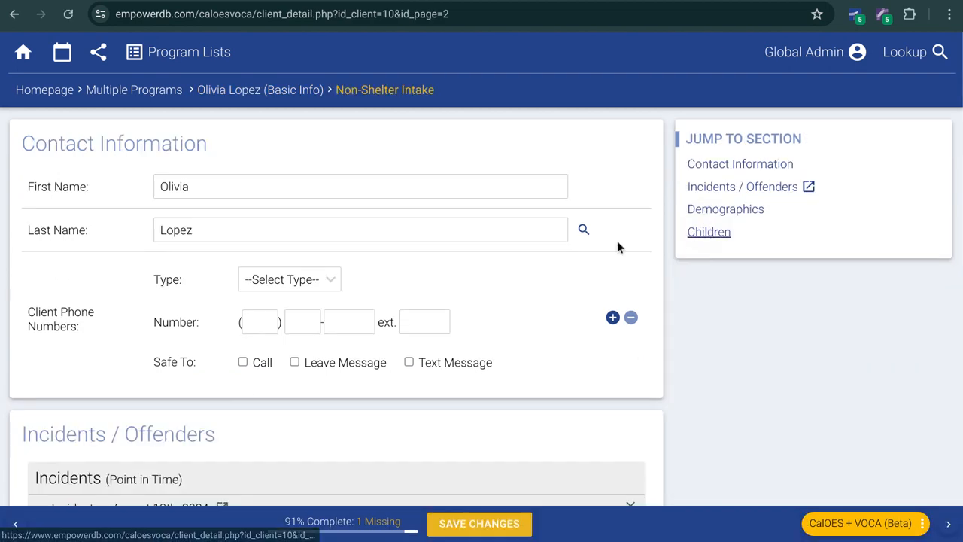
pyautogui.scroll(-6, 346, 308)
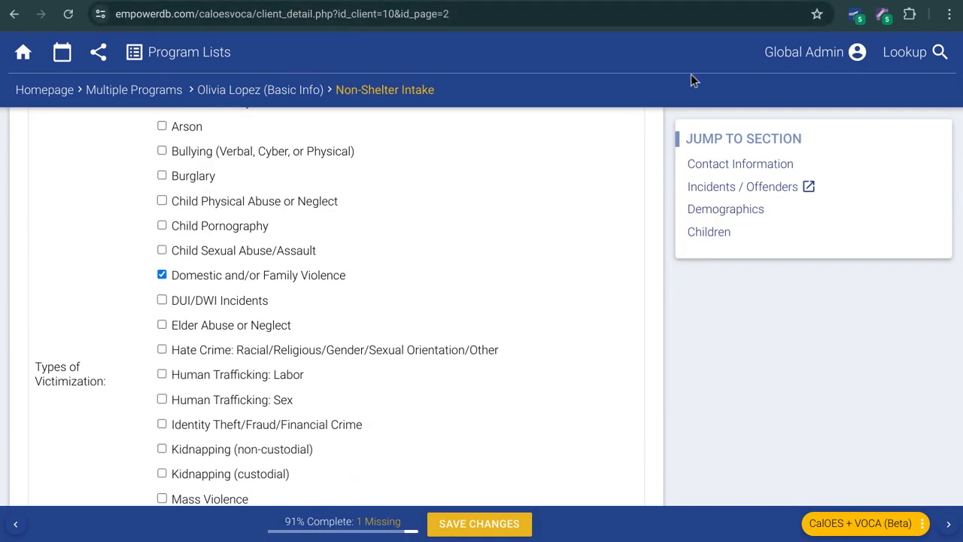
pyautogui.hotkey('ctrl', 'w')
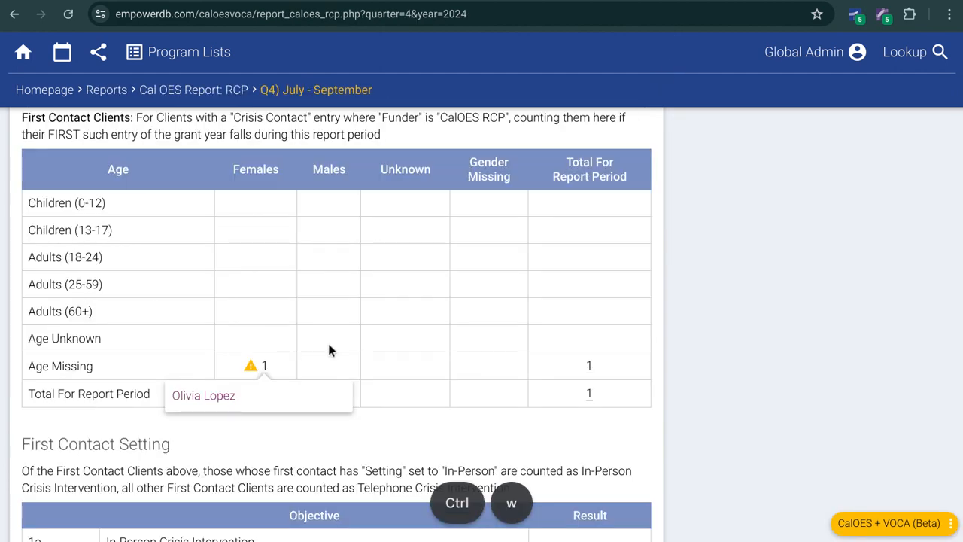
# Step: Review the RCP report's First Contact Setting, Race/Ethnicity, Services, and Community Education, SART Meetings, Trainings, Medical Exams sections
pyautogui.scroll(-5, 285, 350)
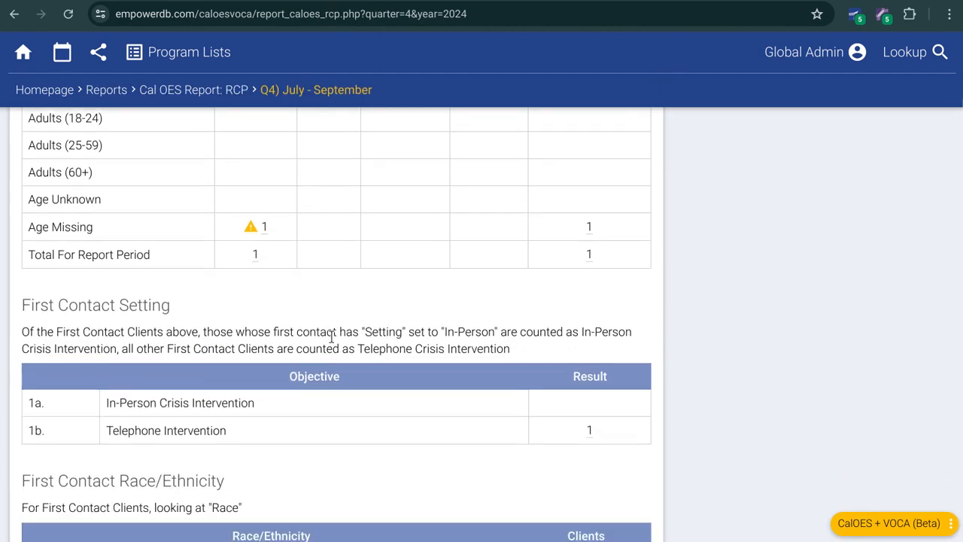
pyautogui.scroll(-5, 386, 346)
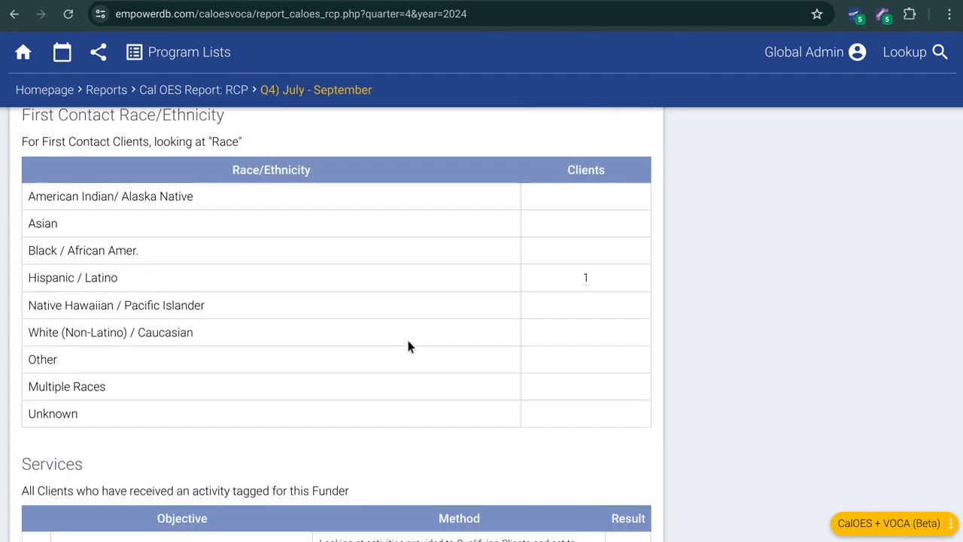
pyautogui.scroll(-3, 425, 343)
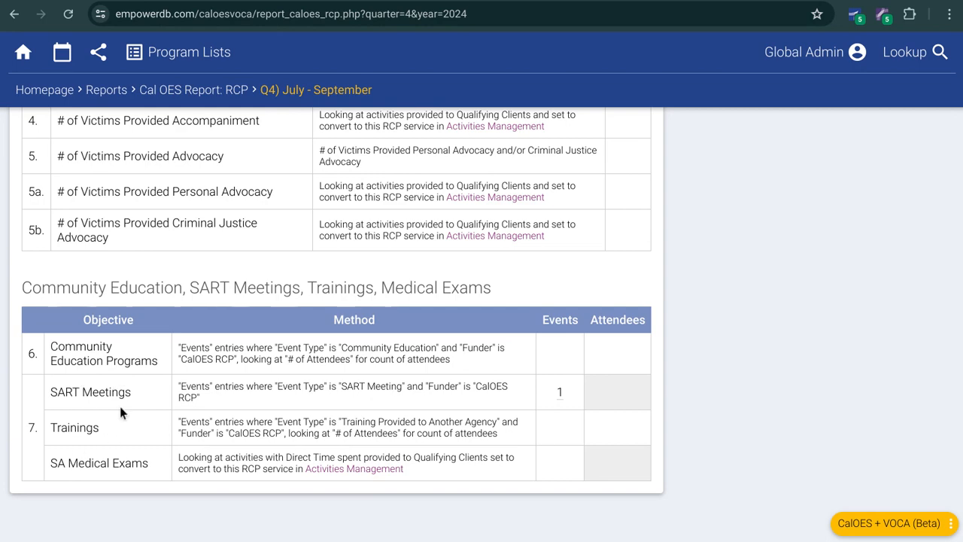
pyautogui.scroll(10, 150, 336)
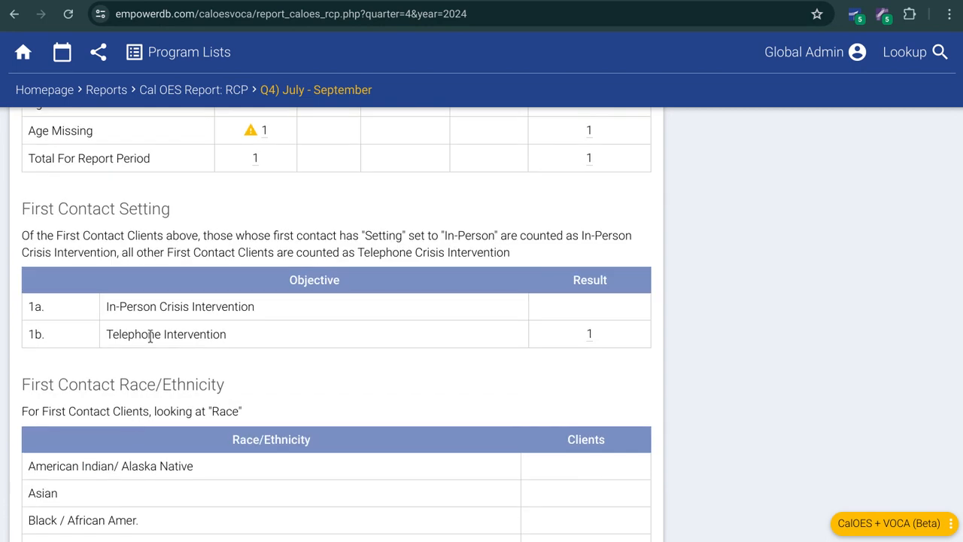
# Step: From the homepage, start a new event entry with funder CalOES RCP and event type SART Meeting
pyautogui.click(52, 91)
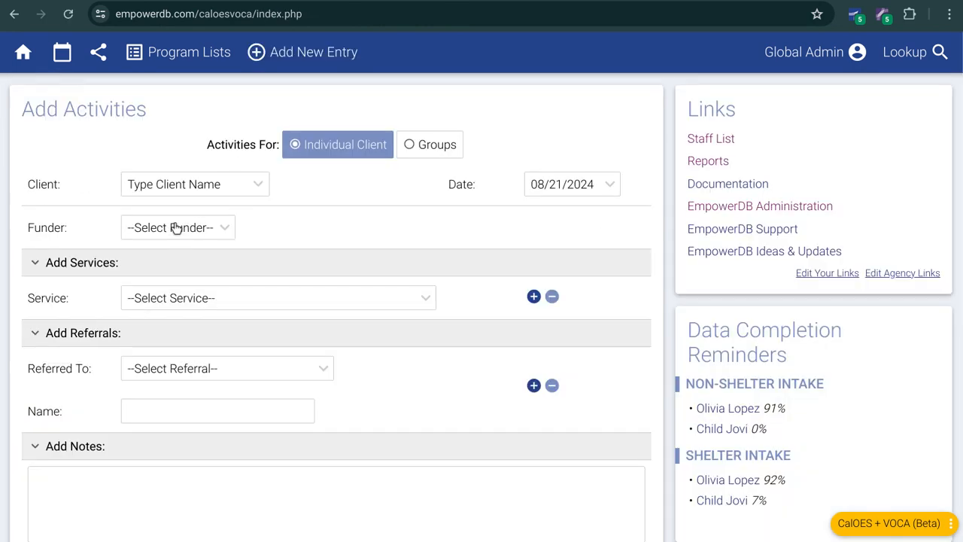
pyautogui.moveTo(318, 63)
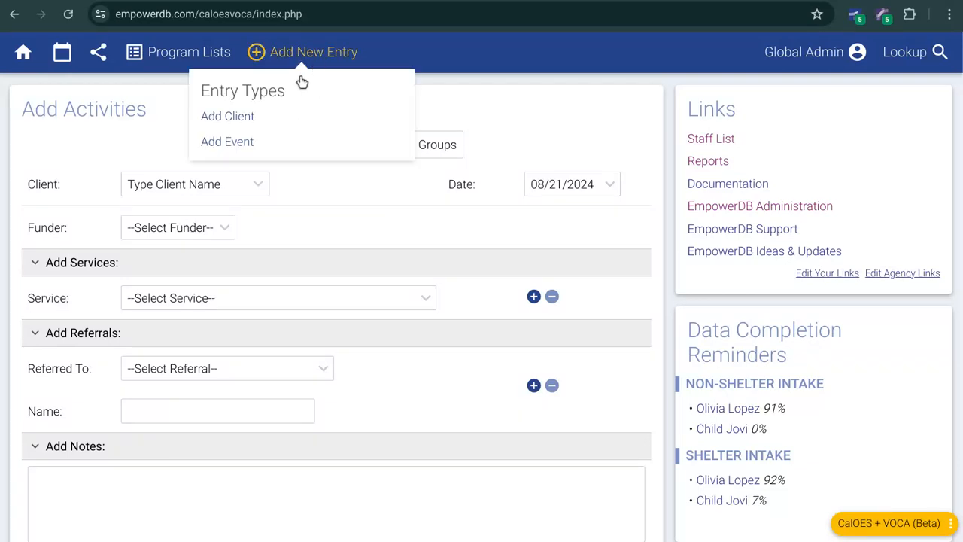
pyautogui.click(237, 142)
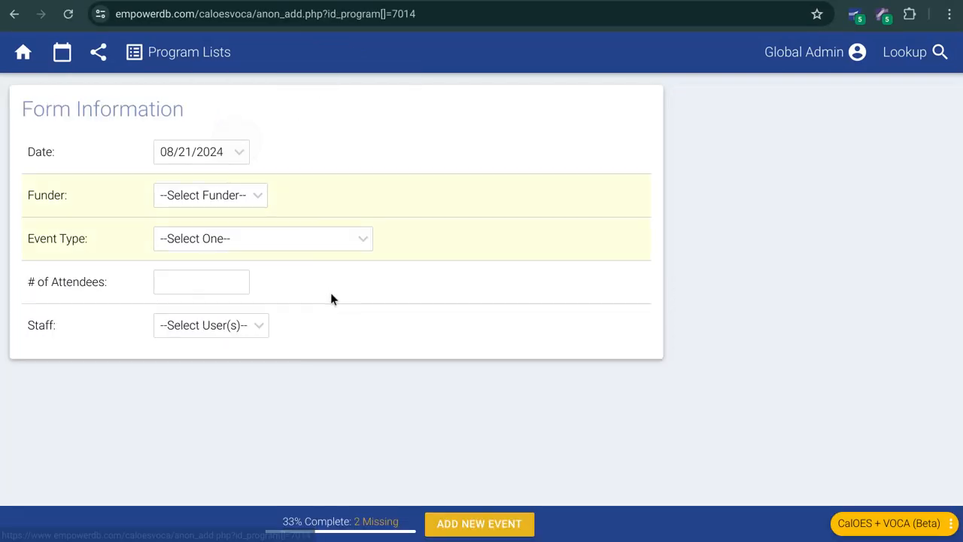
pyautogui.click(234, 207)
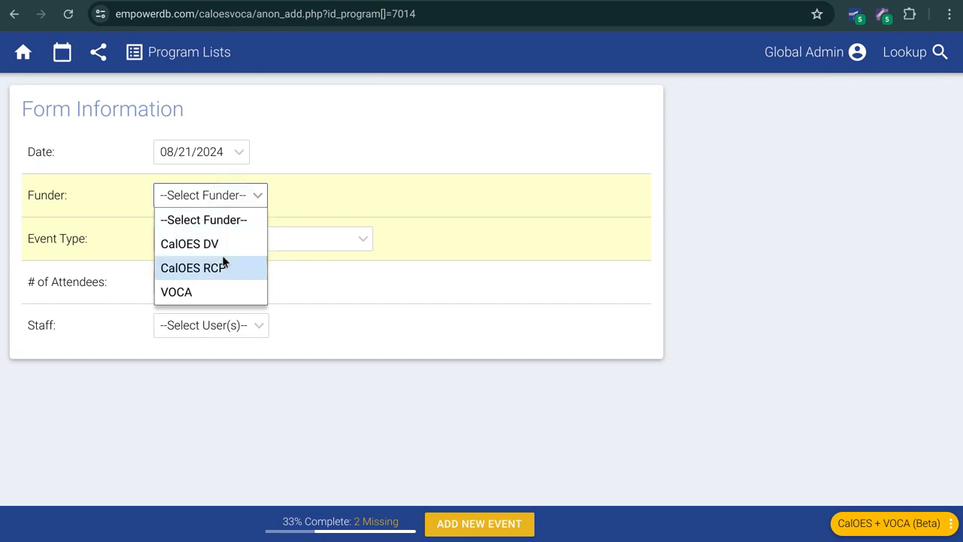
pyautogui.click(225, 266)
pyautogui.click(226, 247)
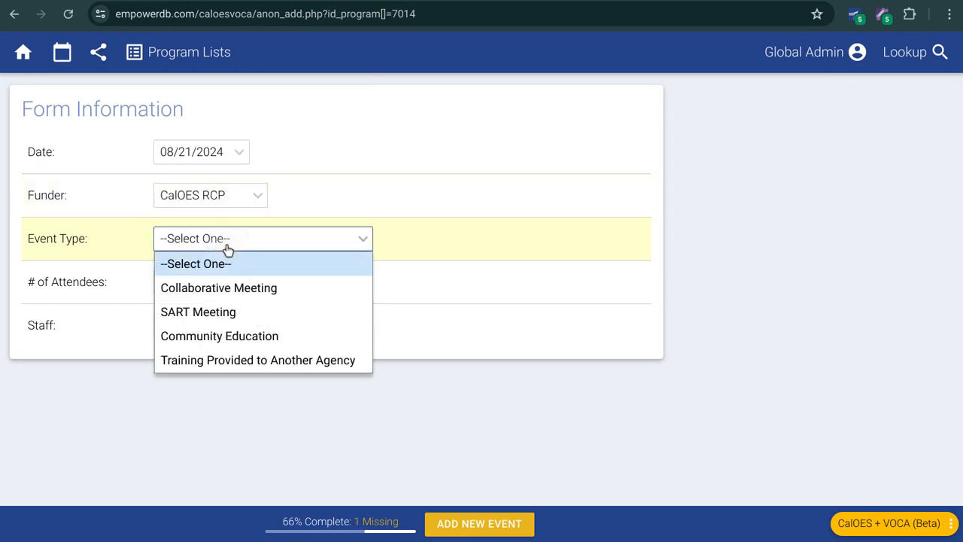
pyautogui.click(226, 310)
# Step: Enter 8 attendees, assign Demo User as staff, and submit the new event
pyautogui.click(217, 284)
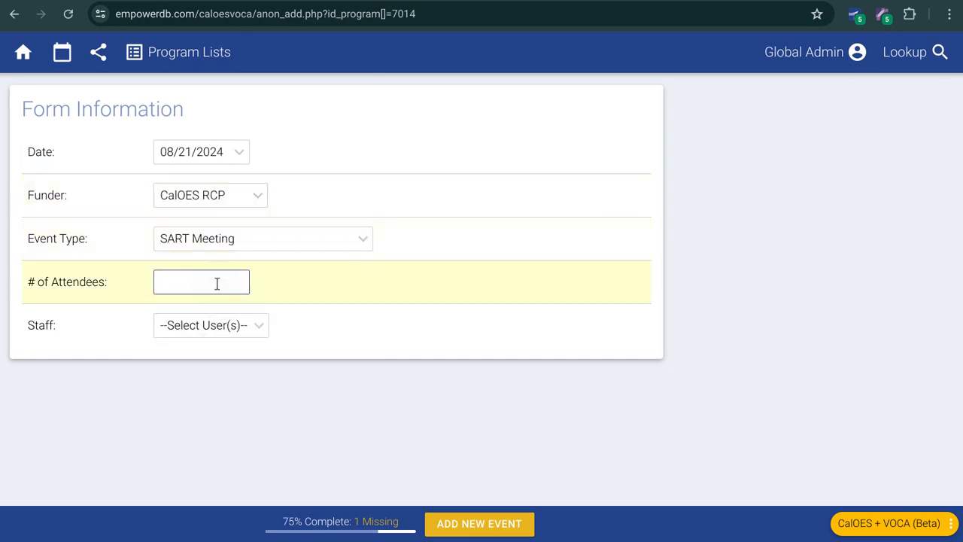
pyautogui.click(189, 326)
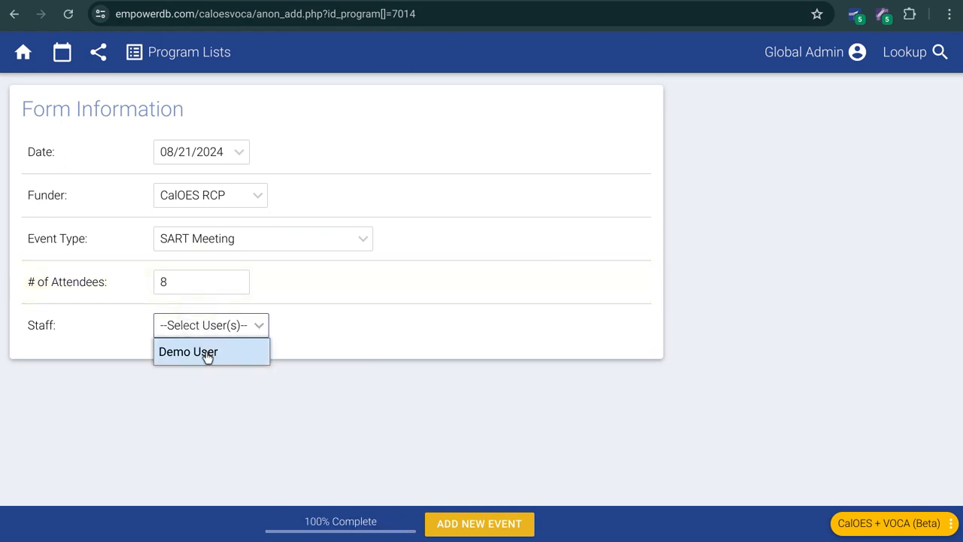
pyautogui.click(204, 351)
pyautogui.click(453, 520)
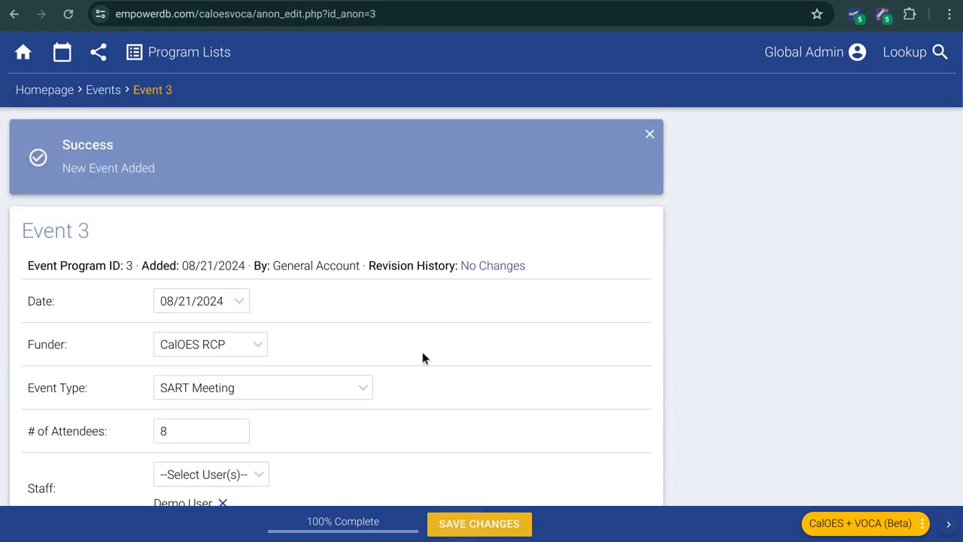
# Step: Leave the event record and open the Events program list to view the recorded events
pyautogui.click(45, 91)
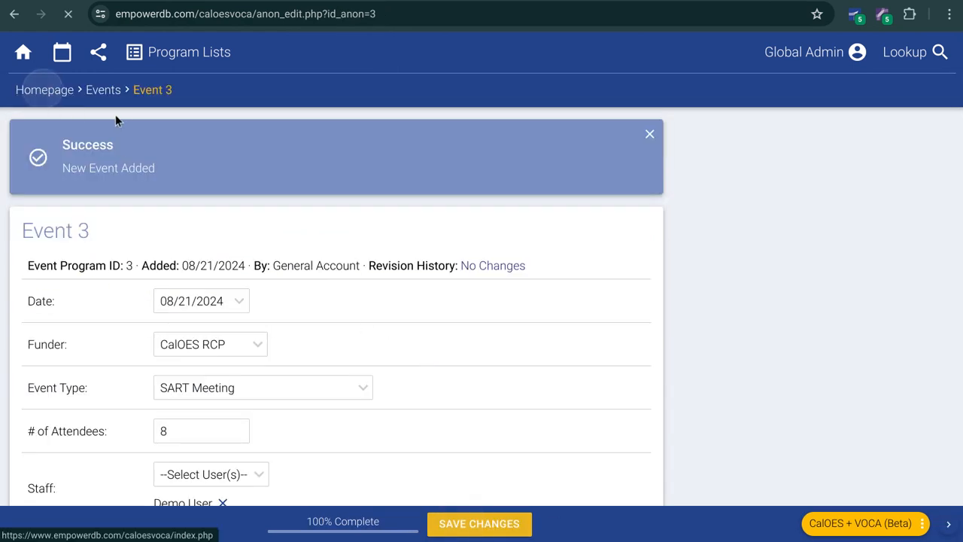
pyautogui.click(189, 52)
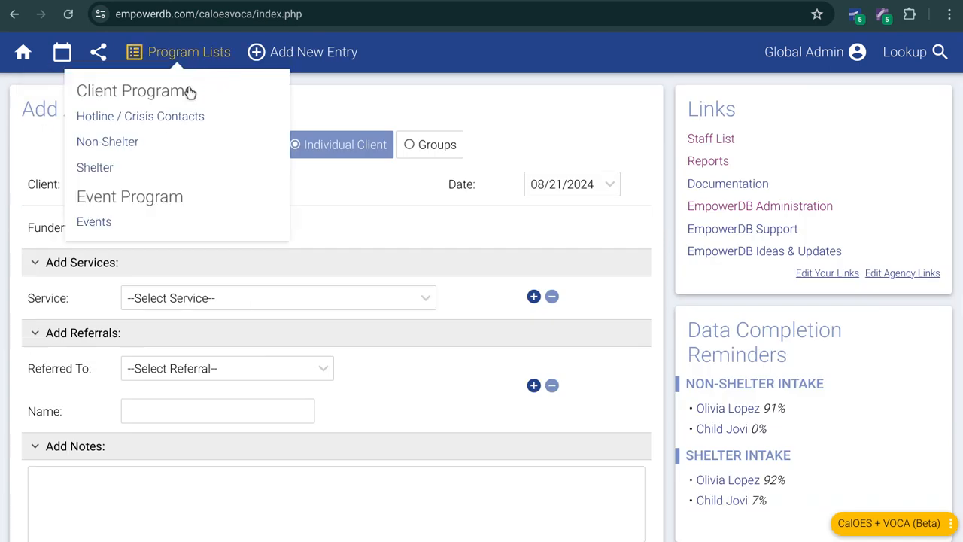
pyautogui.click(94, 223)
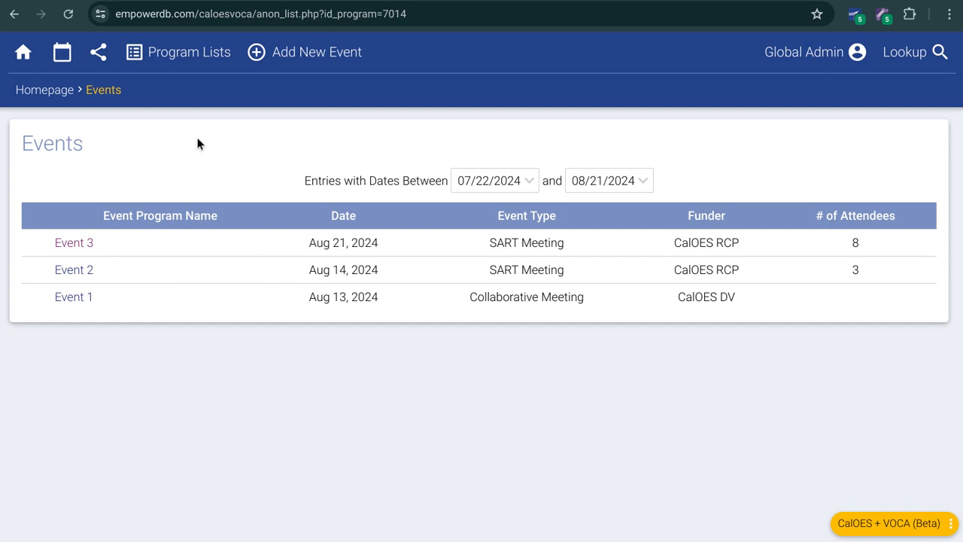
# Step: From the homepage's reports, open the VOCA Quarterly Report for Q4) July - September 2024
pyautogui.click(35, 91)
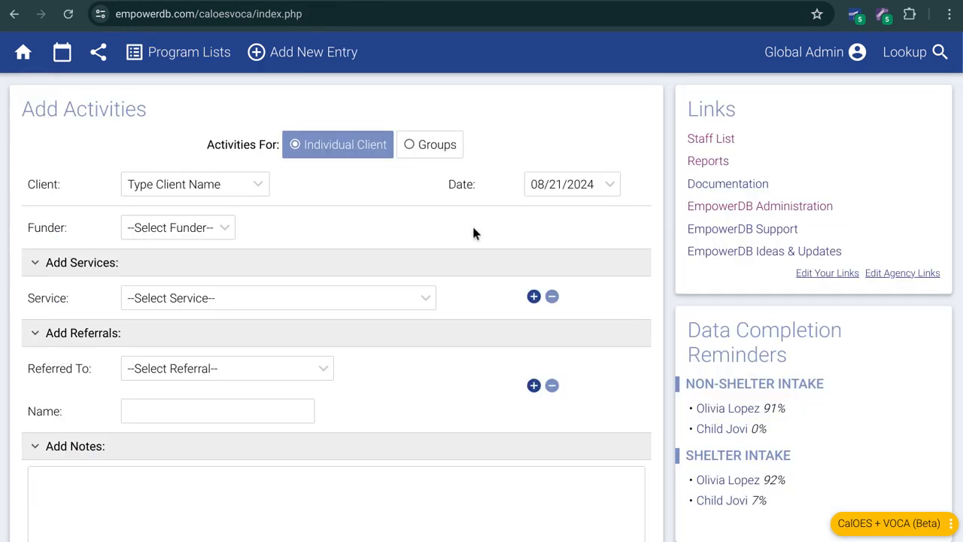
pyautogui.click(699, 162)
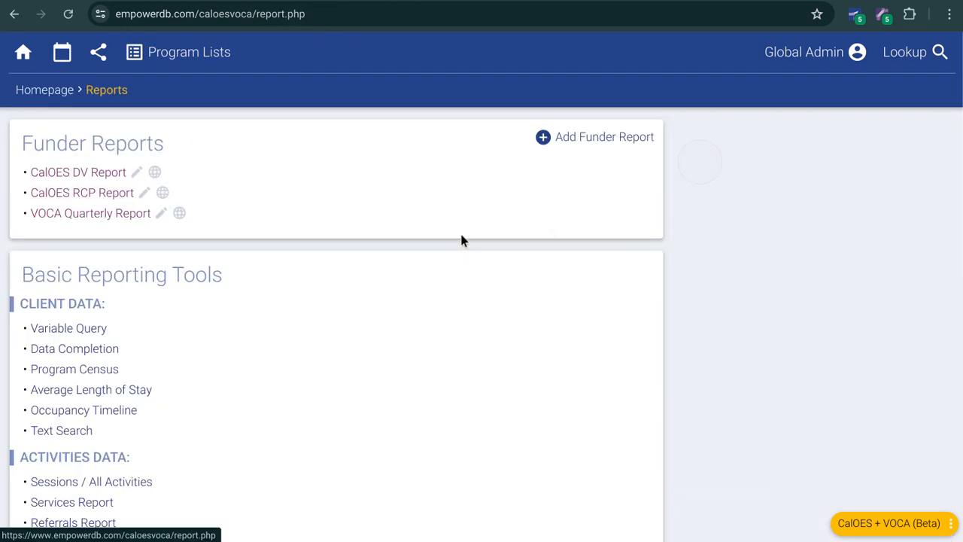
pyautogui.click(113, 216)
pyautogui.click(172, 298)
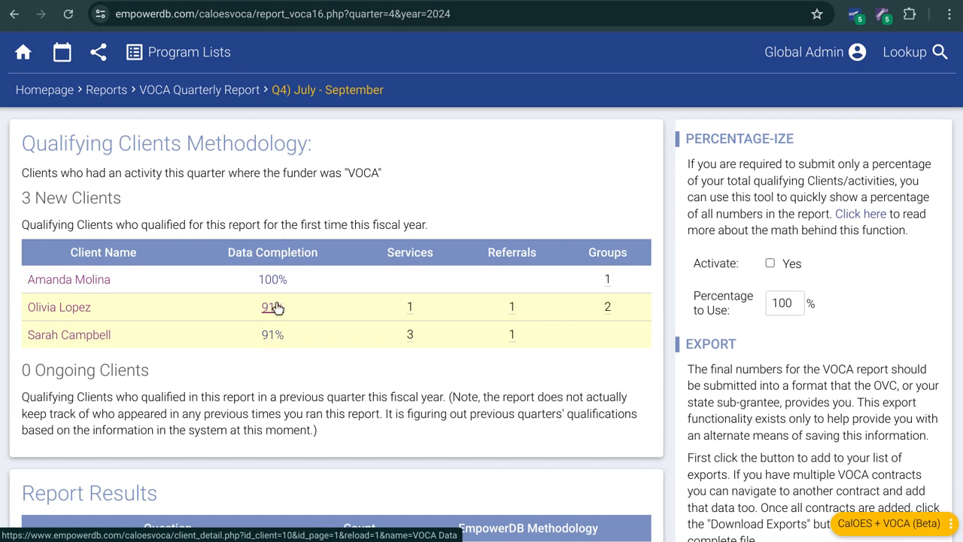
# Step: Review the VOCA report's Report Results, Demographics, Types of Victimizations, Special classifications, and Direct Services methodology sections
pyautogui.scroll(-3, 347, 361)
pyautogui.scroll(-9, 319, 343)
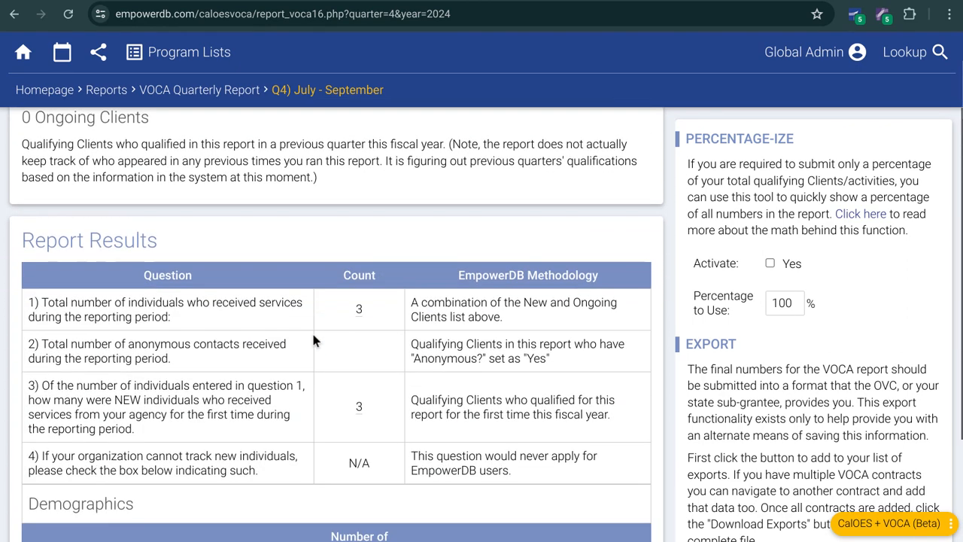
pyautogui.scroll(-12, 320, 307)
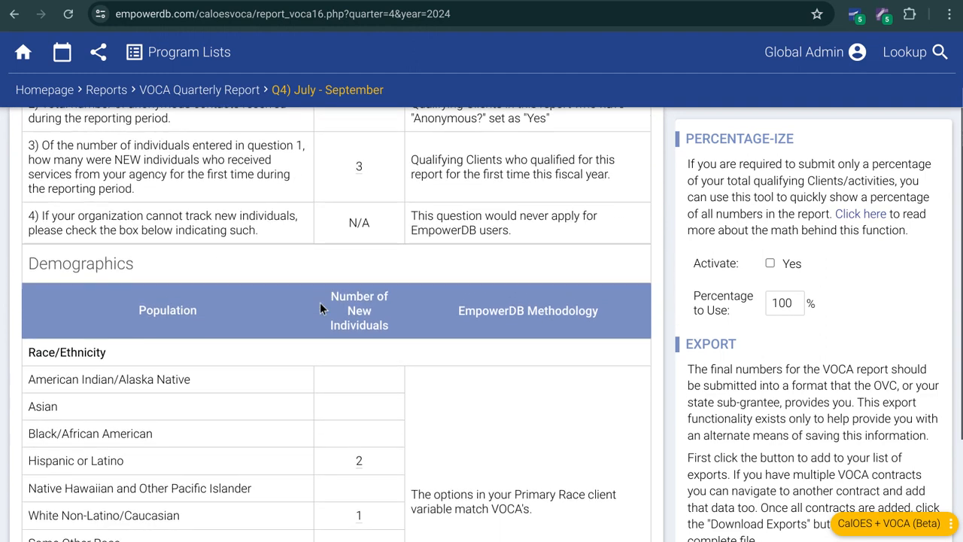
pyautogui.scroll(-10, 319, 307)
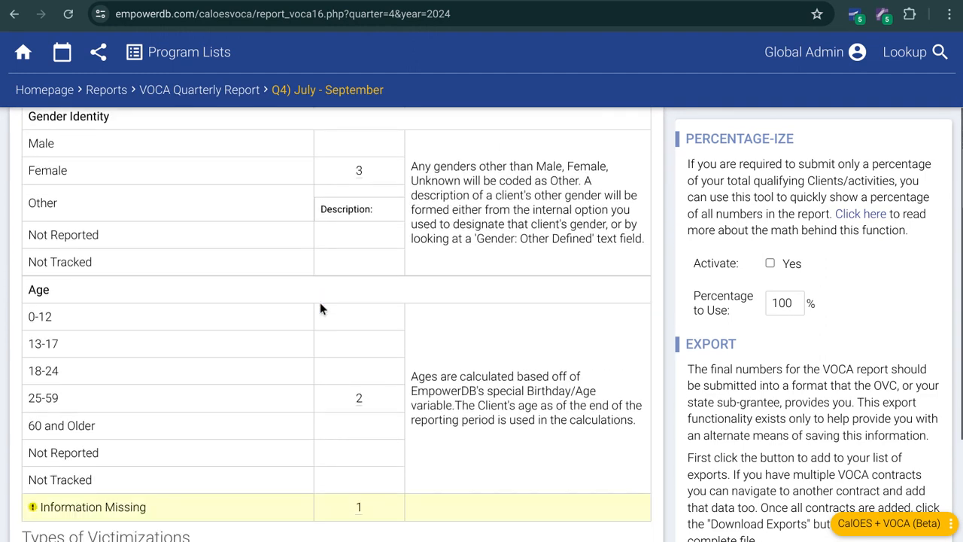
pyautogui.scroll(-14, 320, 308)
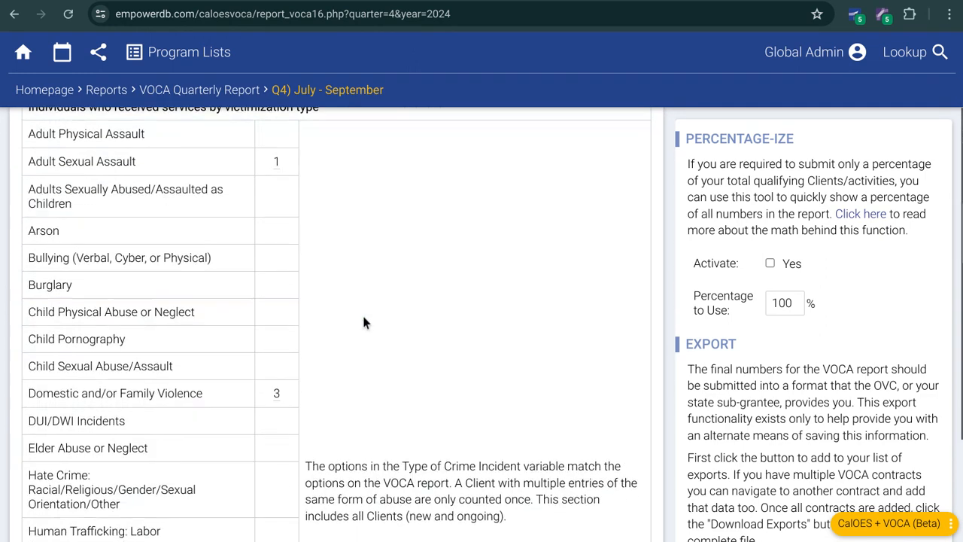
pyautogui.scroll(4, 363, 320)
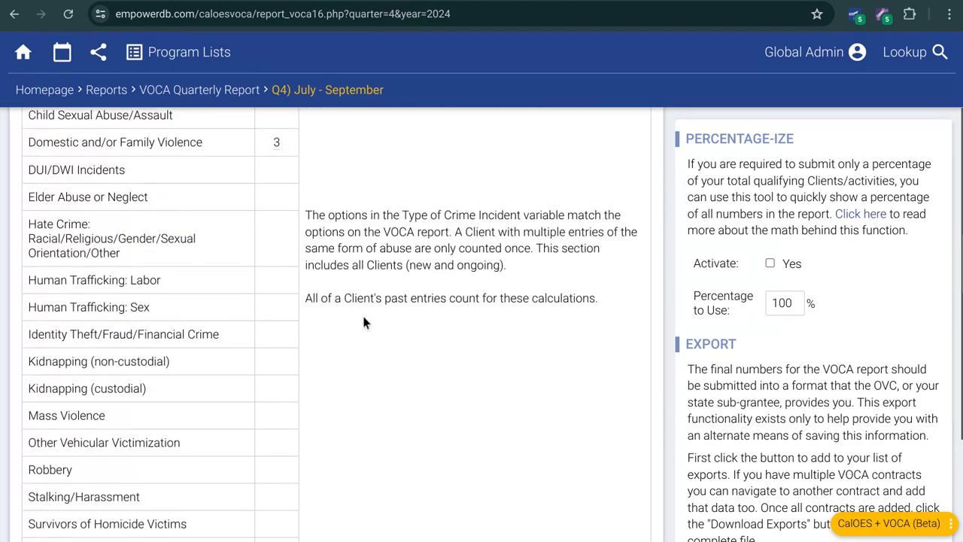
pyautogui.scroll(-13, 363, 320)
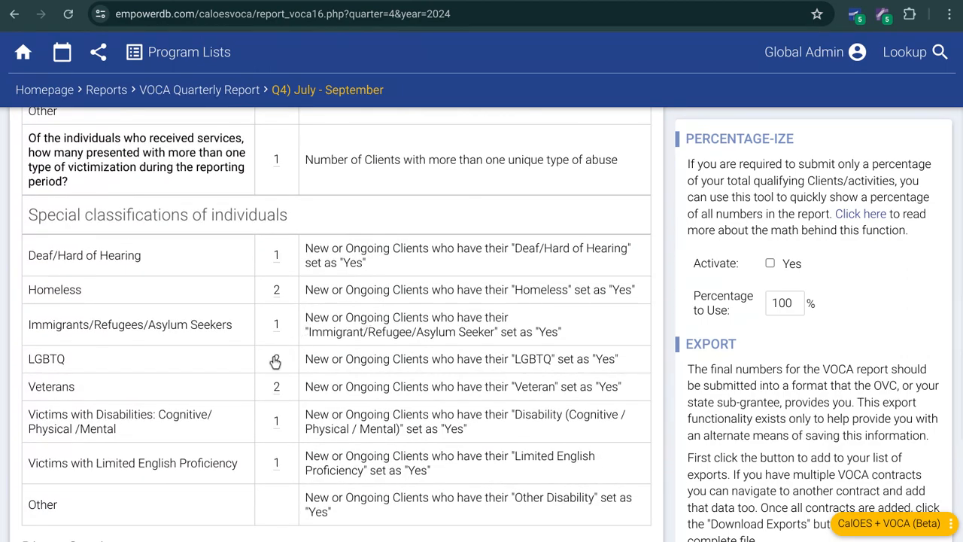
pyautogui.scroll(-4, 406, 367)
pyautogui.scroll(-10, 410, 361)
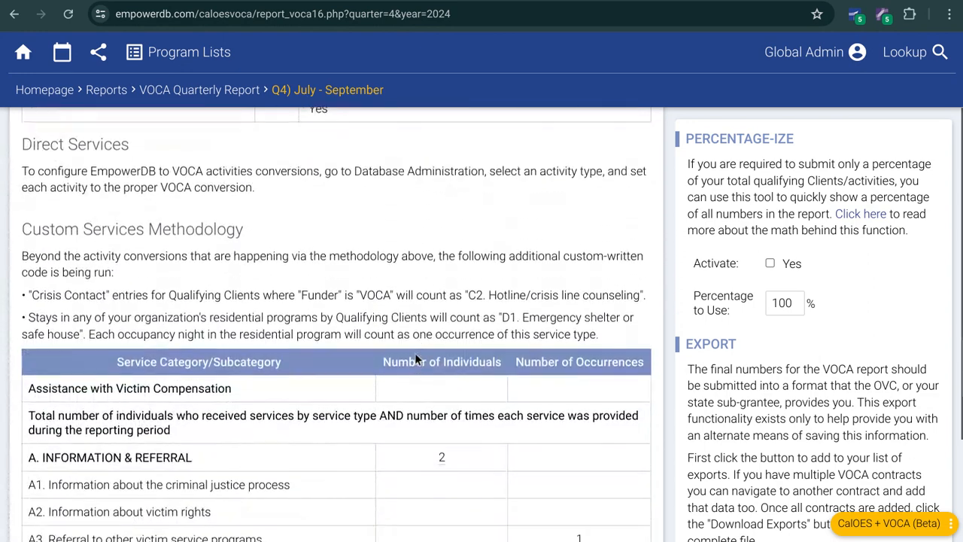
# Step: Check which clients are counted under A. Information & Referral, and look over the referral and personal advocacy service rows
pyautogui.moveTo(446, 279)
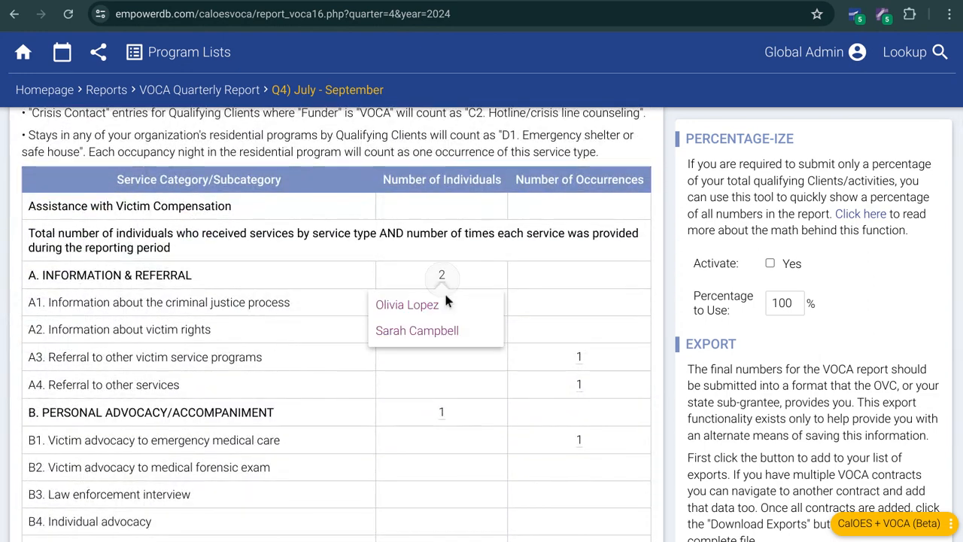
pyautogui.moveTo(578, 361)
pyautogui.scroll(-1, 438, 318)
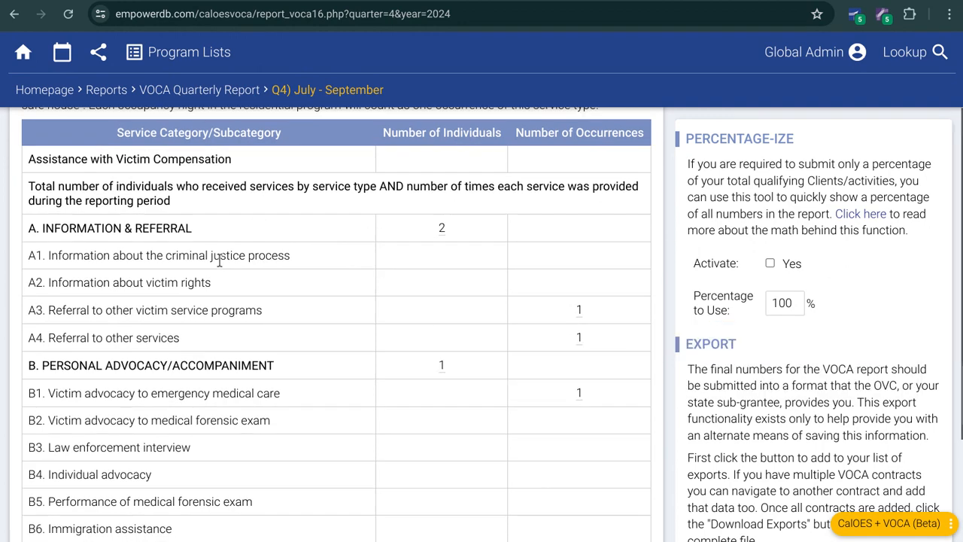
pyautogui.scroll(5, 225, 226)
# Step: Return through Reports to the homepage and look over its Staff Data Overview and Date Reminders sections
pyautogui.click(108, 94)
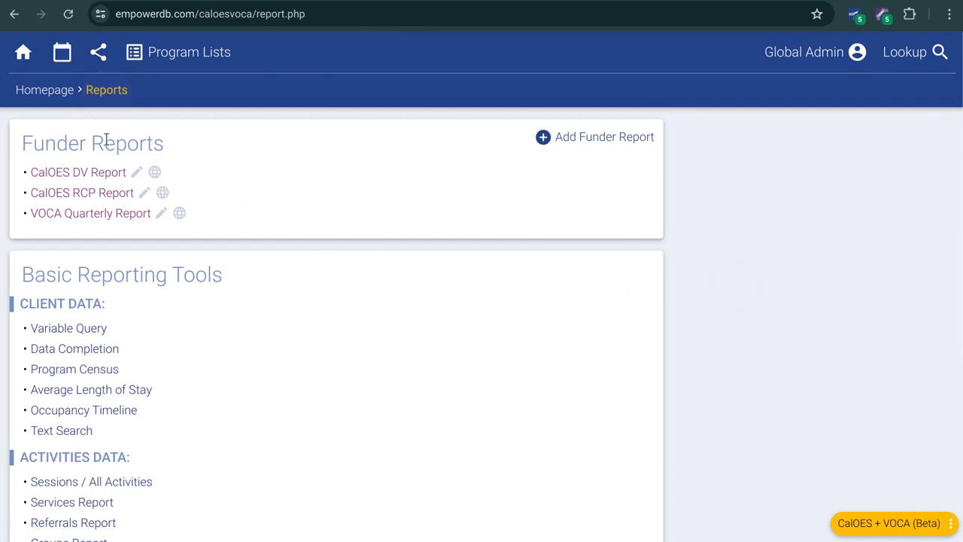
pyautogui.click(44, 92)
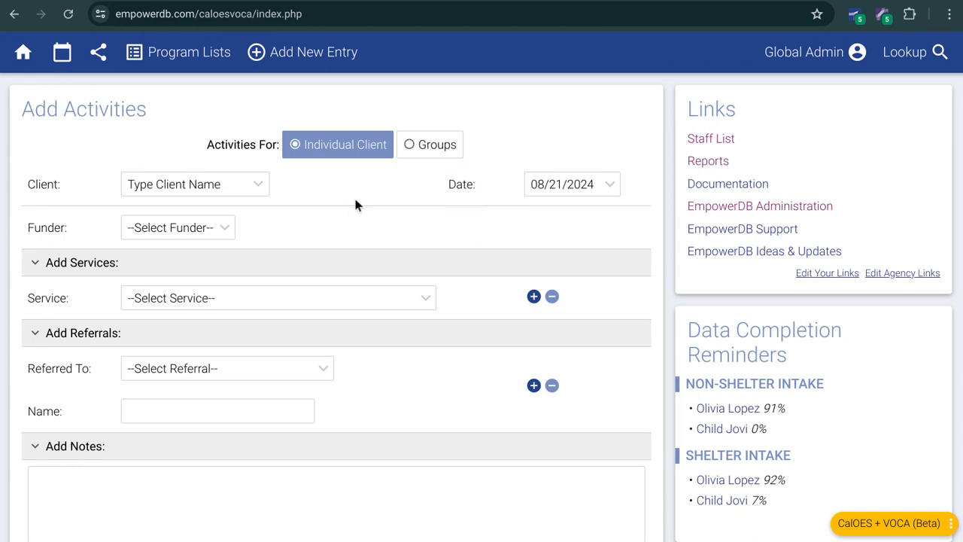
pyautogui.scroll(-5, 354, 202)
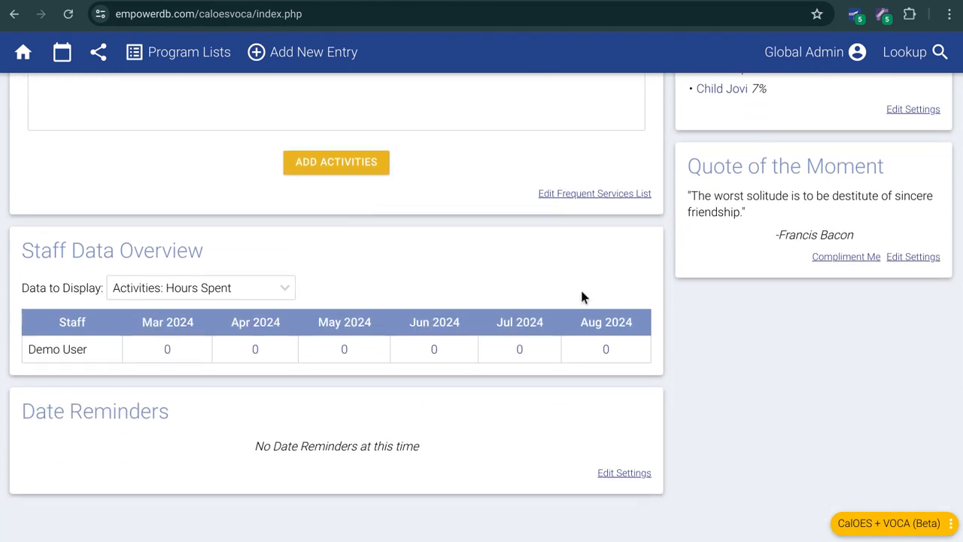
pyautogui.scroll(6, 585, 297)
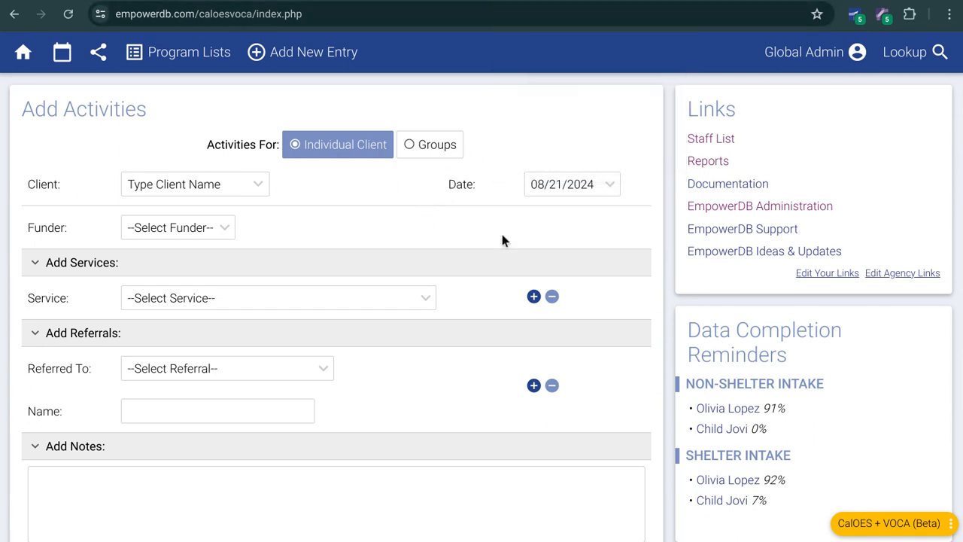
# Step: View the document with the demo site's address and login details, and switch back to the EmpowerDB homepage
pyautogui.click(445, 1)
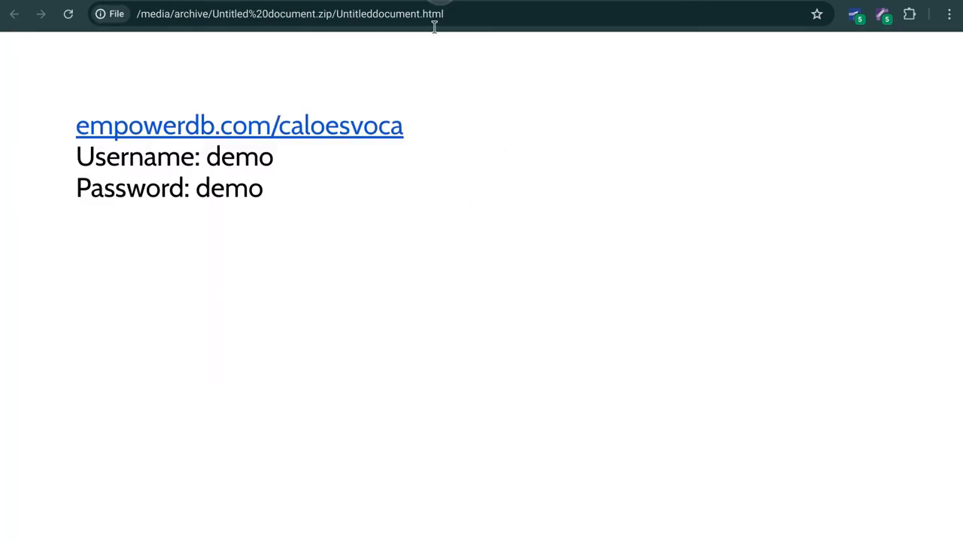
pyautogui.click(332, 1)
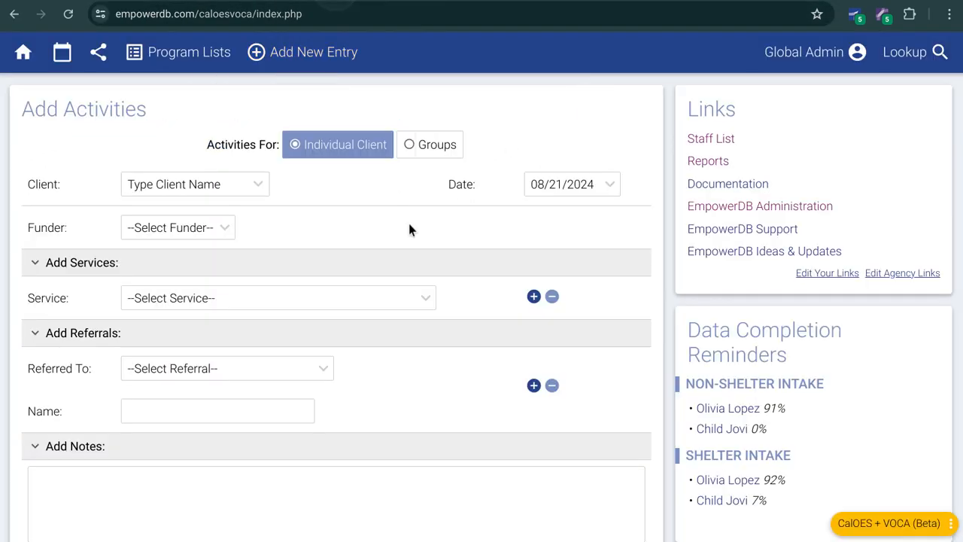